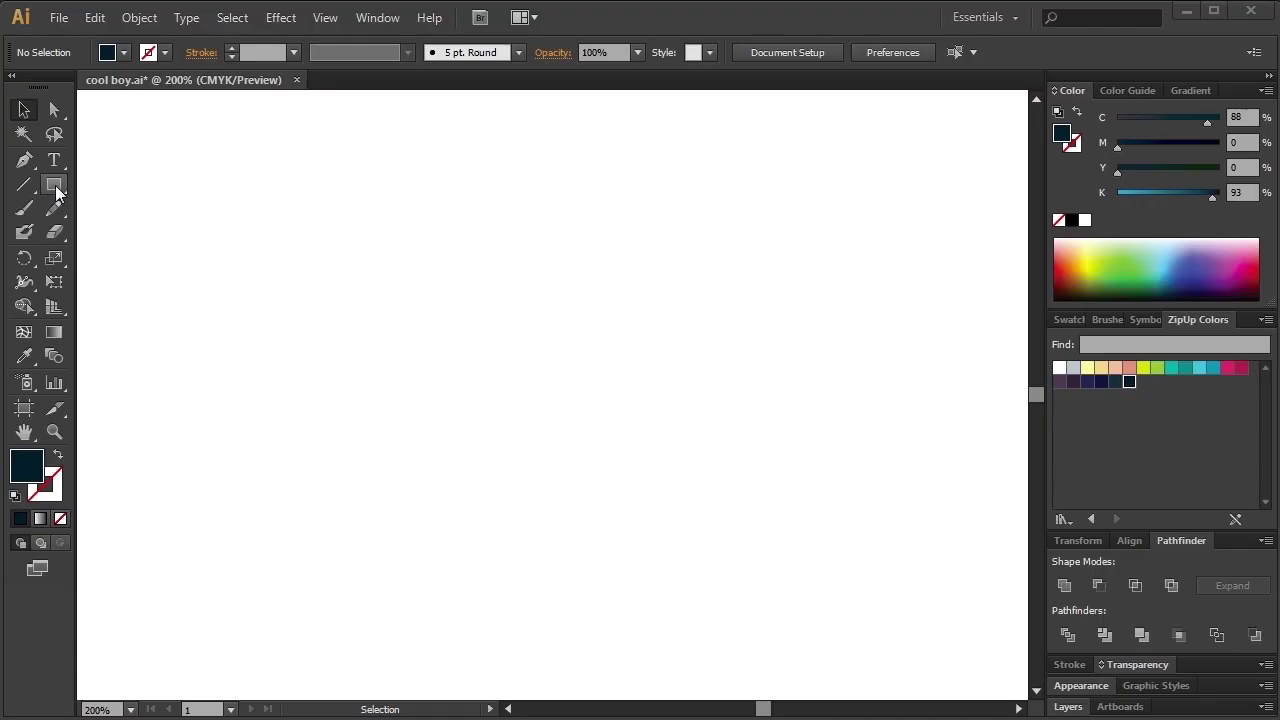
Draw a rounded bar, shorten it, and fill it light blue-grey.
click(54, 184)
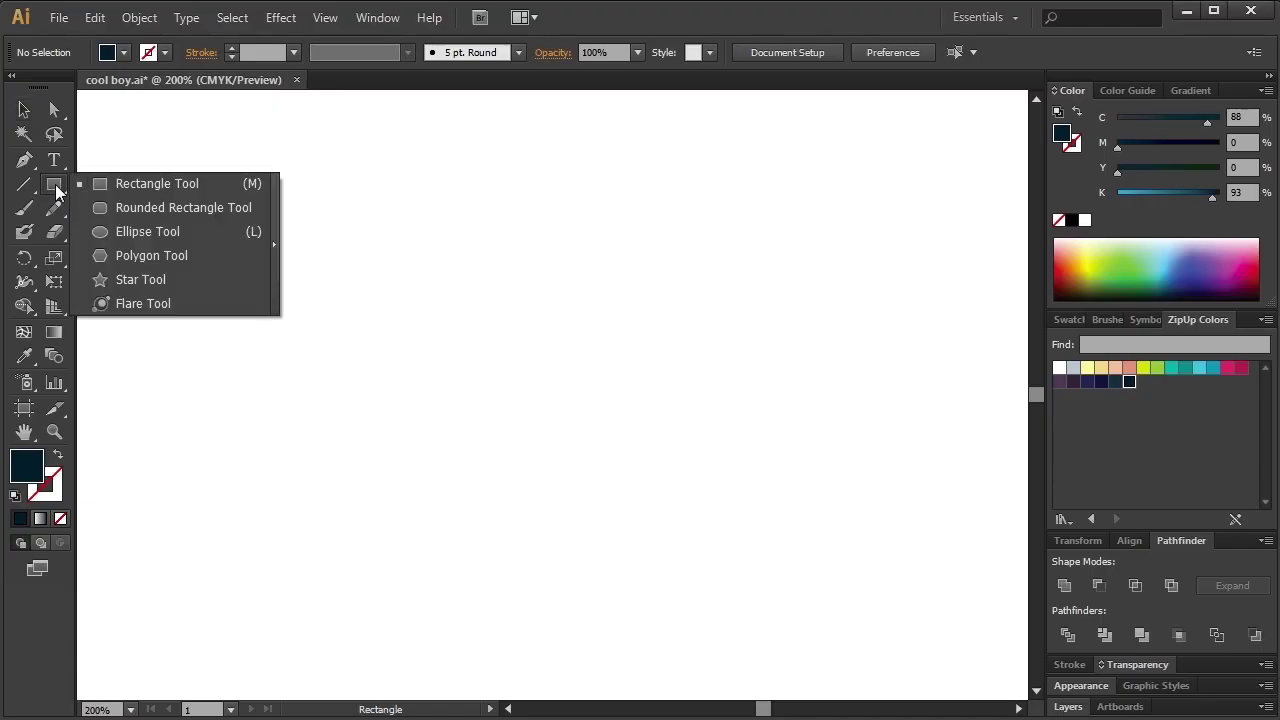
click(130, 206)
drag(387, 286, 752, 345)
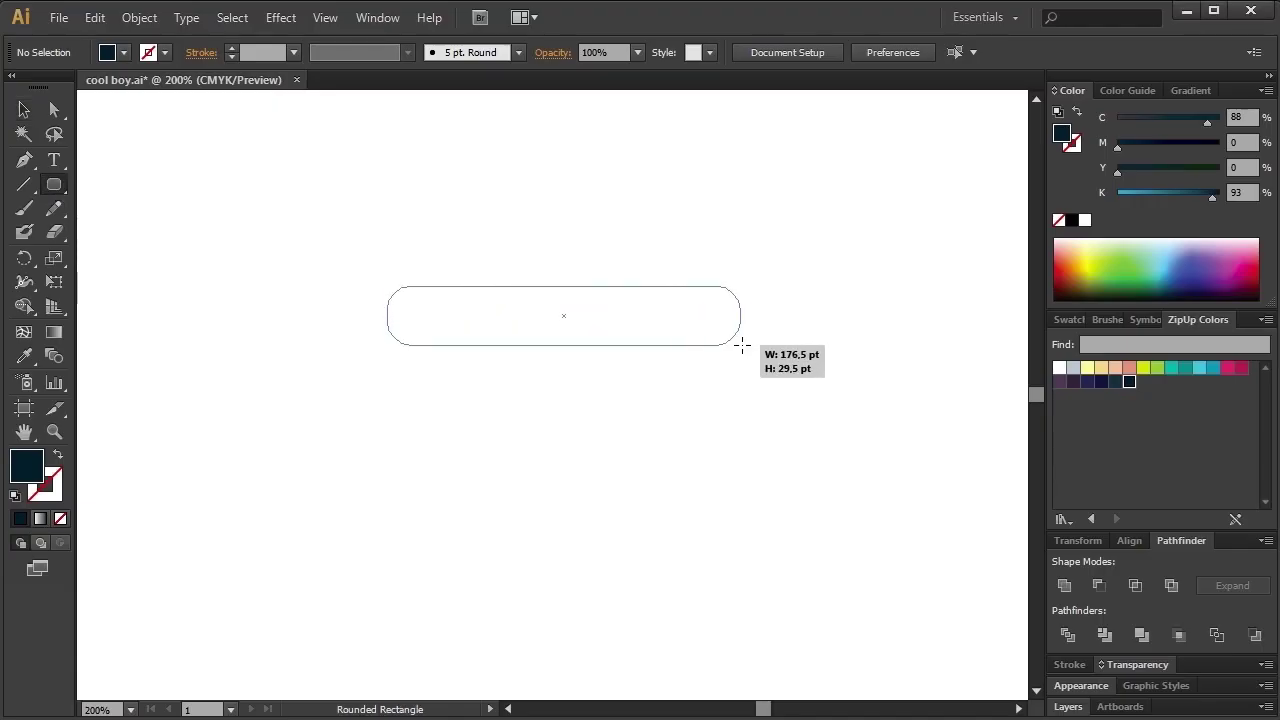
click(24, 110)
drag(752, 287, 589, 313)
click(1073, 367)
Add a dark navy circle below the bar and bring the bar in front of it.
drag(54, 185, 142, 231)
mouse_move(340, 372)
mouse_down()
mouse_move(444, 446)
mouse_move(434, 468)
mouse_up()
click(1128, 383)
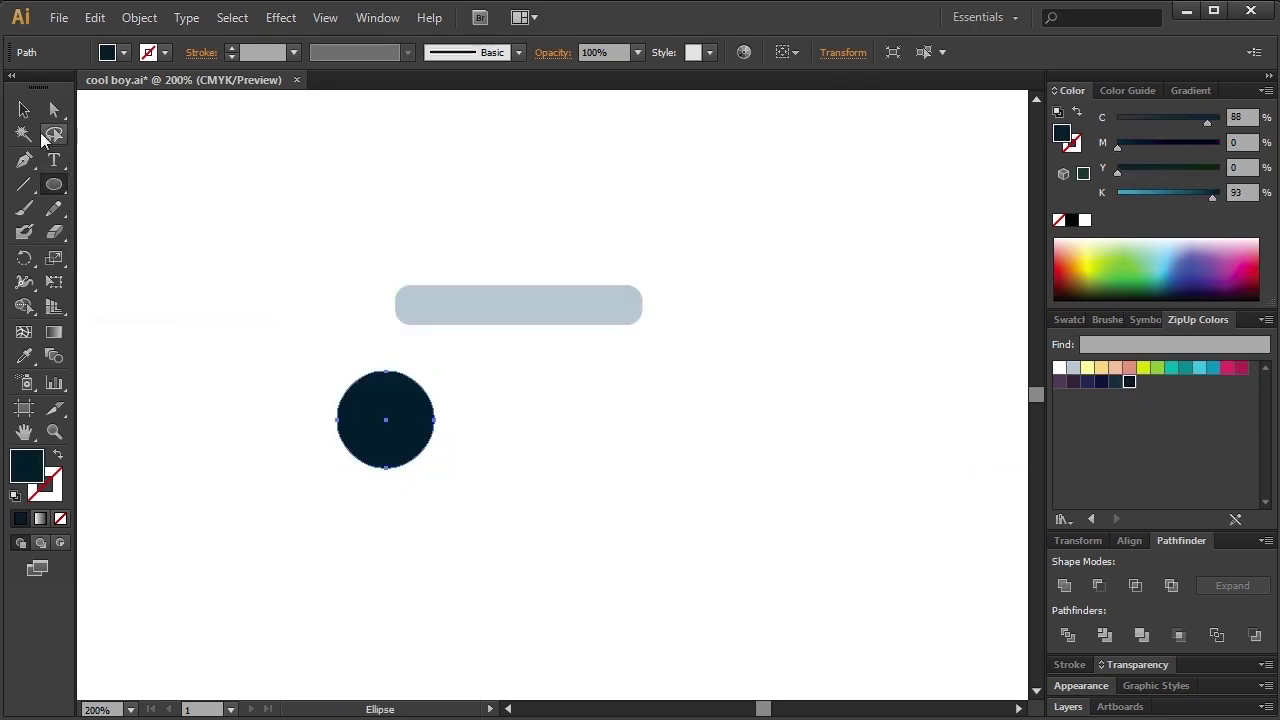
key(v)
mouse_move(434, 468)
mouse_down()
mouse_move(416, 449)
mouse_move(437, 375)
mouse_up()
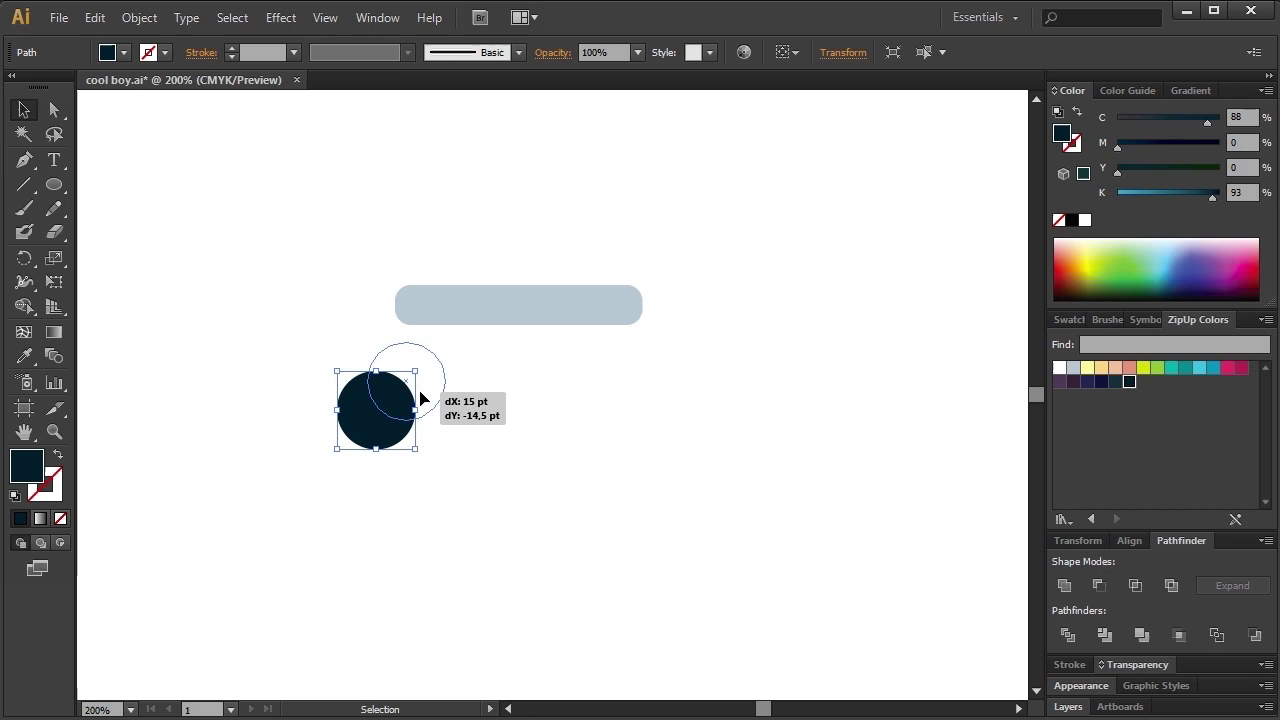
right_click(499, 315)
click(743, 601)
Copy the navy circle into a larger right circle and a smaller one overlapping the bar.
ctrl+click(419, 368)
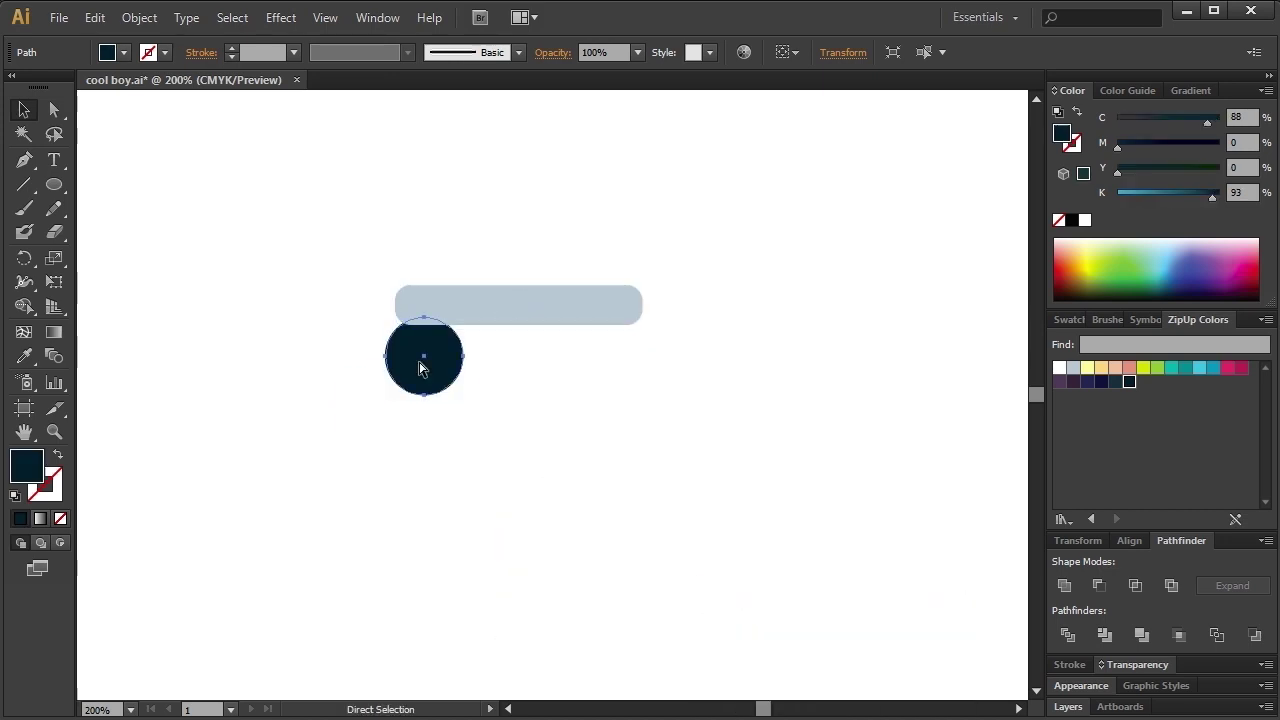
drag(419, 368, 603, 407)
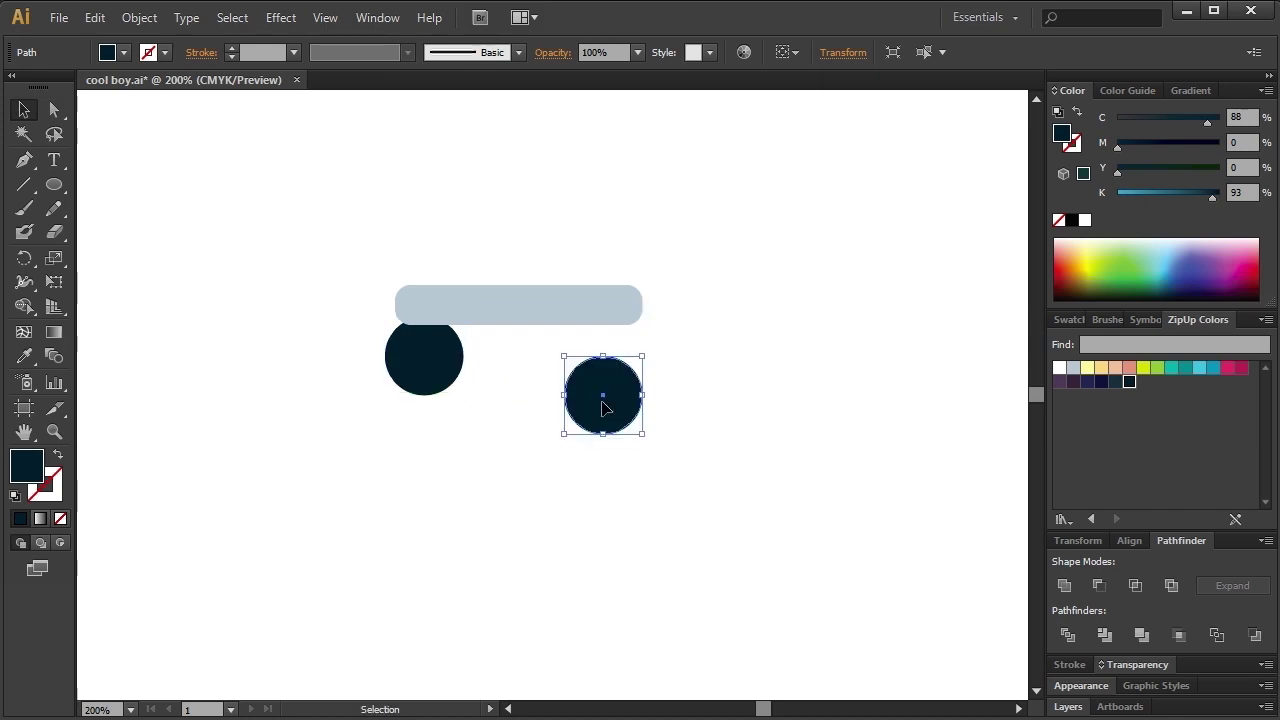
drag(642, 355, 672, 326)
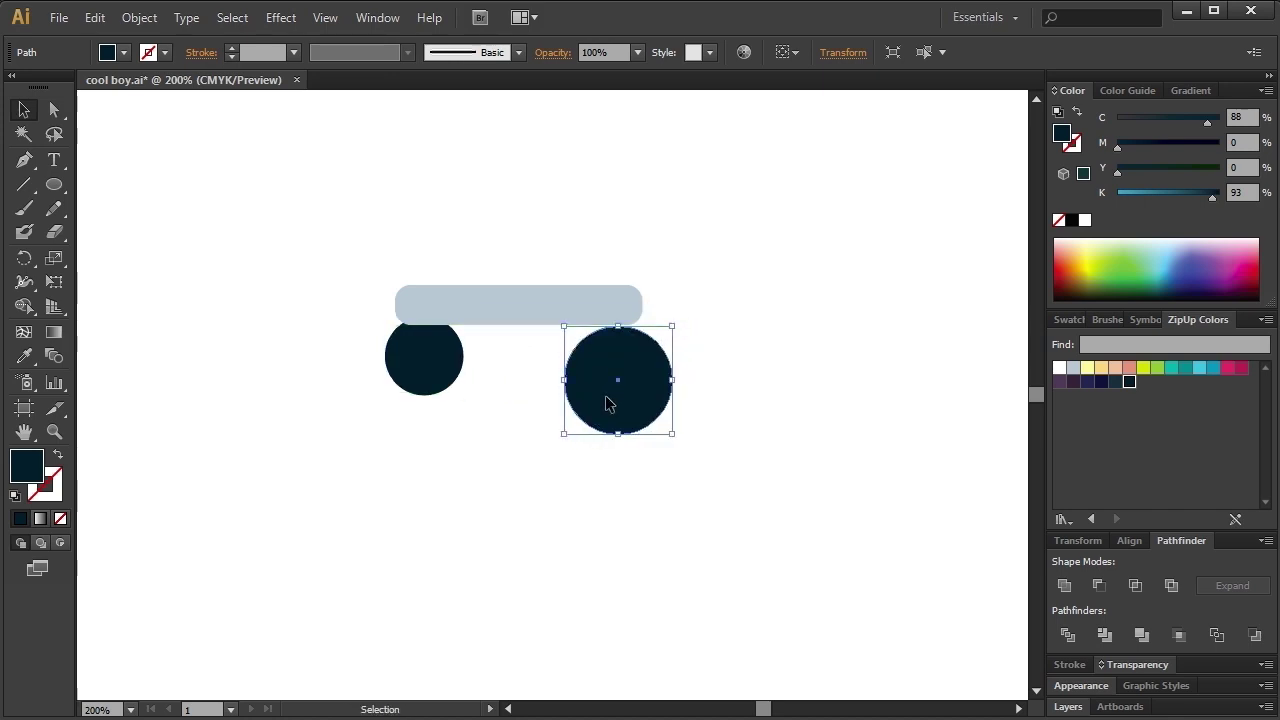
mouse_move(675, 323)
mouse_down()
mouse_move(652, 346)
mouse_move(658, 311)
mouse_move(626, 326)
mouse_up()
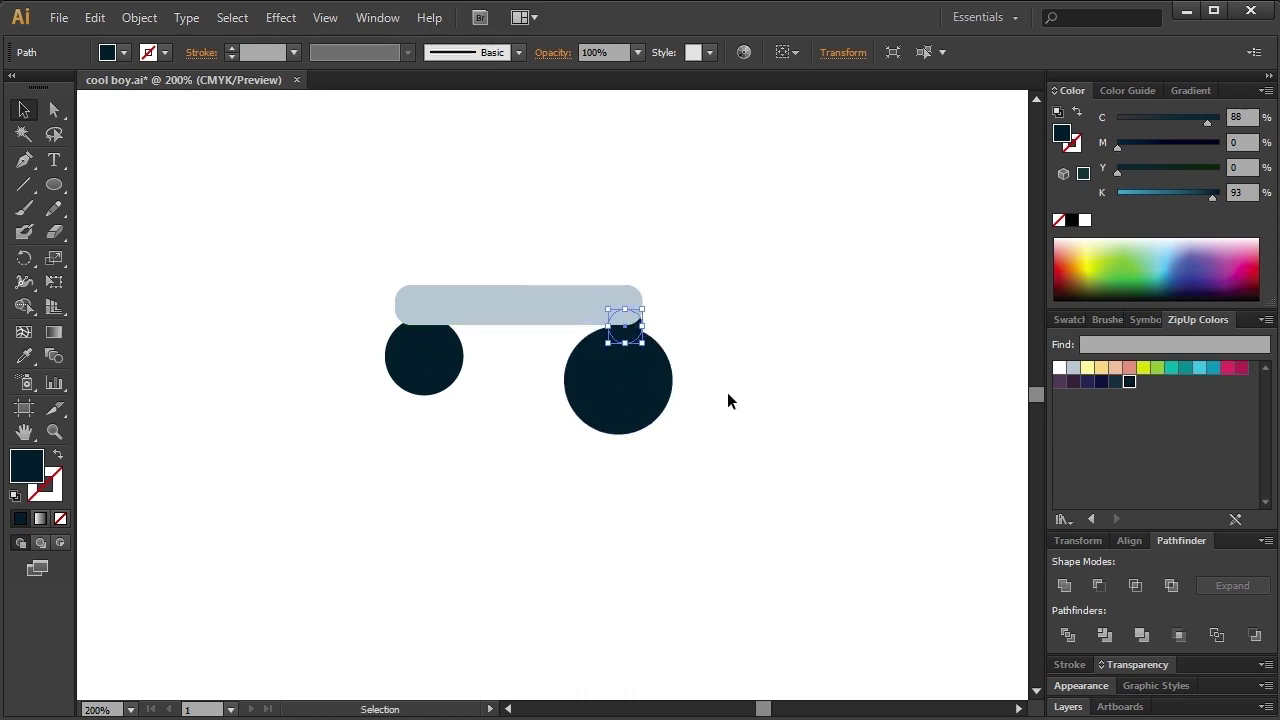
drag(647, 380, 636, 371)
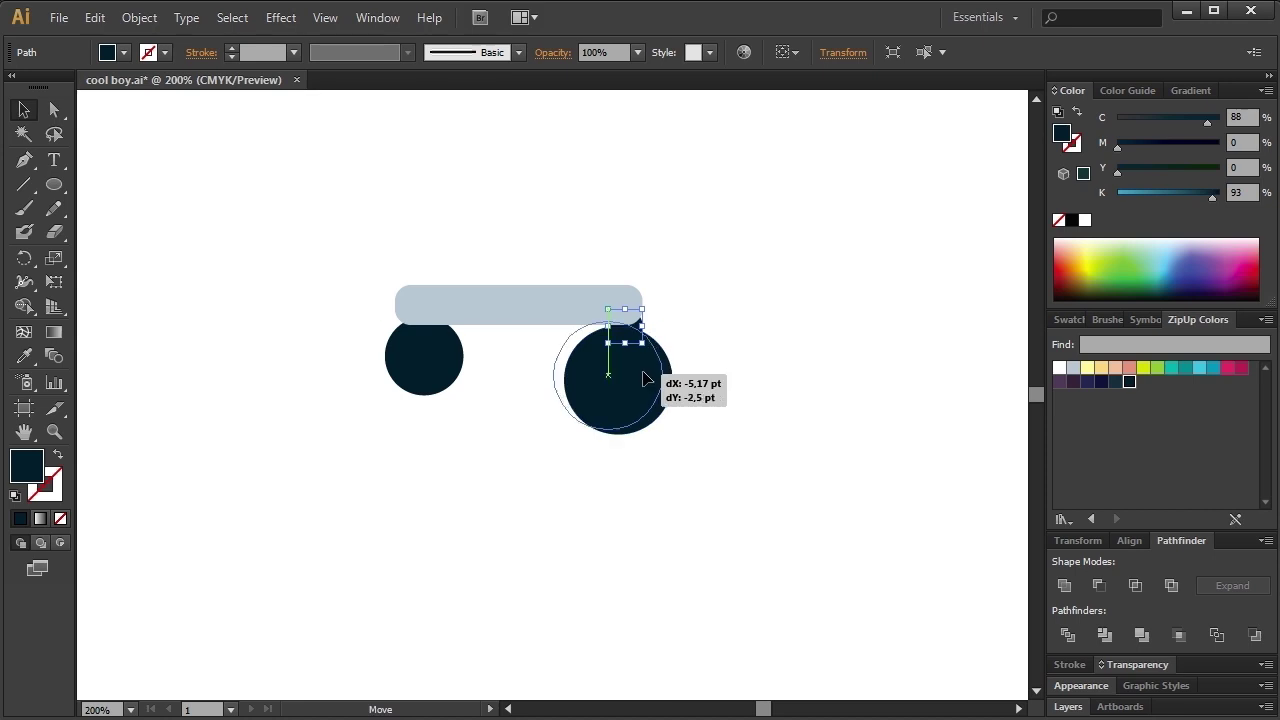
click(791, 415)
click(640, 338)
Reposition the small navy circle between the two large circles.
click(660, 391)
drag(654, 385, 651, 380)
click(585, 345)
drag(585, 356, 471, 362)
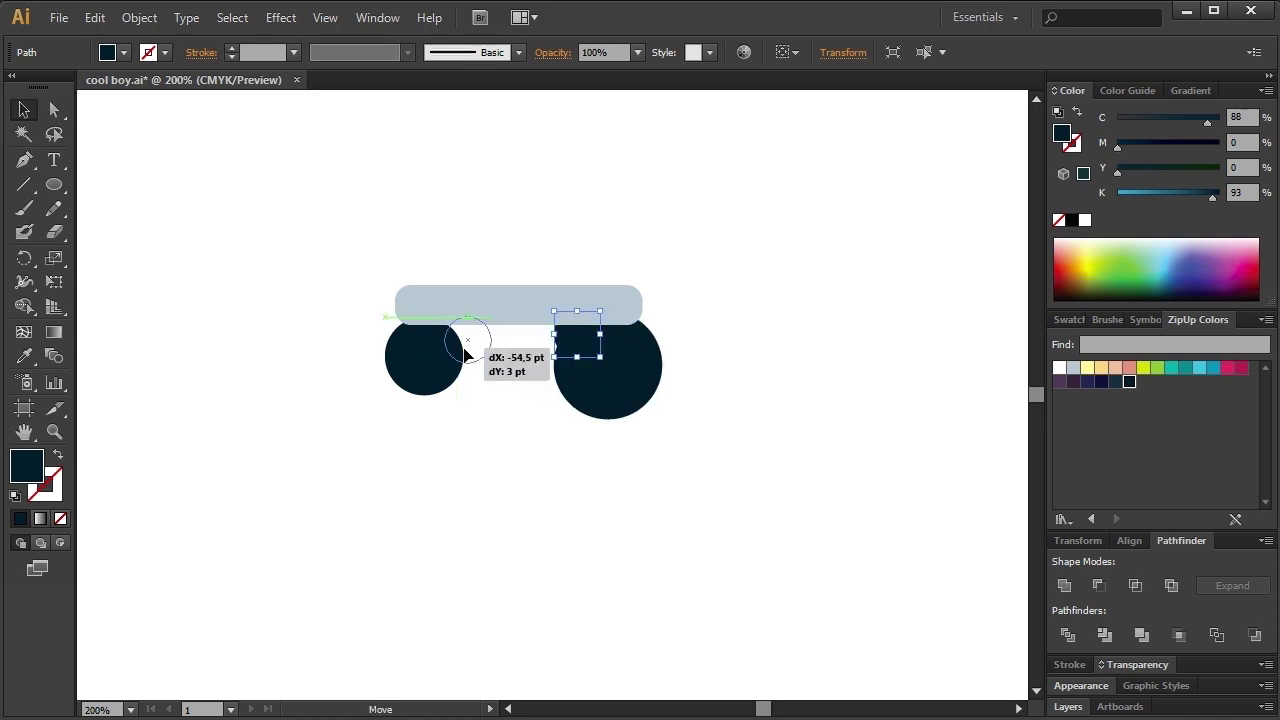
mouse_move(477, 371)
mouse_down()
mouse_move(580, 347)
mouse_move(418, 280)
mouse_move(523, 151)
mouse_up()
Add more scaled navy circle copies above and around the band for curly hair.
mouse_move(484, 198)
mouse_down()
mouse_move(462, 243)
mouse_move(475, 237)
mouse_up()
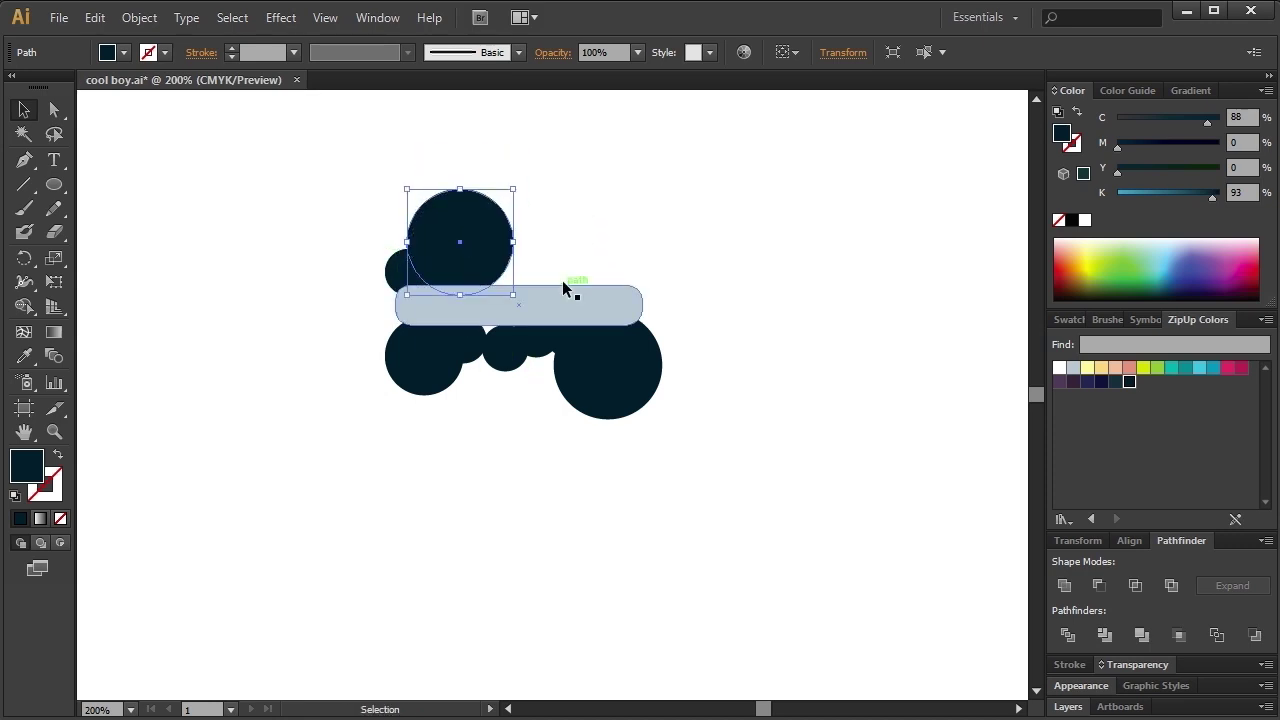
mouse_move(513, 190)
mouse_down()
mouse_move(475, 228)
mouse_move(518, 188)
mouse_move(569, 197)
mouse_move(634, 134)
mouse_up()
drag(583, 209, 581, 236)
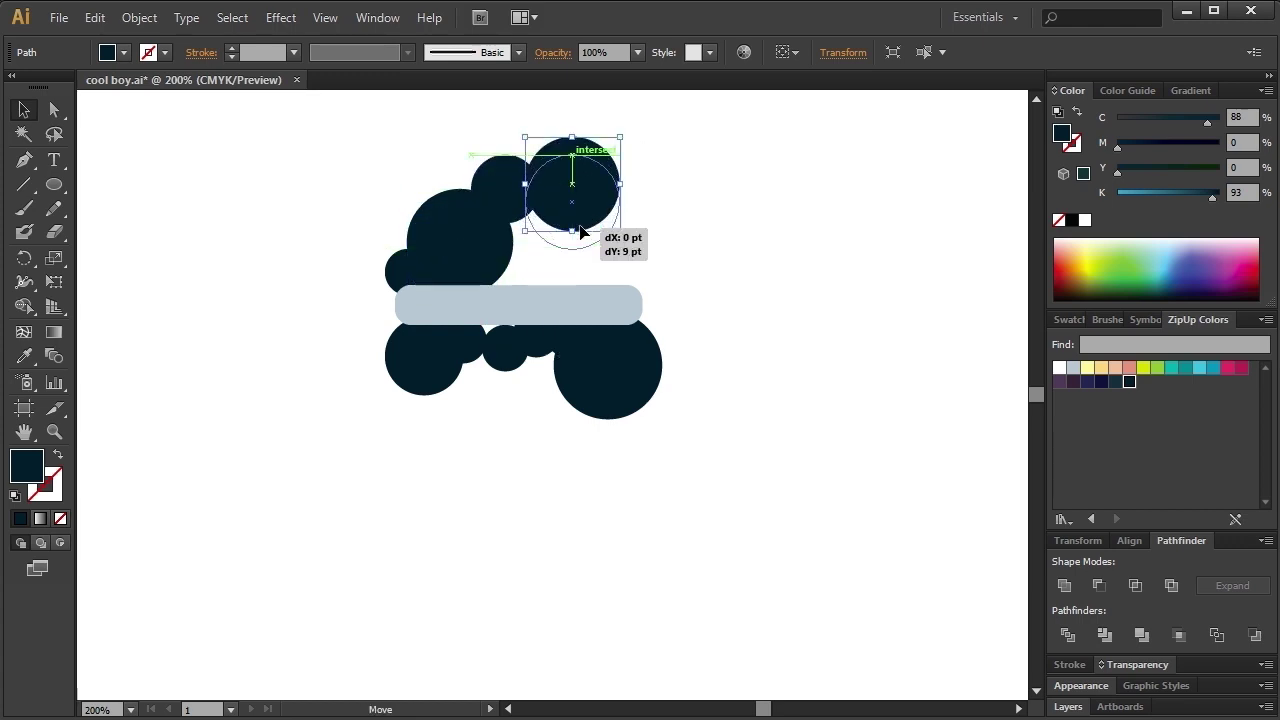
mouse_move(603, 192)
mouse_down()
mouse_move(634, 246)
mouse_move(562, 268)
mouse_up()
mouse_move(583, 211)
mouse_down()
mouse_move(631, 175)
mouse_move(621, 178)
mouse_up()
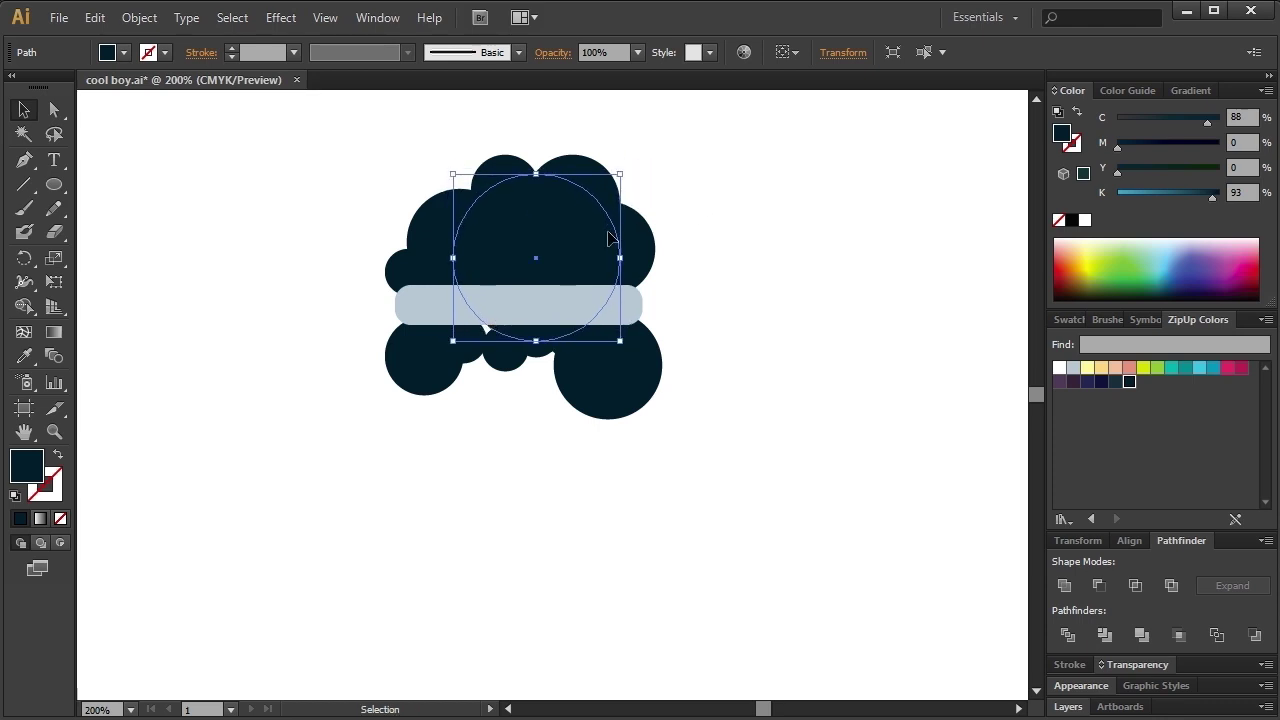
drag(620, 241, 610, 245)
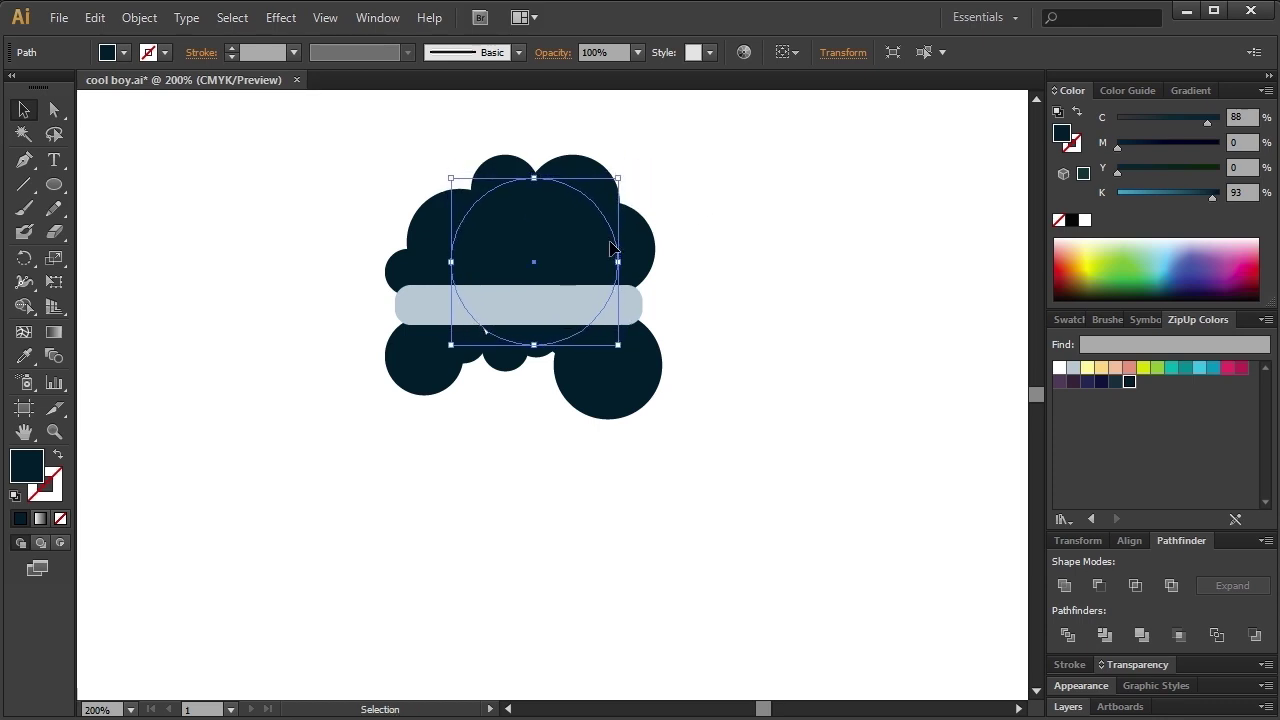
click(748, 232)
Group the hair circles with Ctrl+G and shrink hair and band together.
drag(723, 143, 416, 448)
key(ctrl+g)
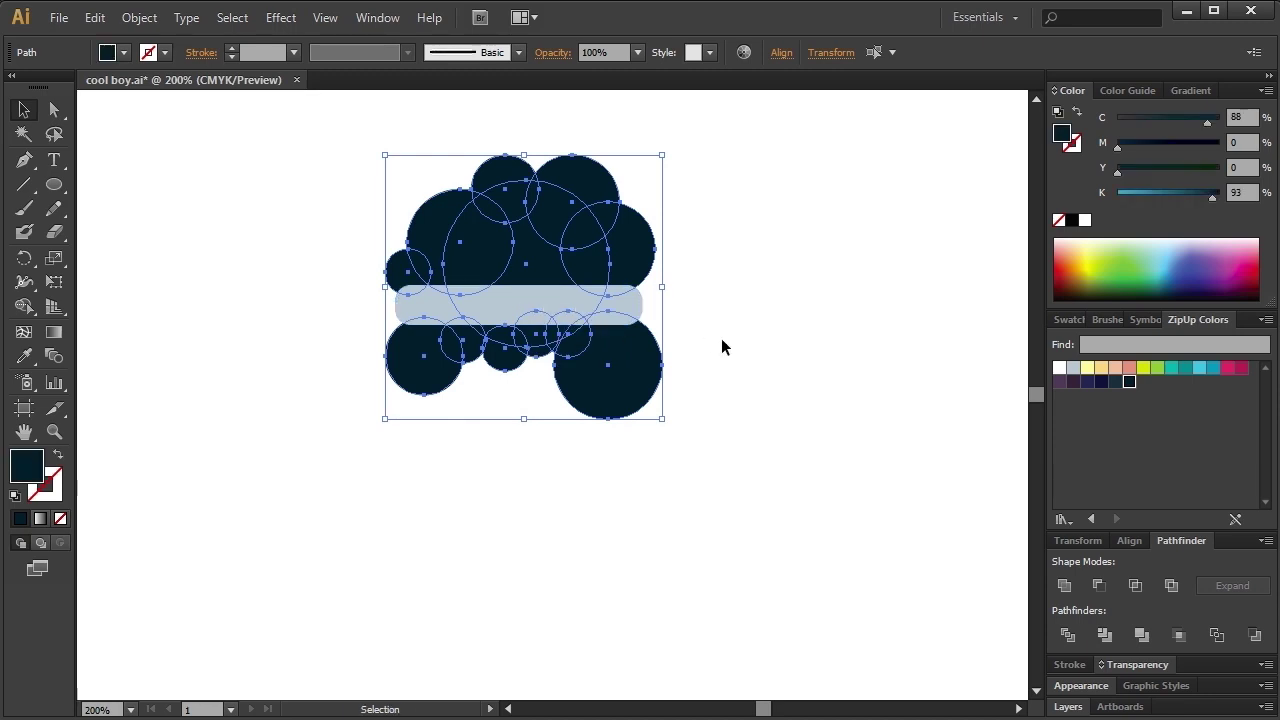
drag(521, 360, 378, 456)
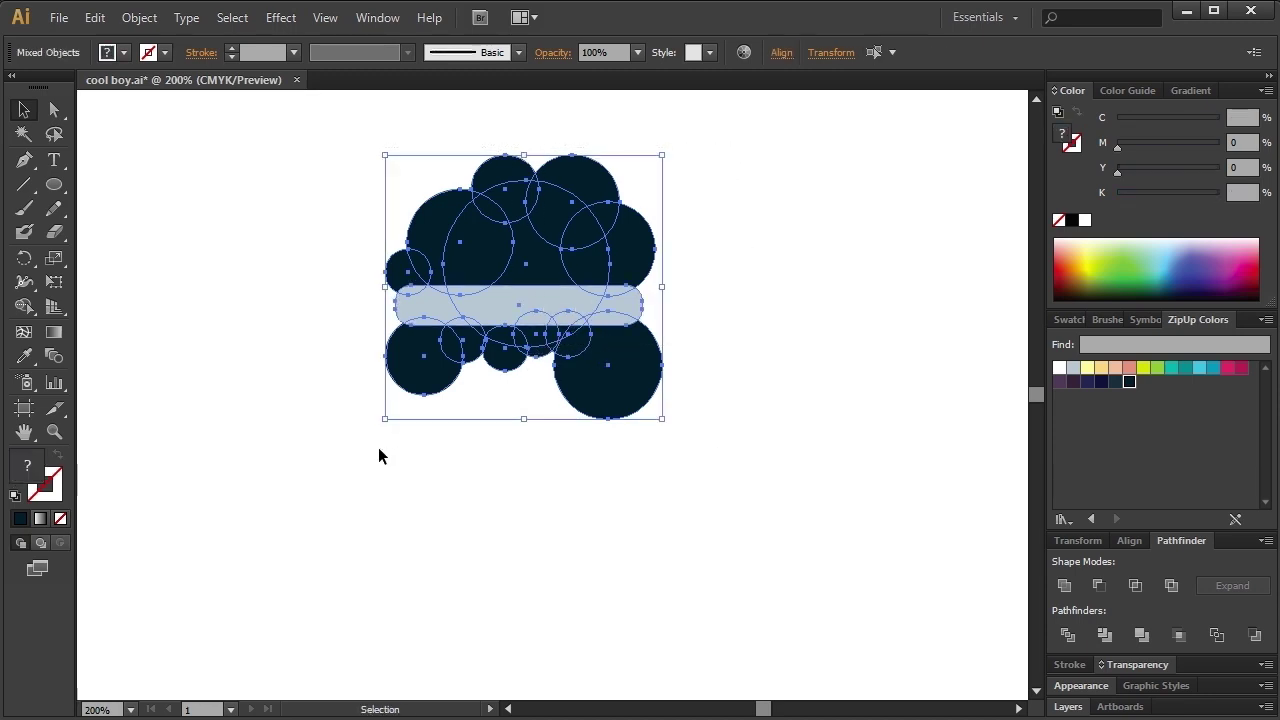
drag(662, 155, 602, 210)
Draw a thin dark rectangle strip across the band.
click(285, 283)
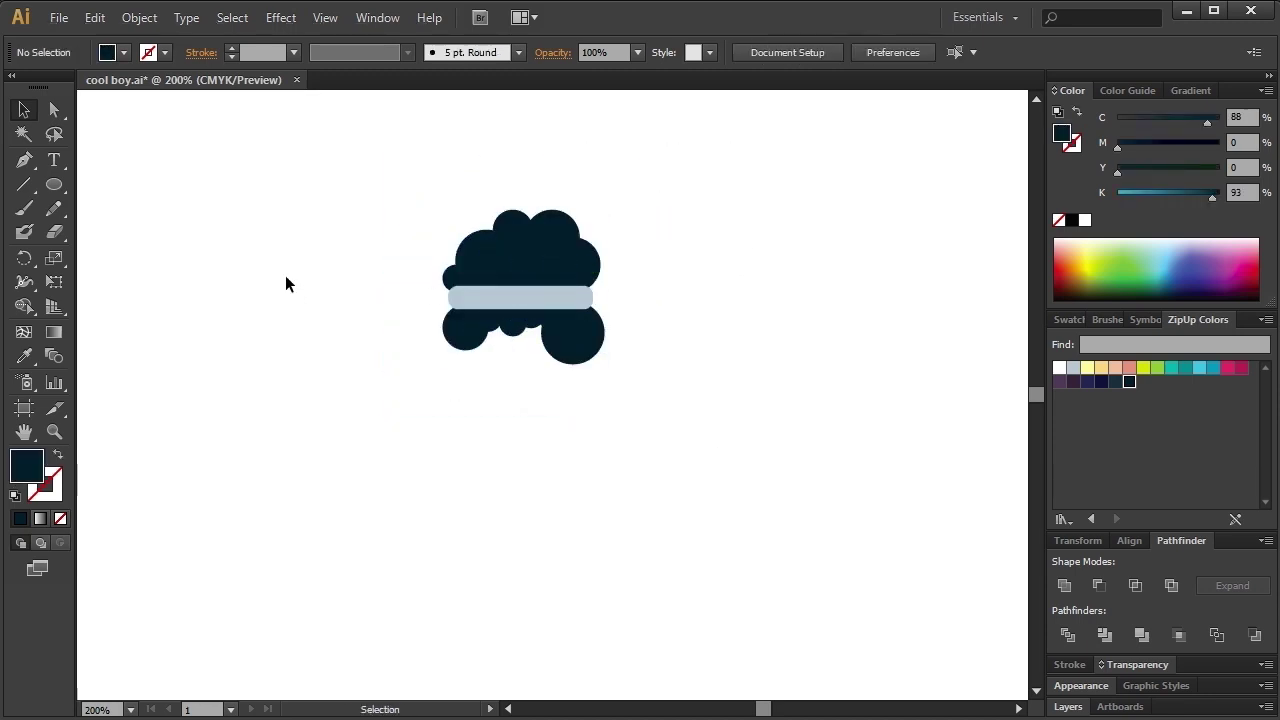
drag(61, 193, 100, 182)
drag(421, 292, 631, 300)
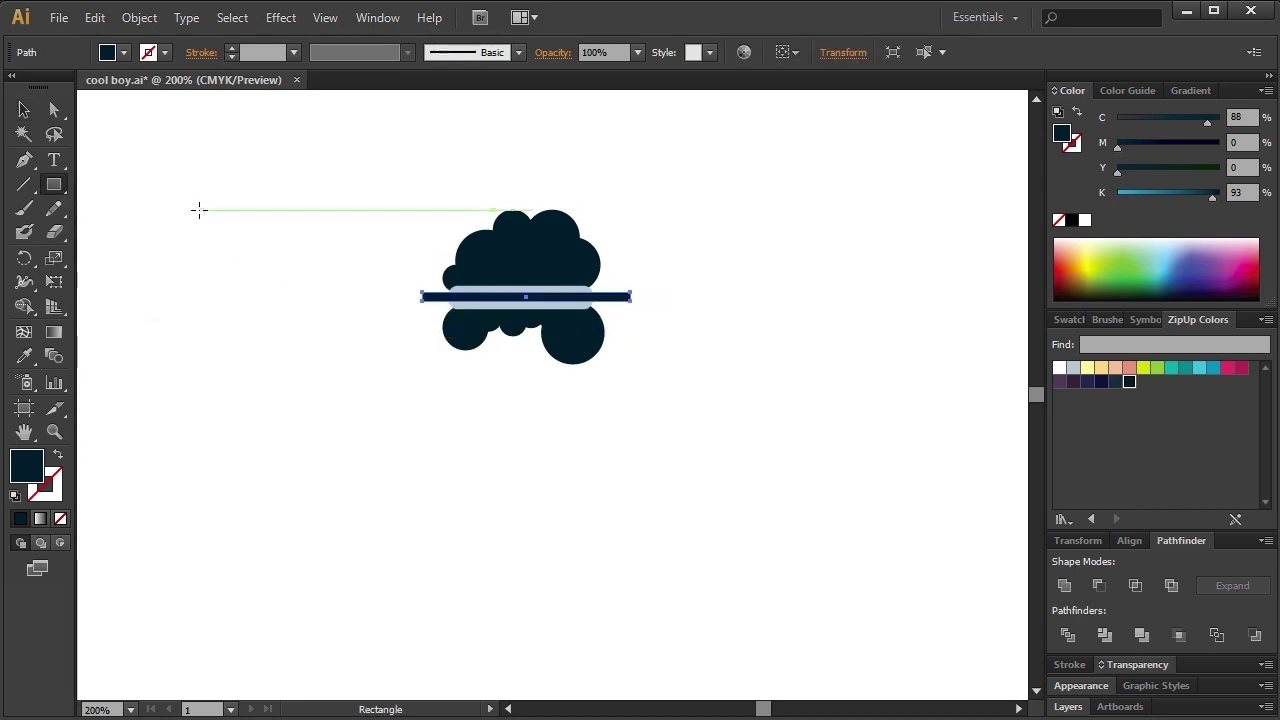
Divide the band along the strip with Pathfinder and ungroup the pieces.
click(25, 112)
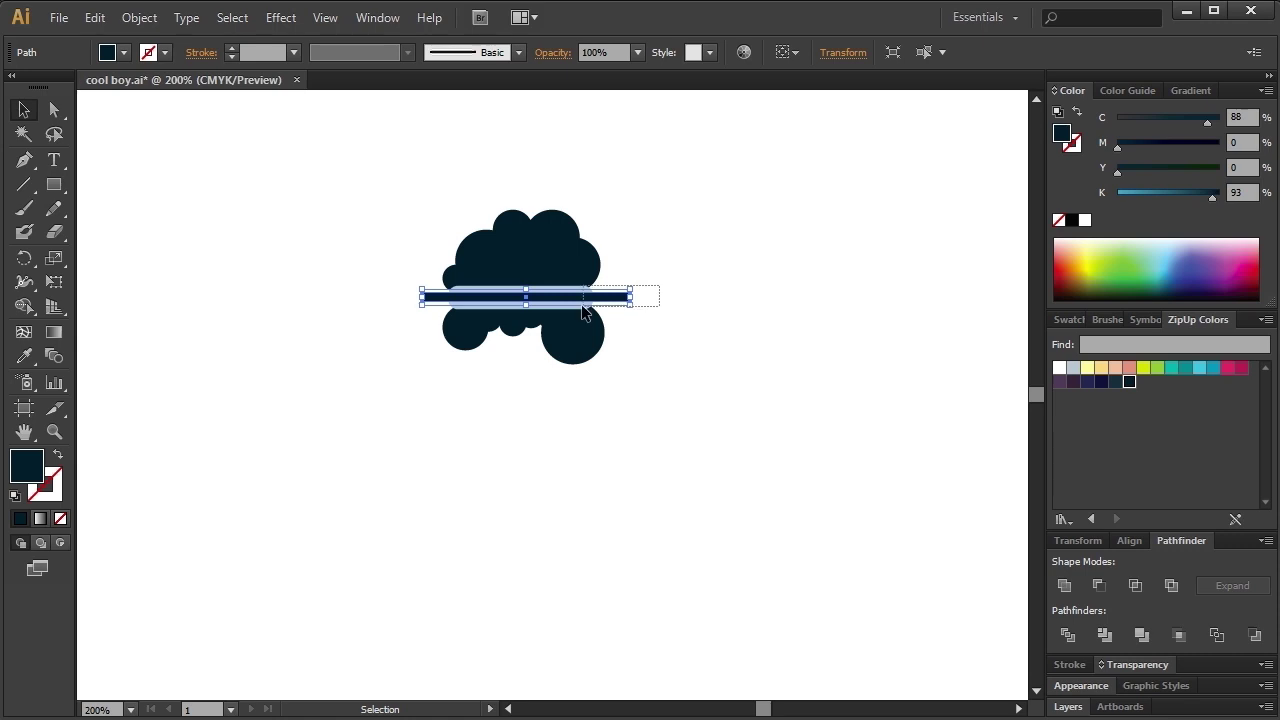
shift+click(582, 306)
click(1067, 634)
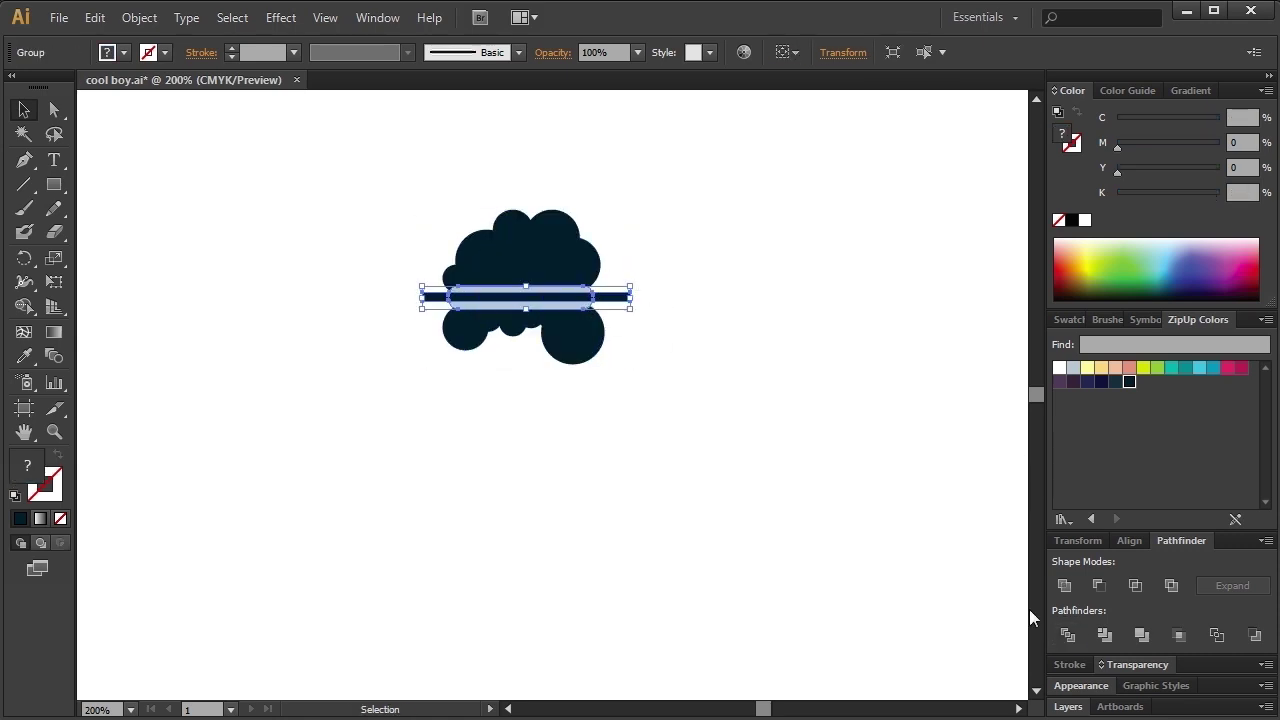
right_click(611, 297)
click(668, 412)
click(623, 291)
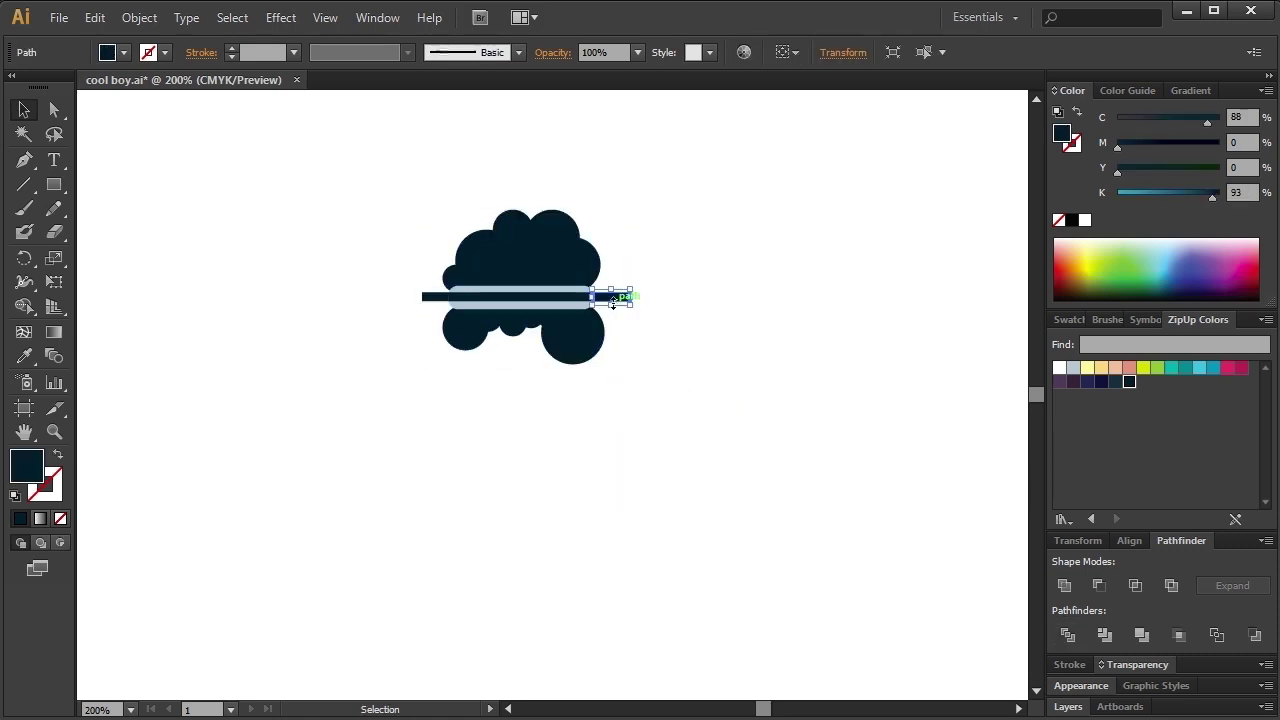
Colour the lower band stripe cyan and the upper stripe magenta.
click(549, 311)
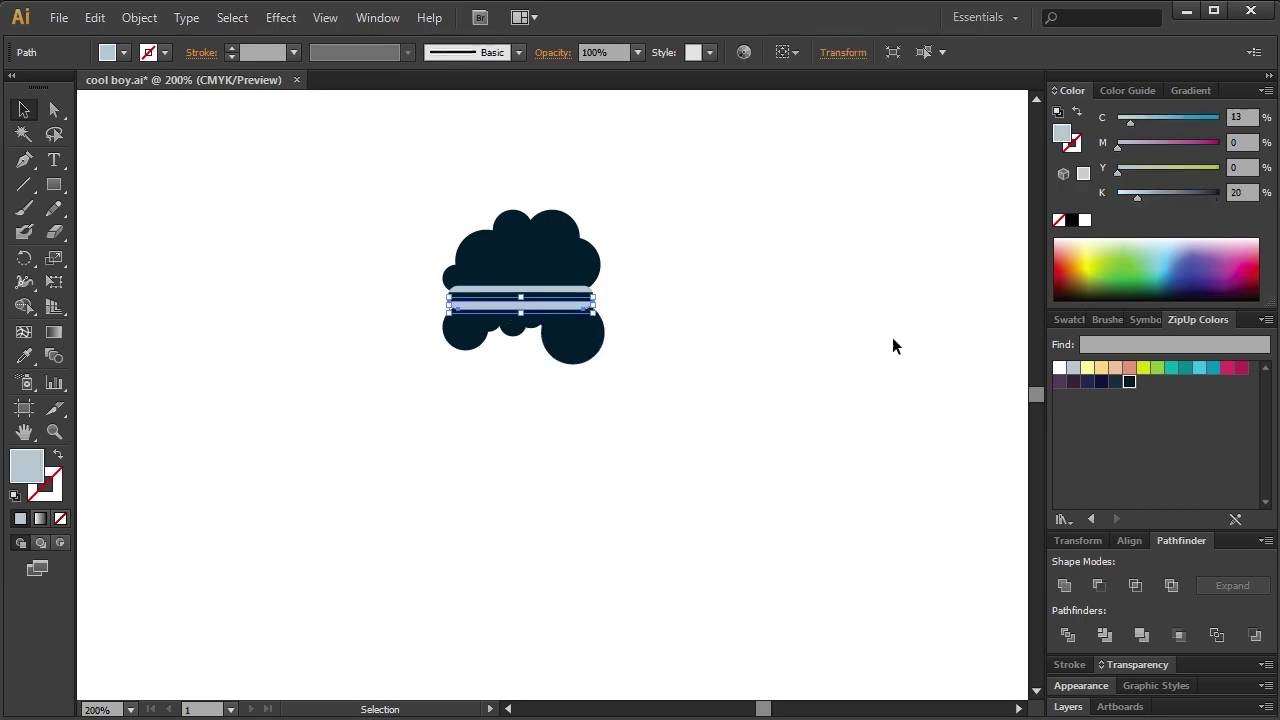
click(1199, 370)
click(606, 314)
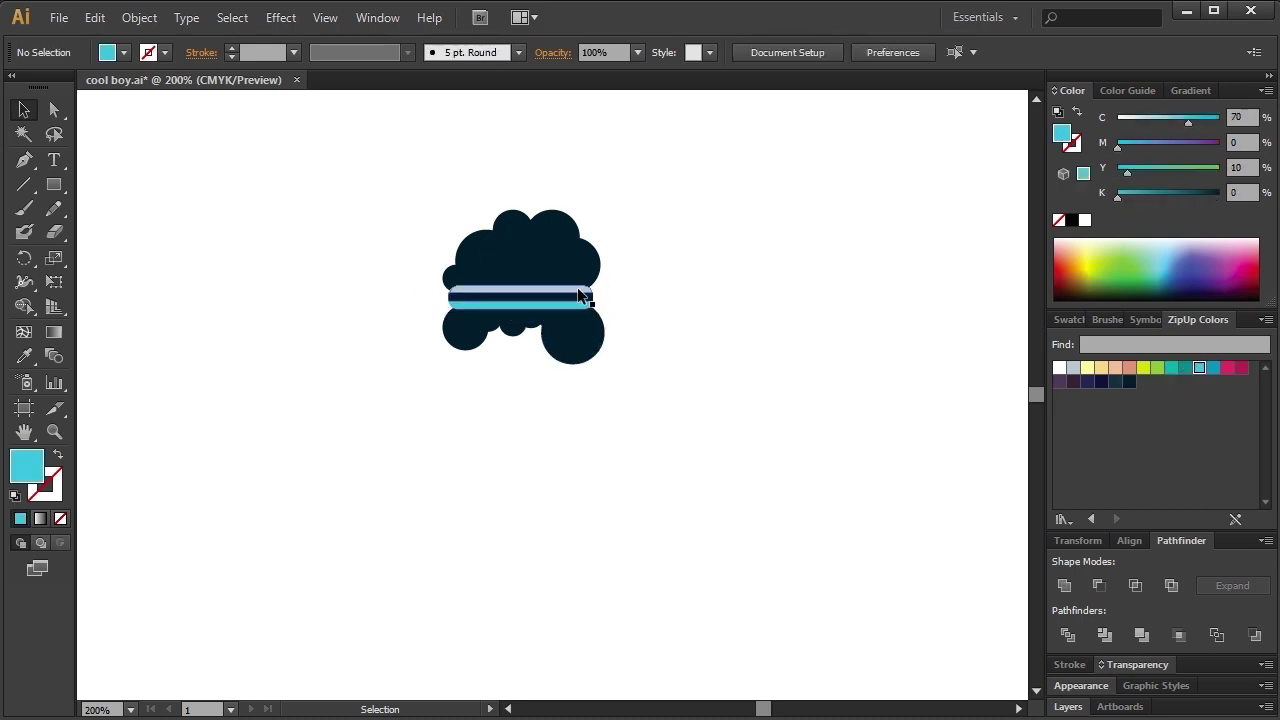
click(582, 292)
click(1229, 371)
click(606, 332)
click(586, 294)
Colour the middle stripe pale yellow, then select all the shapes.
click(1073, 367)
click(849, 370)
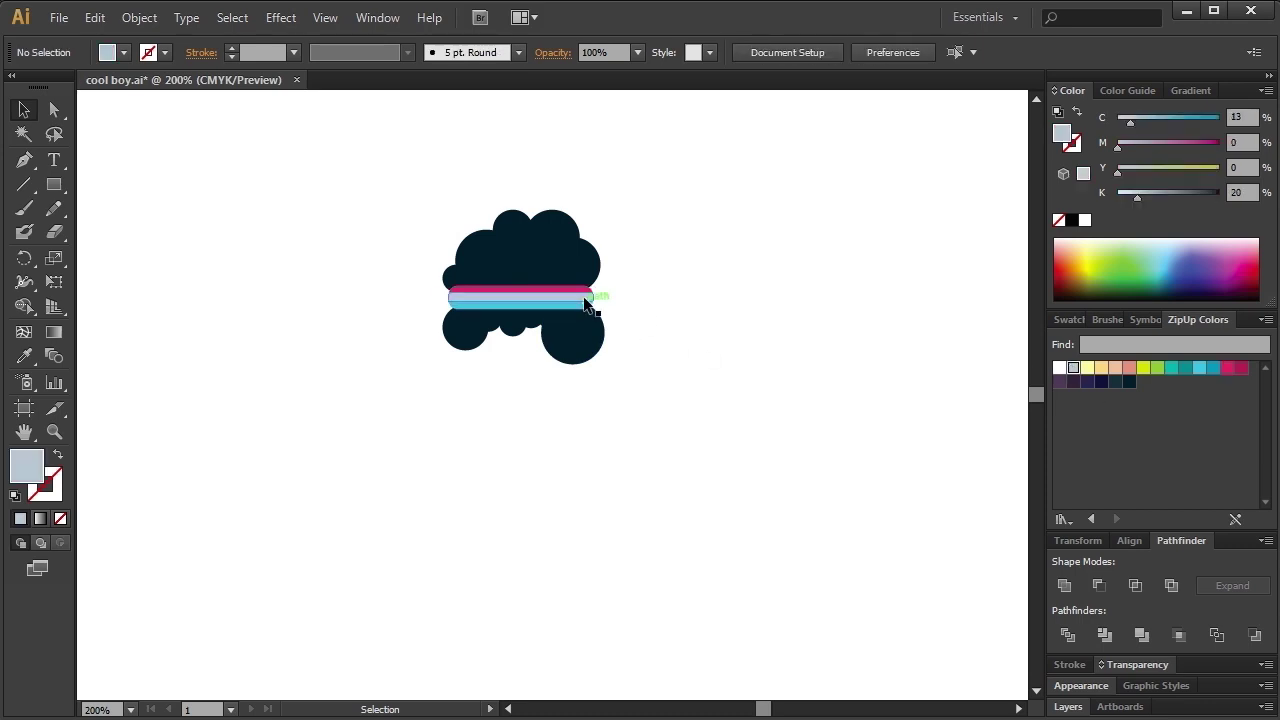
click(585, 299)
click(1088, 368)
click(843, 382)
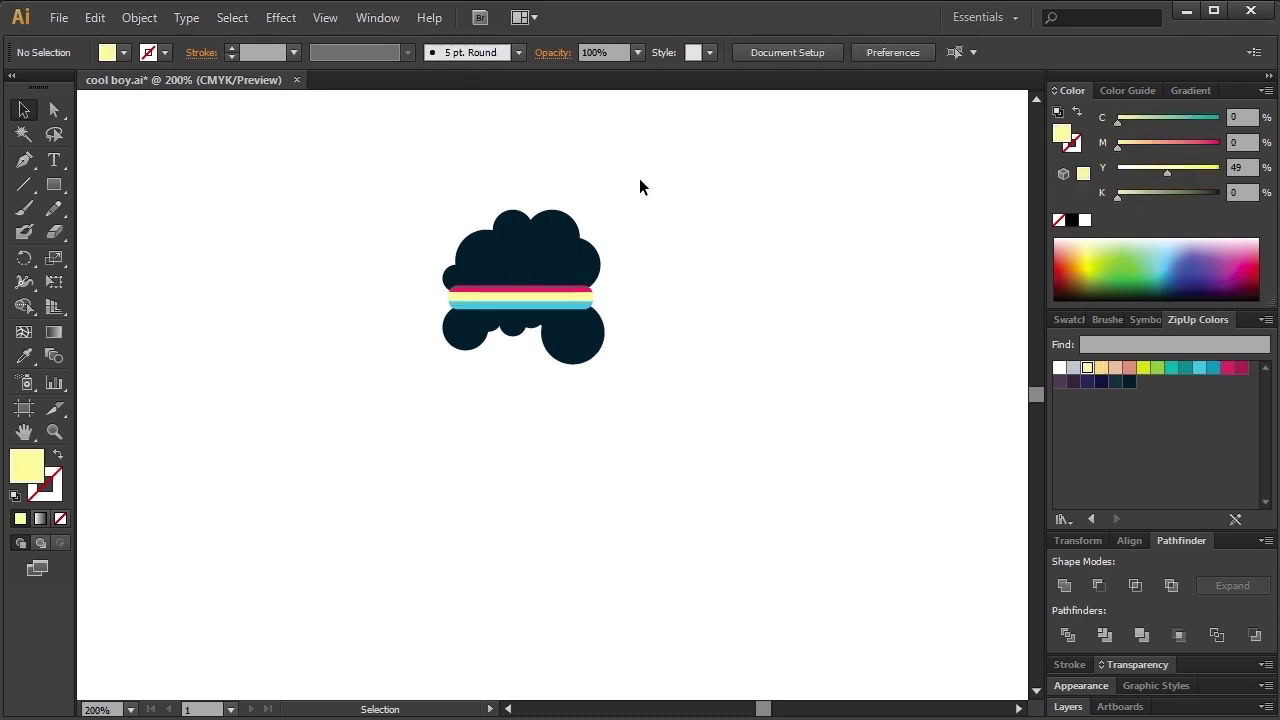
drag(640, 187, 397, 397)
Draw a peach rounded rectangle for the face and move it onto the hair.
click(392, 397)
mouse_move(63, 183)
mouse_down()
mouse_move(150, 206)
mouse_move(329, 408)
mouse_up()
click(1115, 367)
click(24, 110)
mouse_move(239, 362)
mouse_down()
mouse_move(530, 378)
mouse_move(524, 357)
mouse_up()
Hide the hair with Ctrl+3 and lower the capsule's top anchors to round the face.
key(ctrl+shift+bracketleft)
click(588, 401)
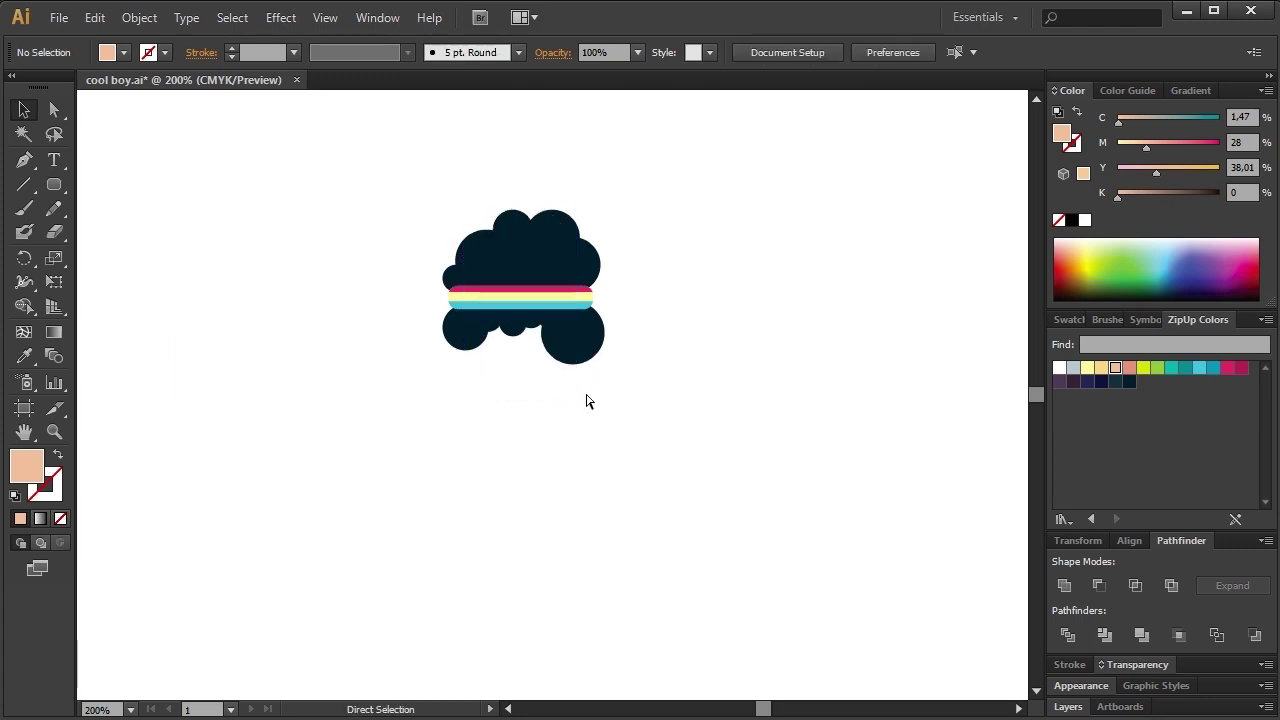
key(ctrl+z)
key(ctrl+z)
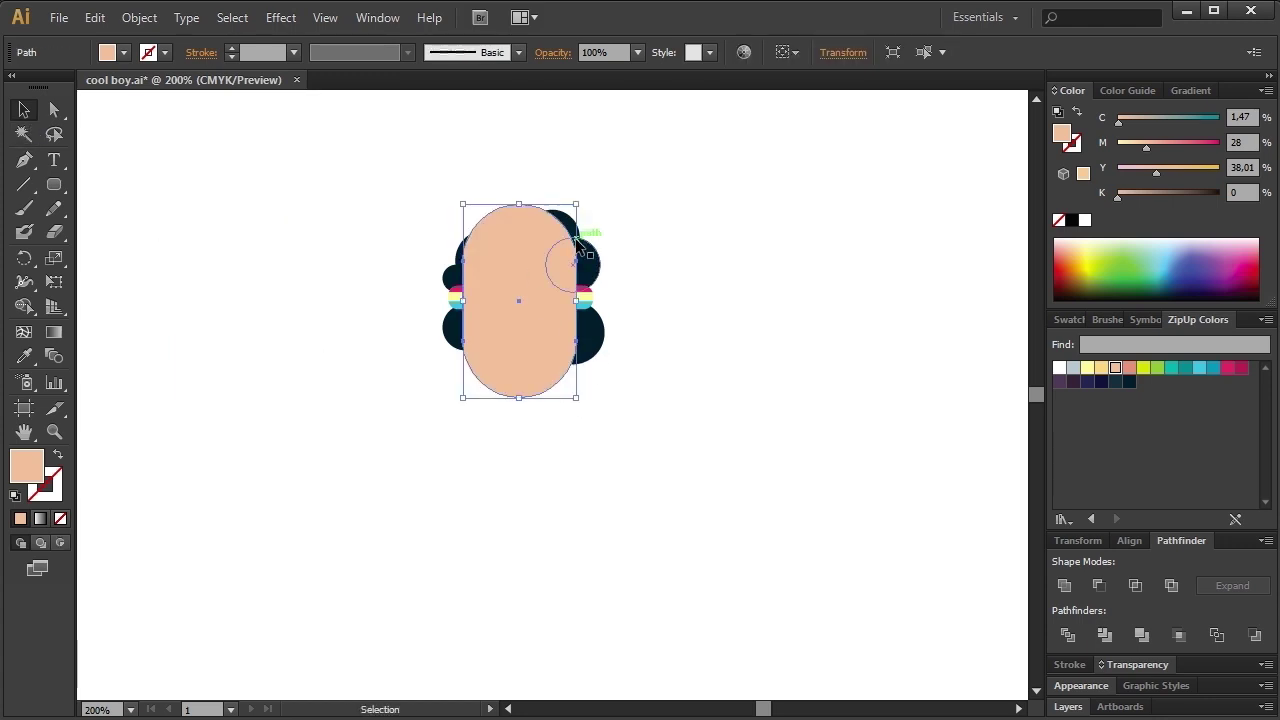
key(ctrl+3)
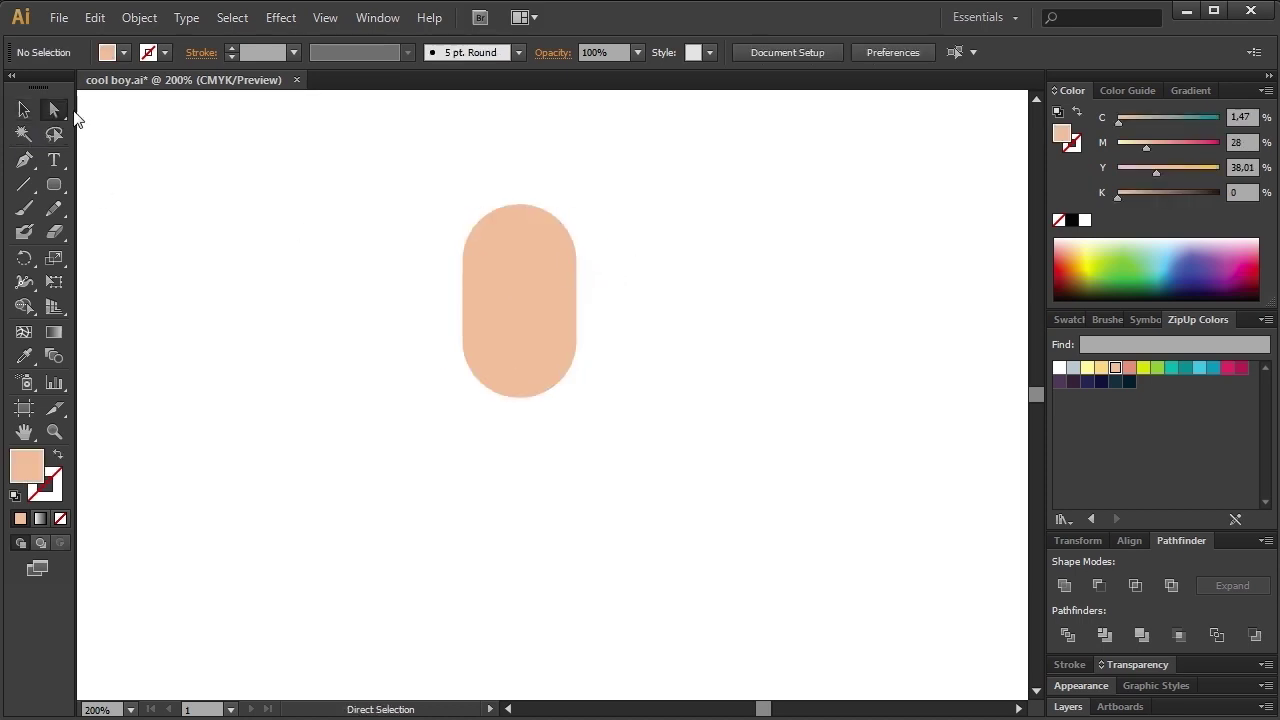
drag(346, 140, 729, 294)
key(Down)
key(Down)
key(Down)
key(Down)
key(Down)
key(Down)
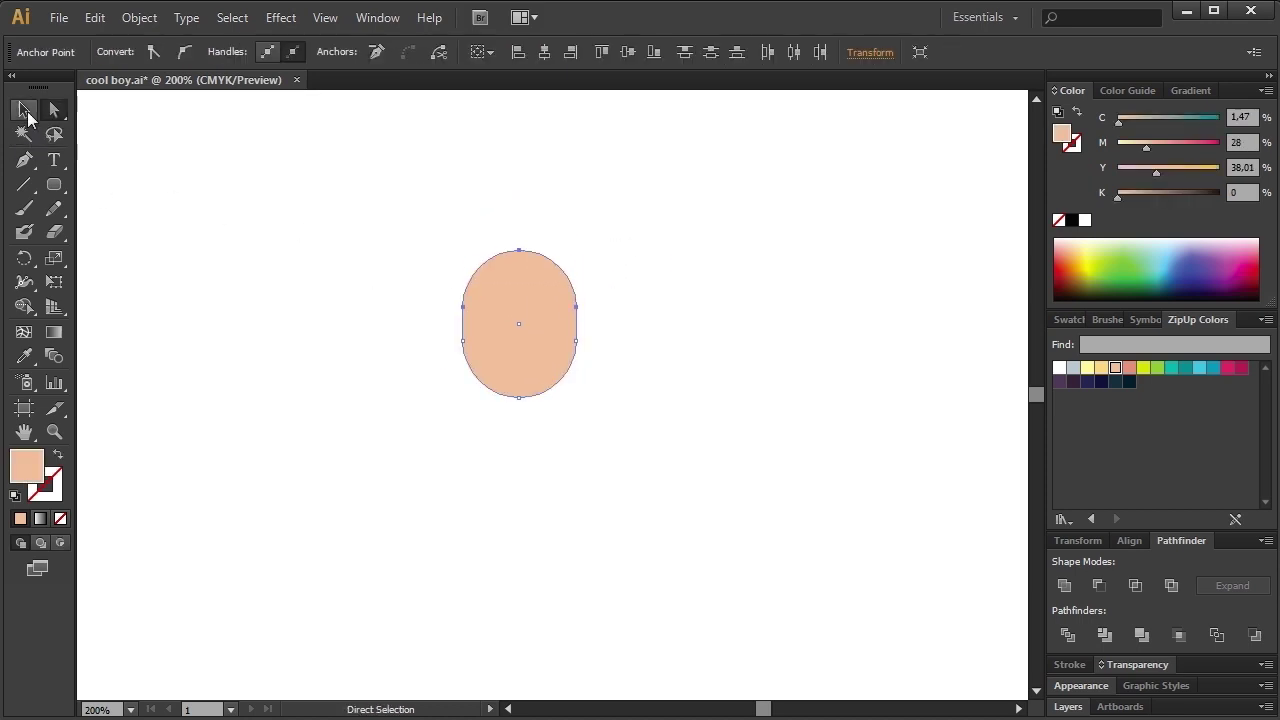
Show the hidden hair and headband again and reselect the face.
click(27, 117)
click(594, 337)
key(ctrl+alt+3)
click(815, 365)
click(531, 388)
click(611, 423)
click(535, 392)
drag(54, 184, 263, 327)
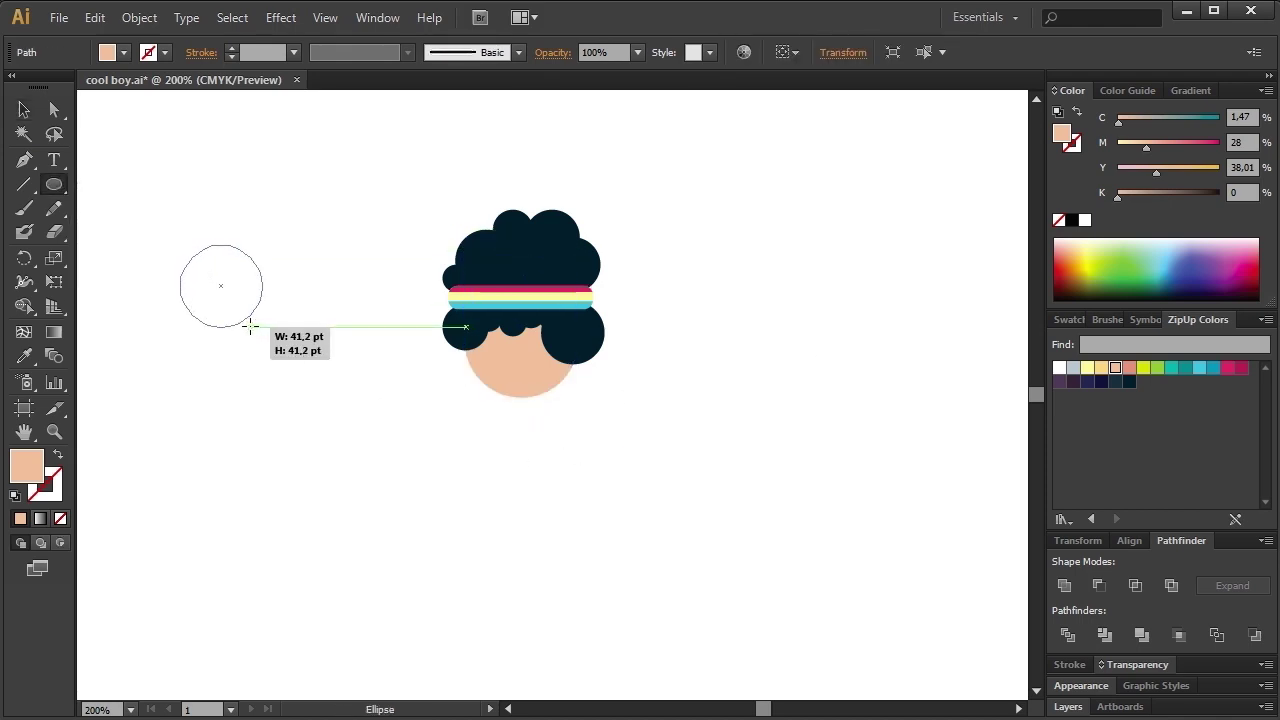
Fill the new circle dark navy, move it aside, and shrink the face slightly.
key(v)
click(1131, 382)
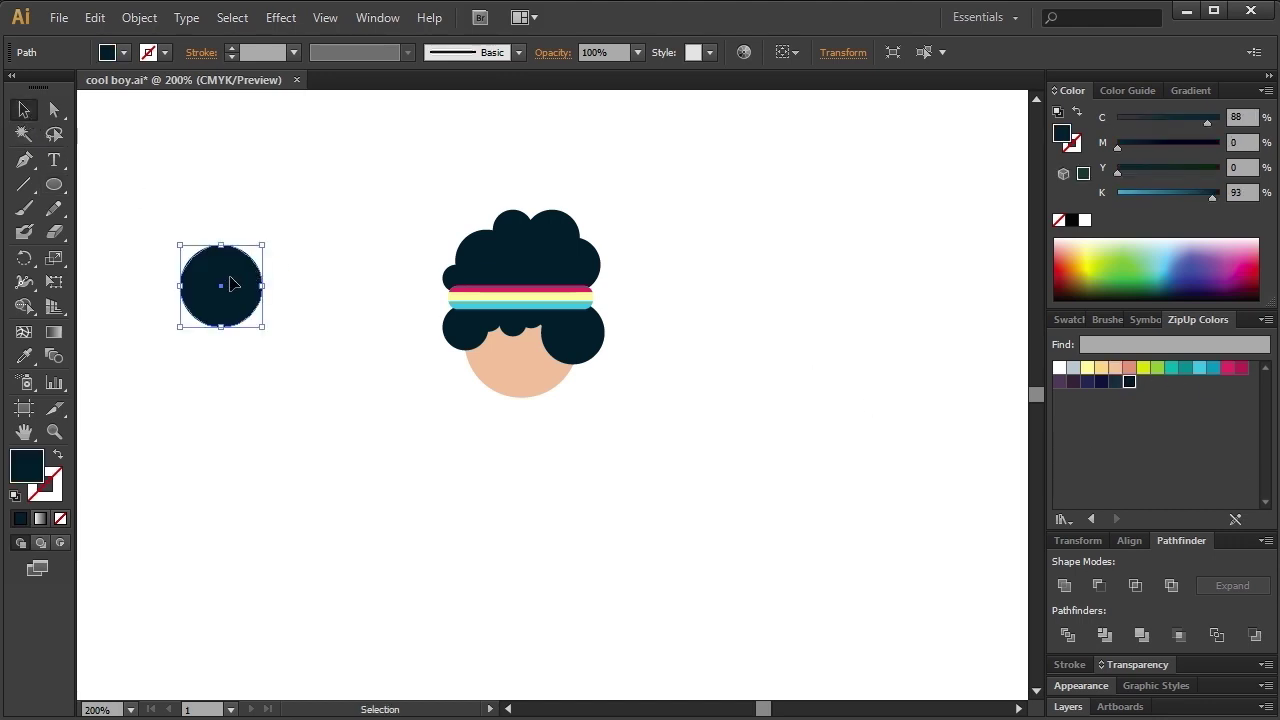
drag(230, 284, 401, 376)
click(523, 388)
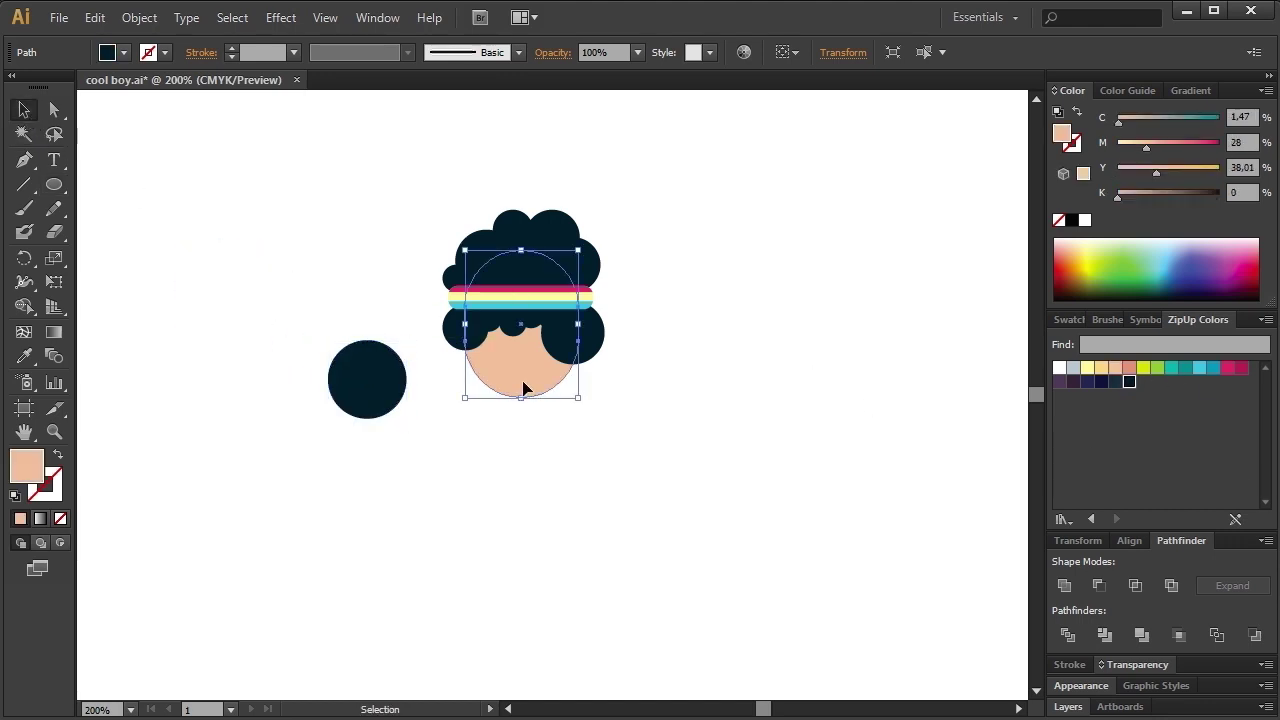
drag(577, 399, 569, 393)
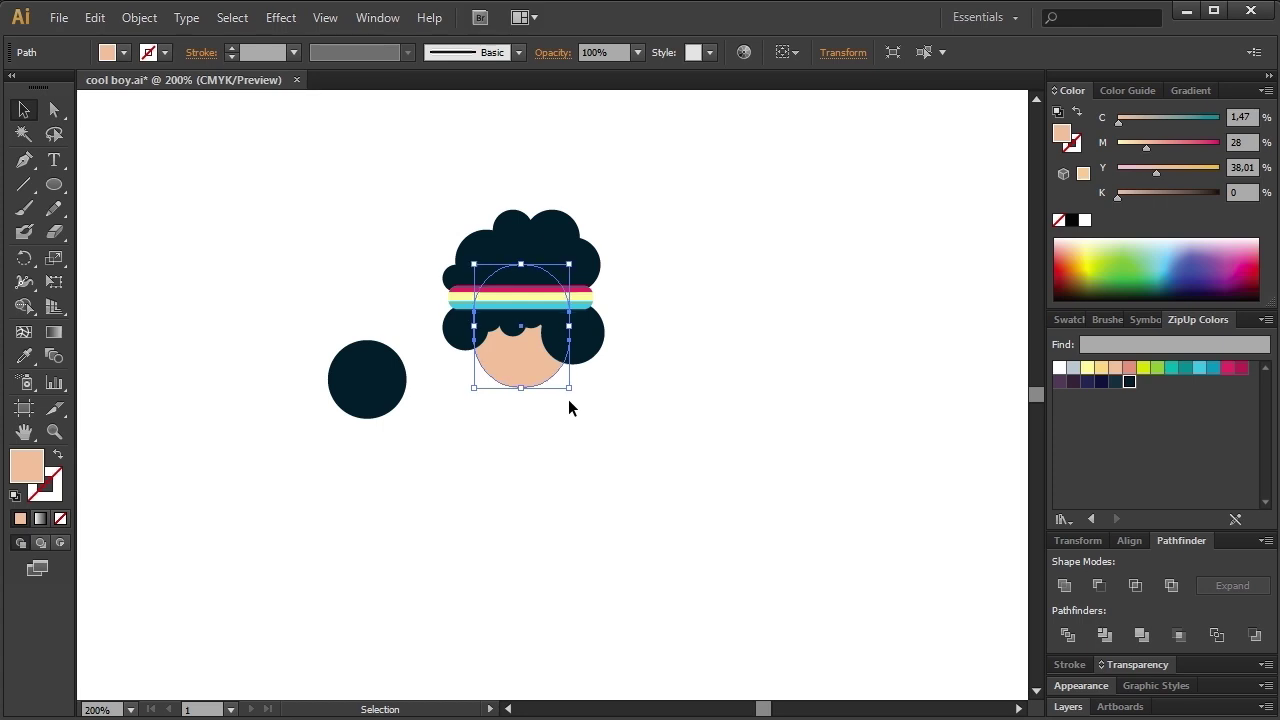
click(588, 430)
click(395, 400)
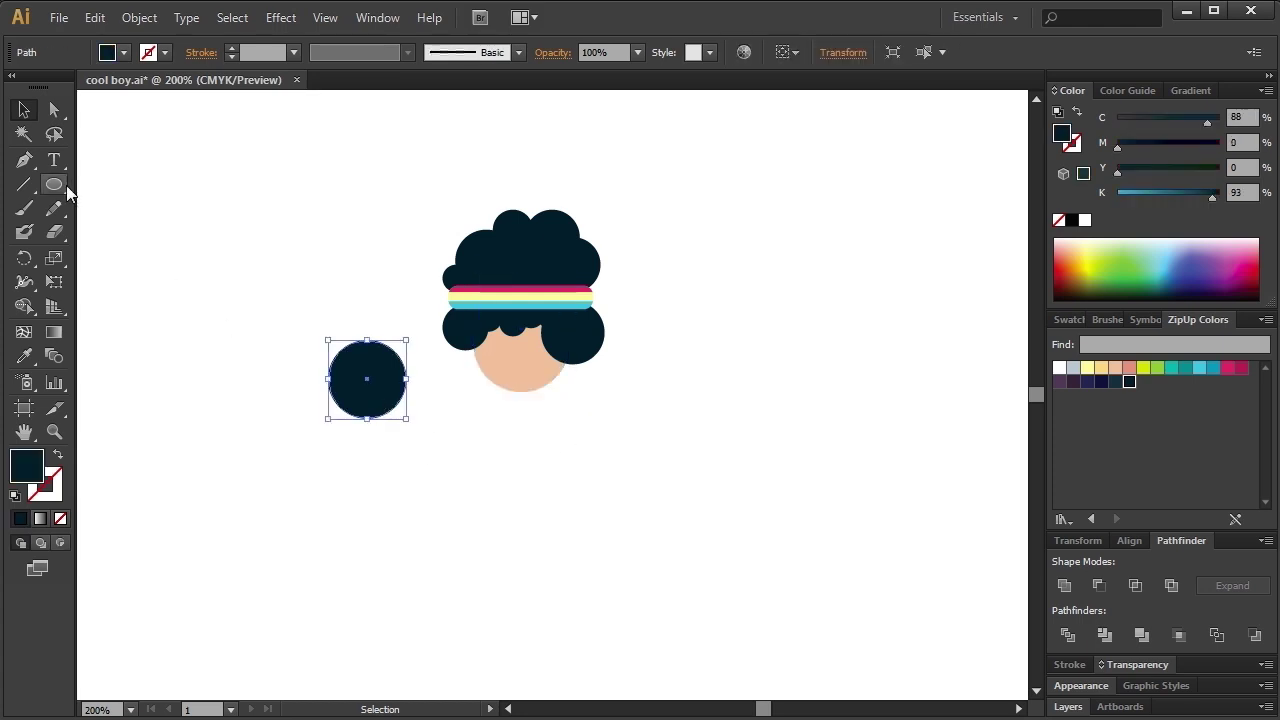
Cut a tilted rectangle from the navy circle with Minus Front, leaving a half-circle mouth.
drag(61, 183, 110, 182)
mouse_move(164, 217)
mouse_down()
mouse_move(361, 268)
mouse_move(351, 271)
mouse_up()
click(24, 110)
drag(326, 226, 408, 343)
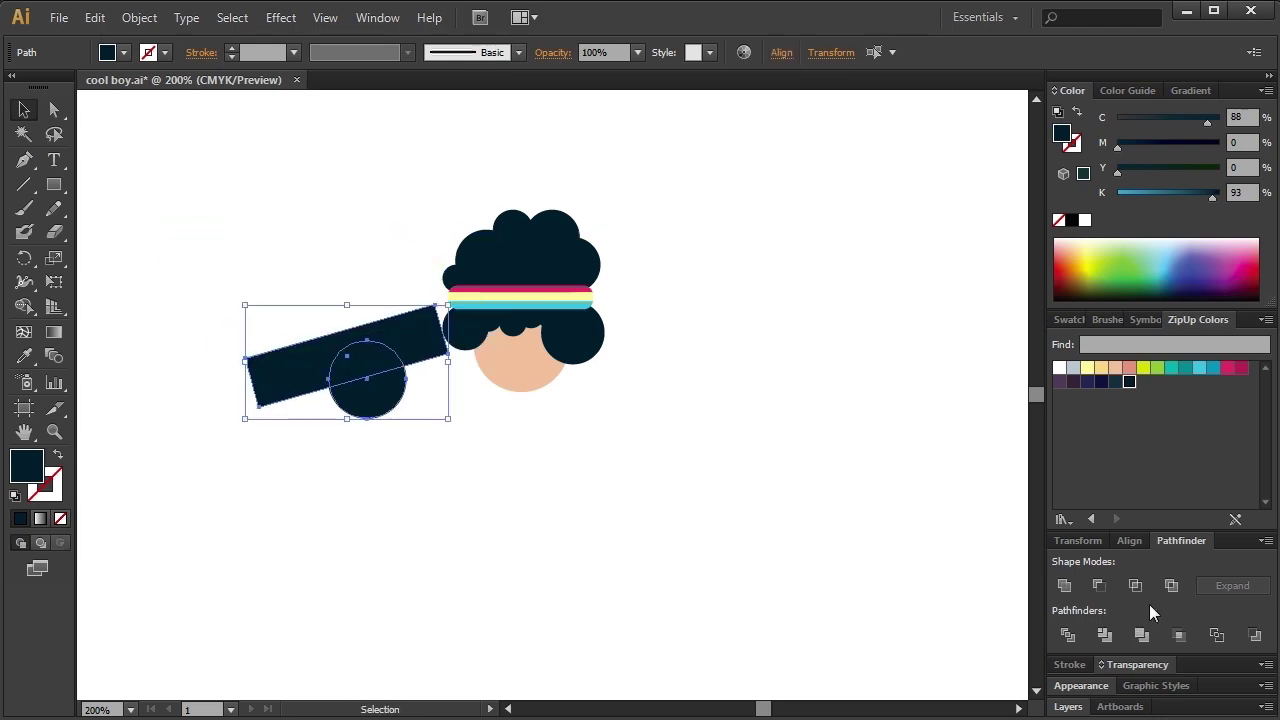
click(1098, 586)
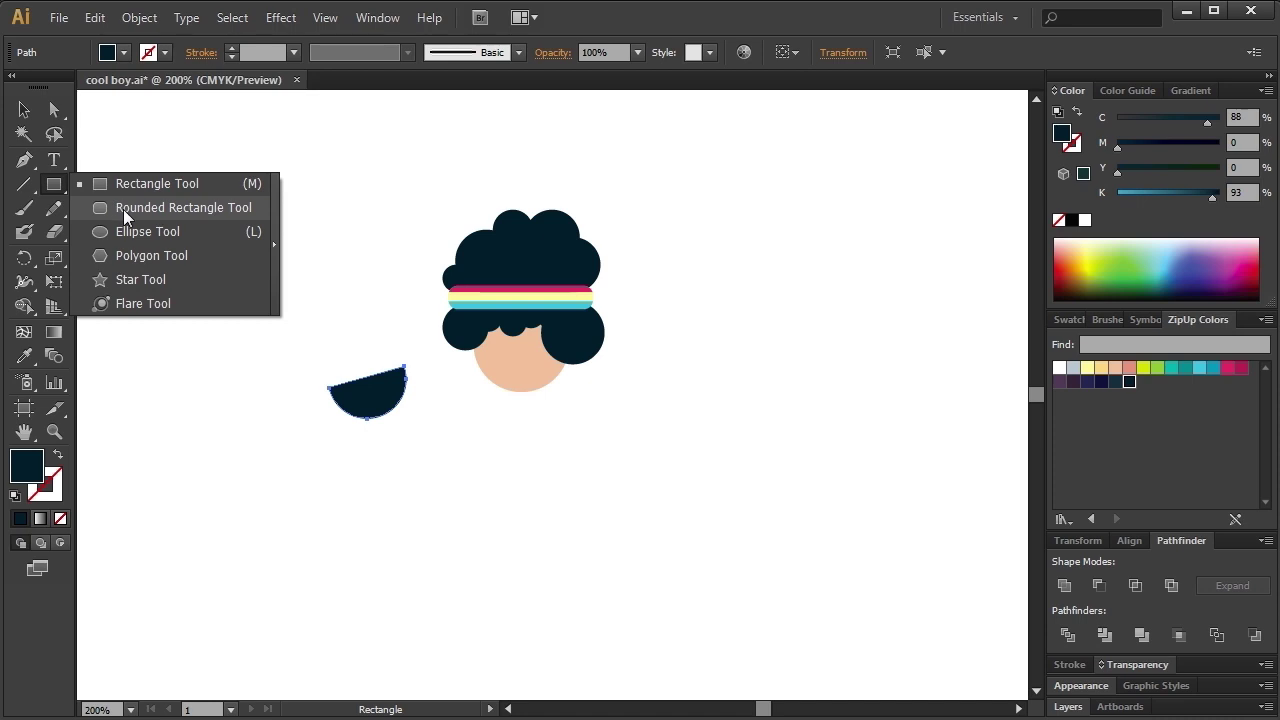
Divide the mouth with a second navy circle, ungroup, and delete the extra lower piece.
drag(61, 183, 392, 434)
click(24, 109)
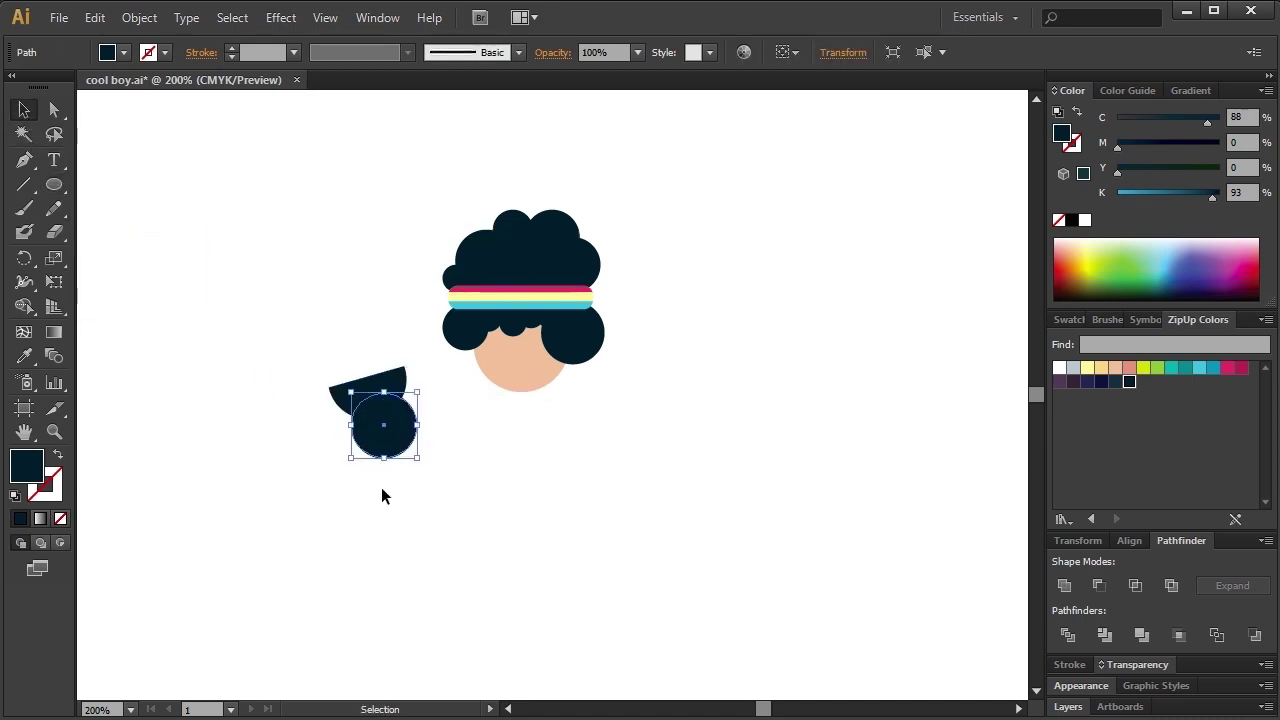
drag(381, 487, 328, 368)
click(1067, 635)
right_click(384, 440)
click(475, 556)
click(380, 440)
key(Delete)
Colour the tongue crimson and scale the mouth down onto the face.
click(375, 417)
click(1227, 368)
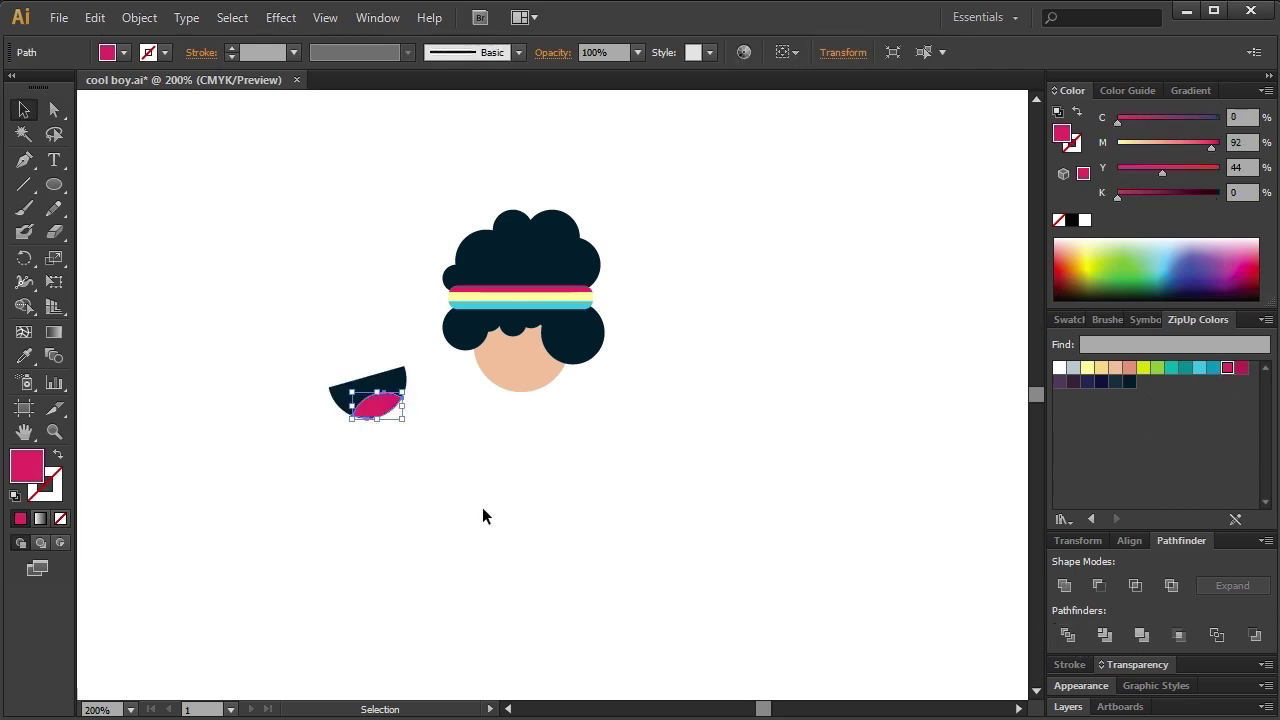
drag(338, 393, 363, 497)
click(400, 372)
mouse_move(406, 367)
mouse_down()
mouse_move(368, 392)
mouse_move(541, 348)
mouse_up()
click(593, 512)
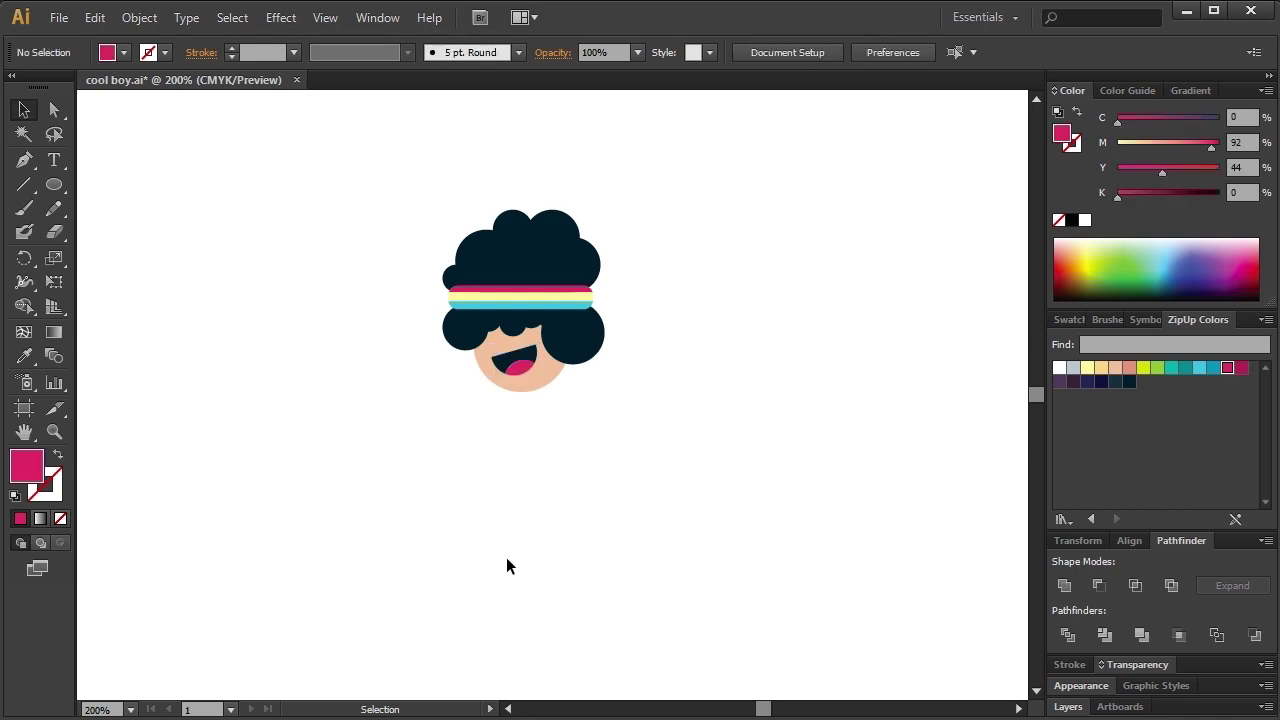
drag(216, 290, 225, 299)
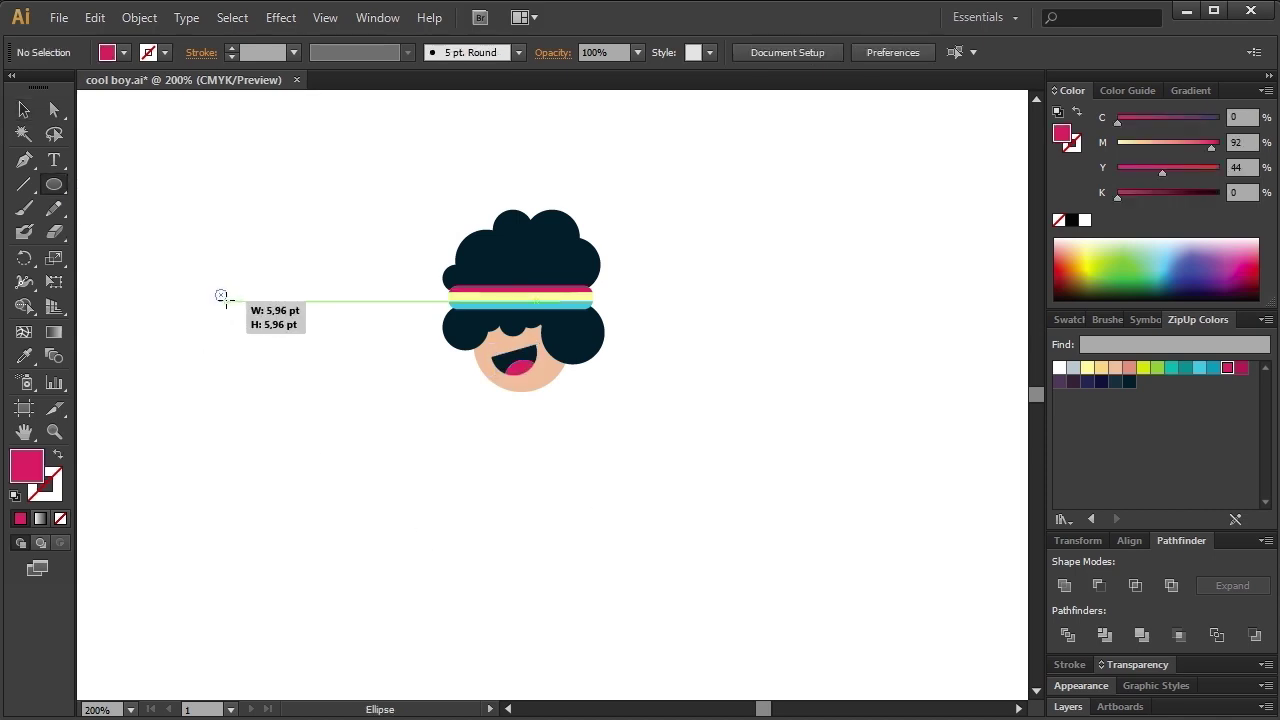
Fill the small circle salmon, duplicate it to the right, and group both dots.
click(1115, 368)
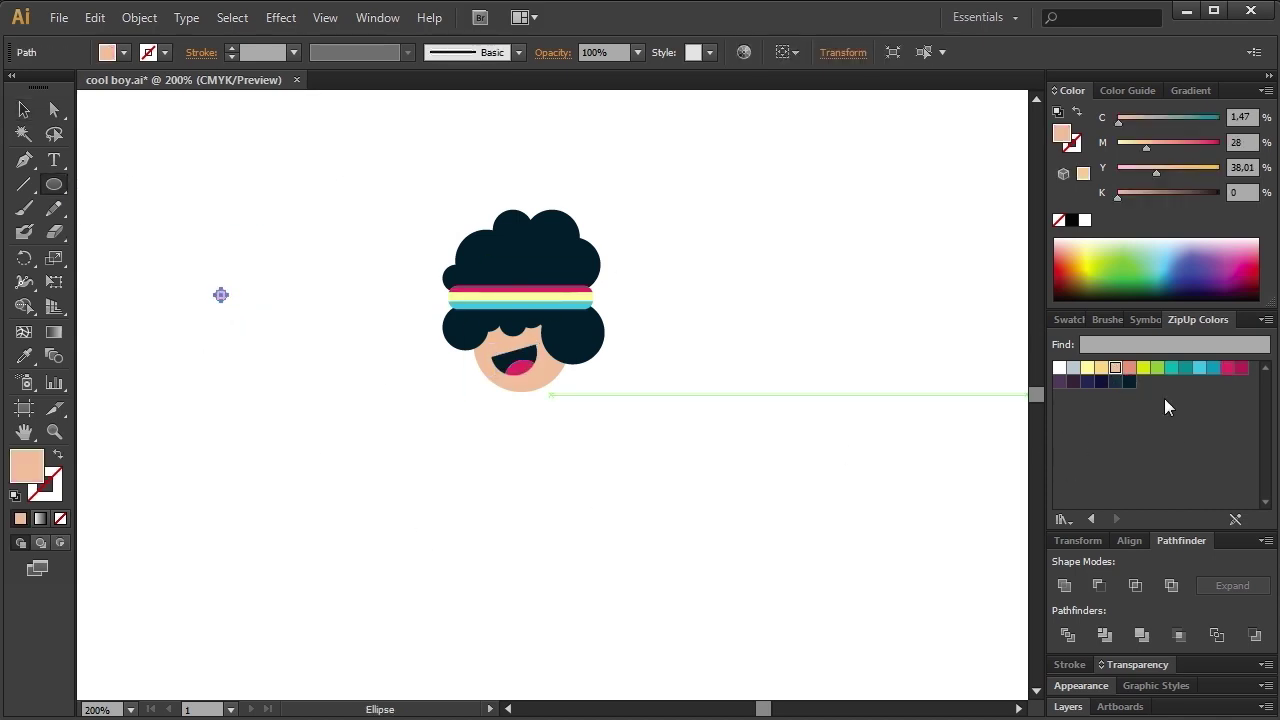
click(1129, 367)
click(47, 116)
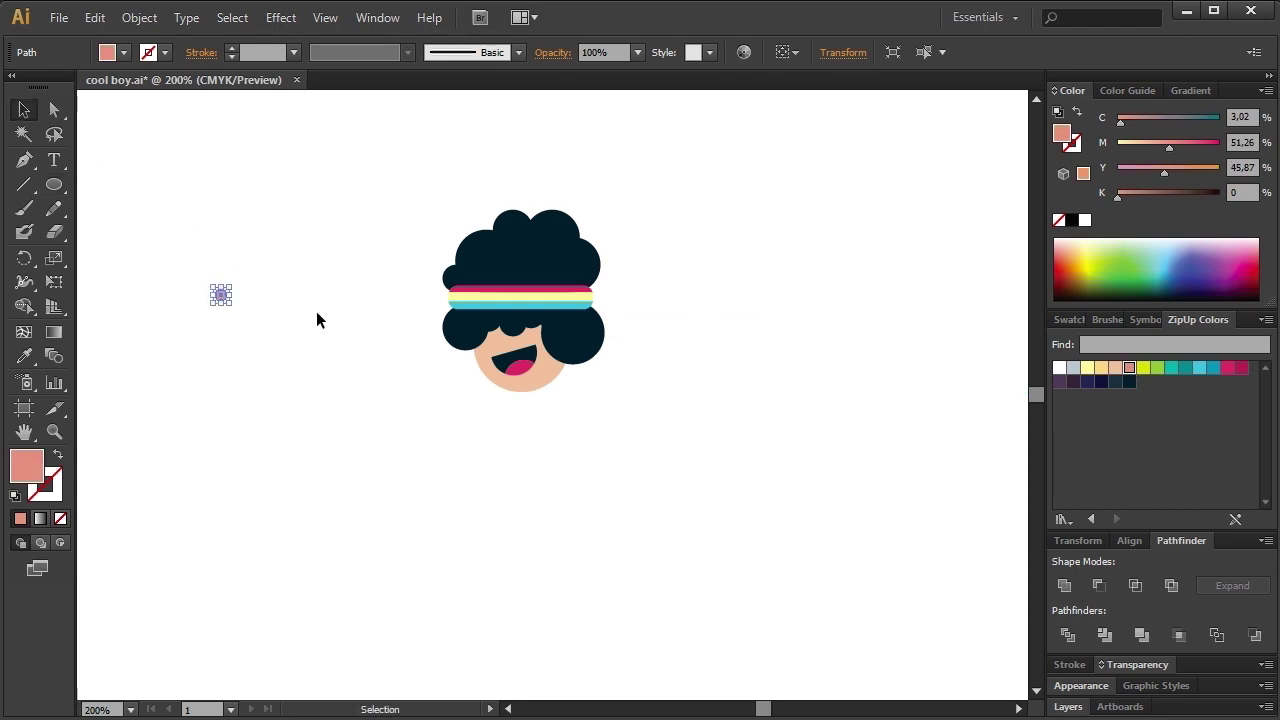
key(alt+Right)
key(Right)
key(Right)
key(Right)
key(Left)
key(Left)
drag(270, 273, 194, 326)
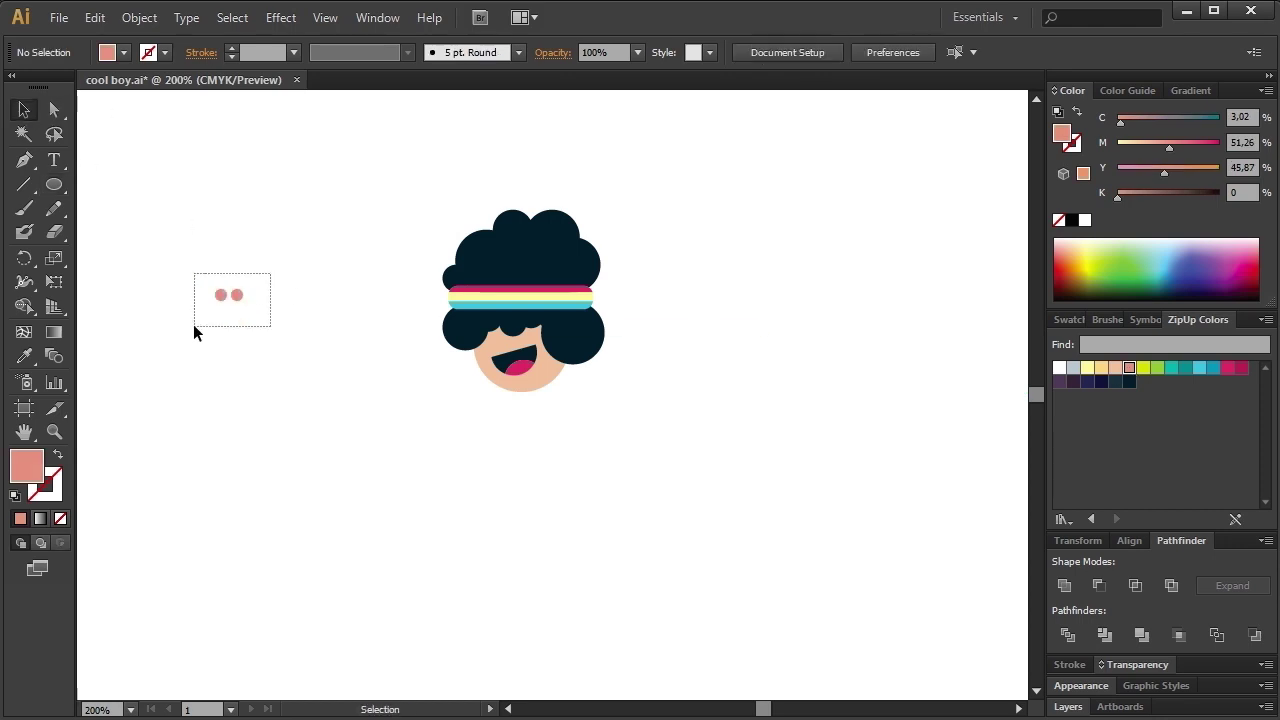
key(ctrl+g)
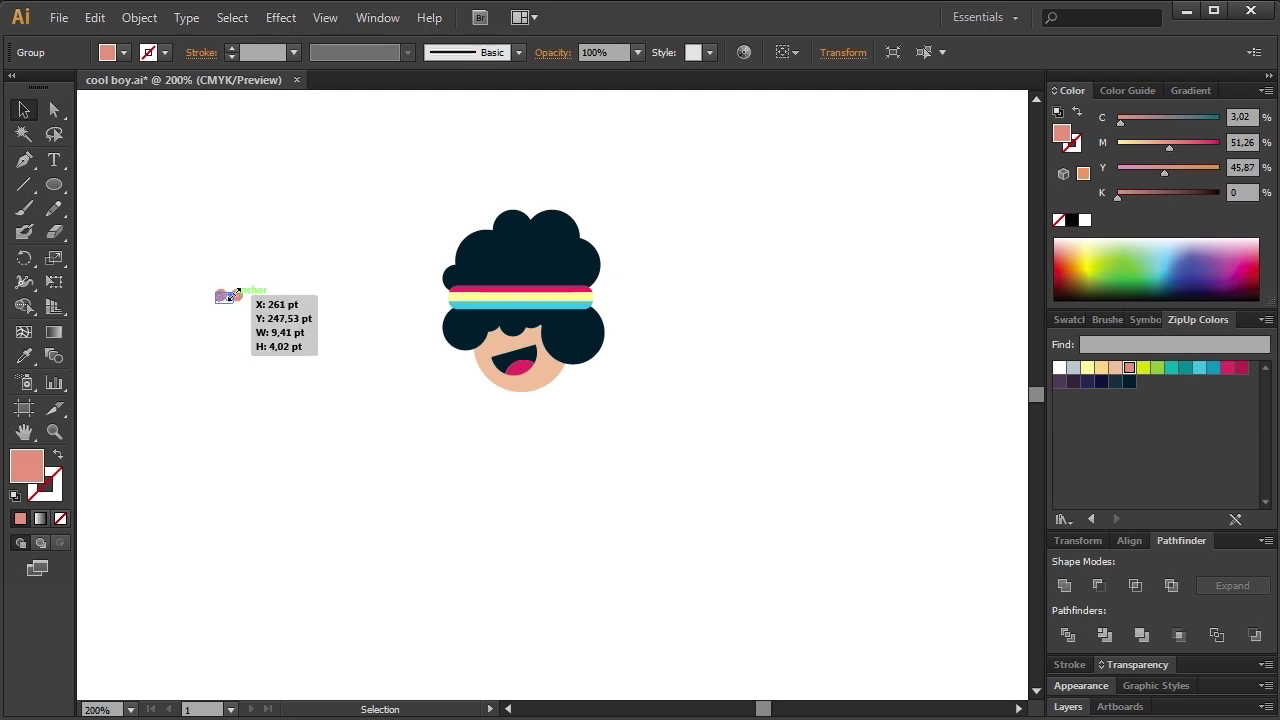
Move the grouped salmon dots onto the face just below the headband.
click(283, 340)
mouse_move(231, 297)
mouse_down()
mouse_move(517, 348)
mouse_move(514, 358)
mouse_up()
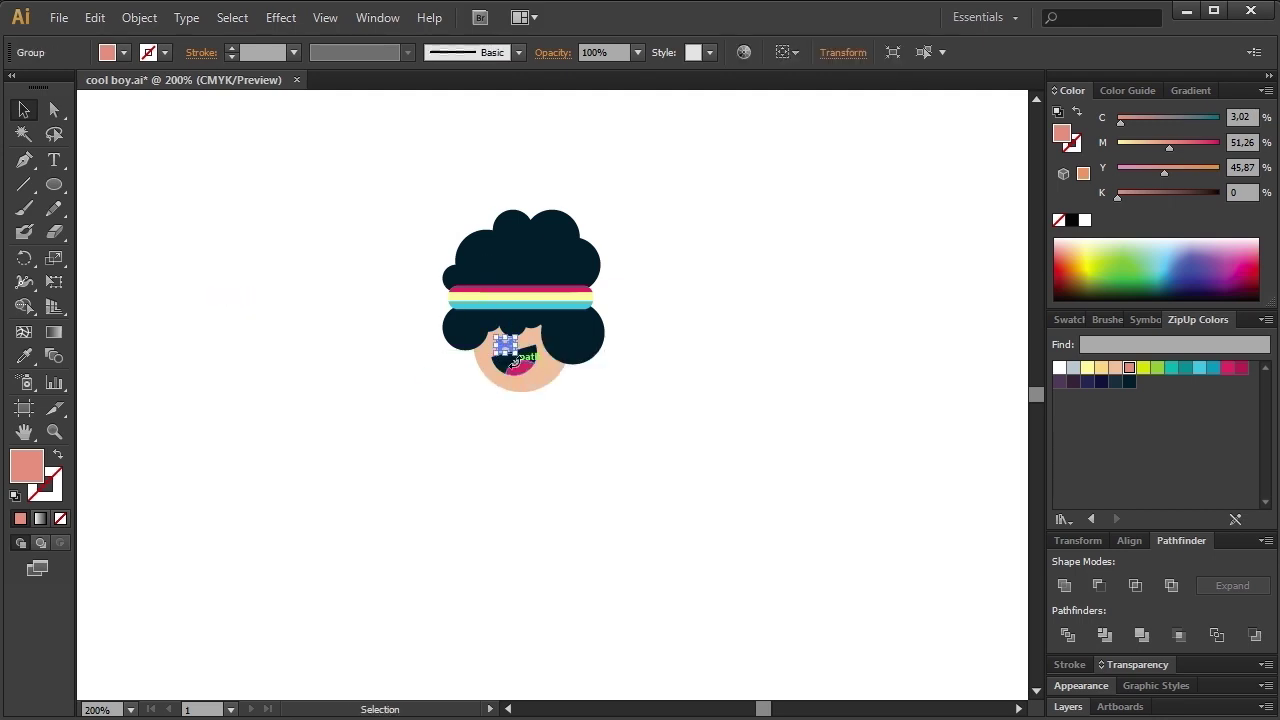
click(469, 431)
drag(510, 348, 508, 346)
click(614, 503)
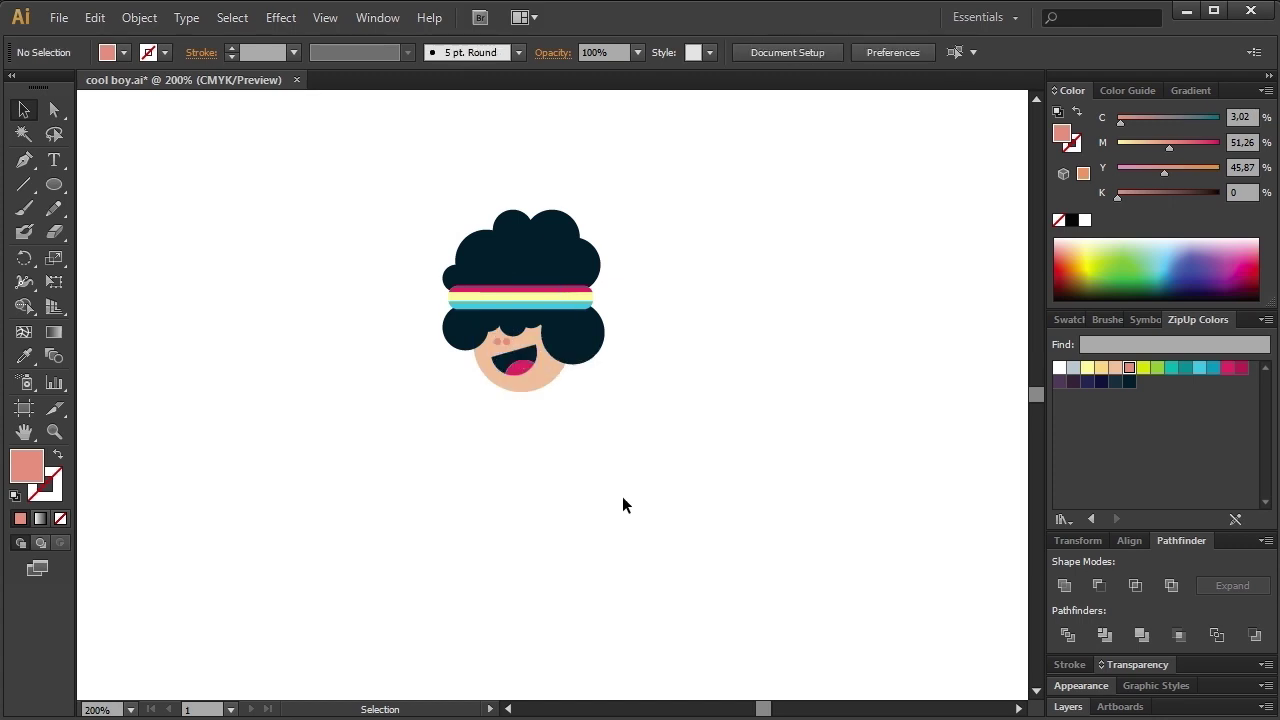
Draw a tall salmon rounded rectangle and move it under the face as a neck.
click(508, 362)
click(460, 389)
mouse_move(58, 192)
mouse_down()
mouse_move(150, 209)
mouse_move(214, 309)
mouse_up()
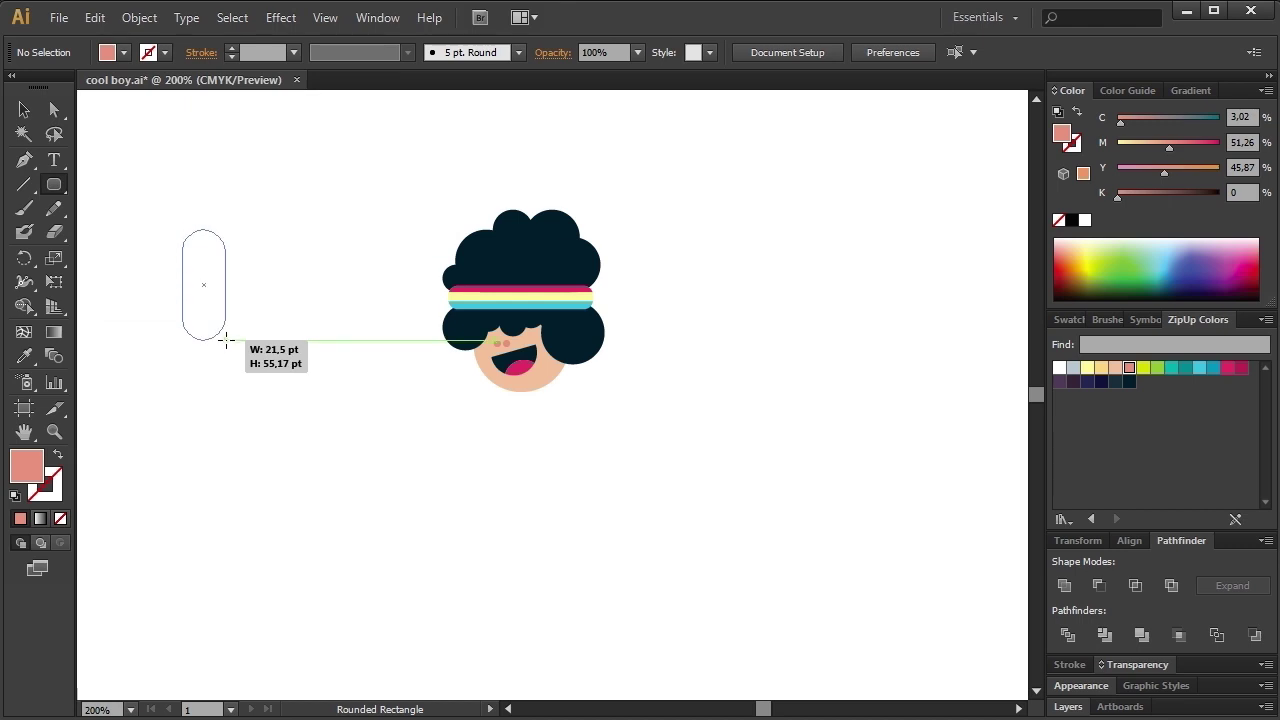
click(23, 110)
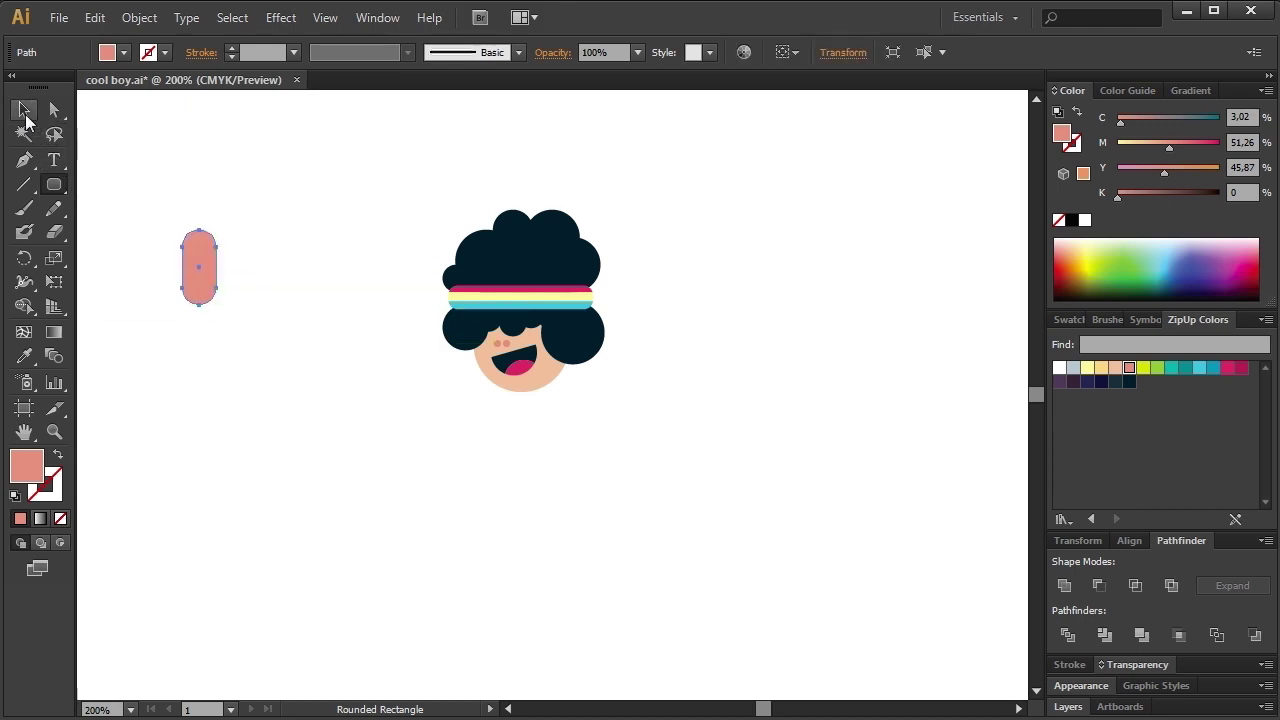
mouse_move(199, 294)
mouse_down()
mouse_move(482, 428)
mouse_move(529, 401)
mouse_up()
Send the neck to the back so it tucks behind the chin.
right_click(529, 401)
click(603, 686)
click(791, 650)
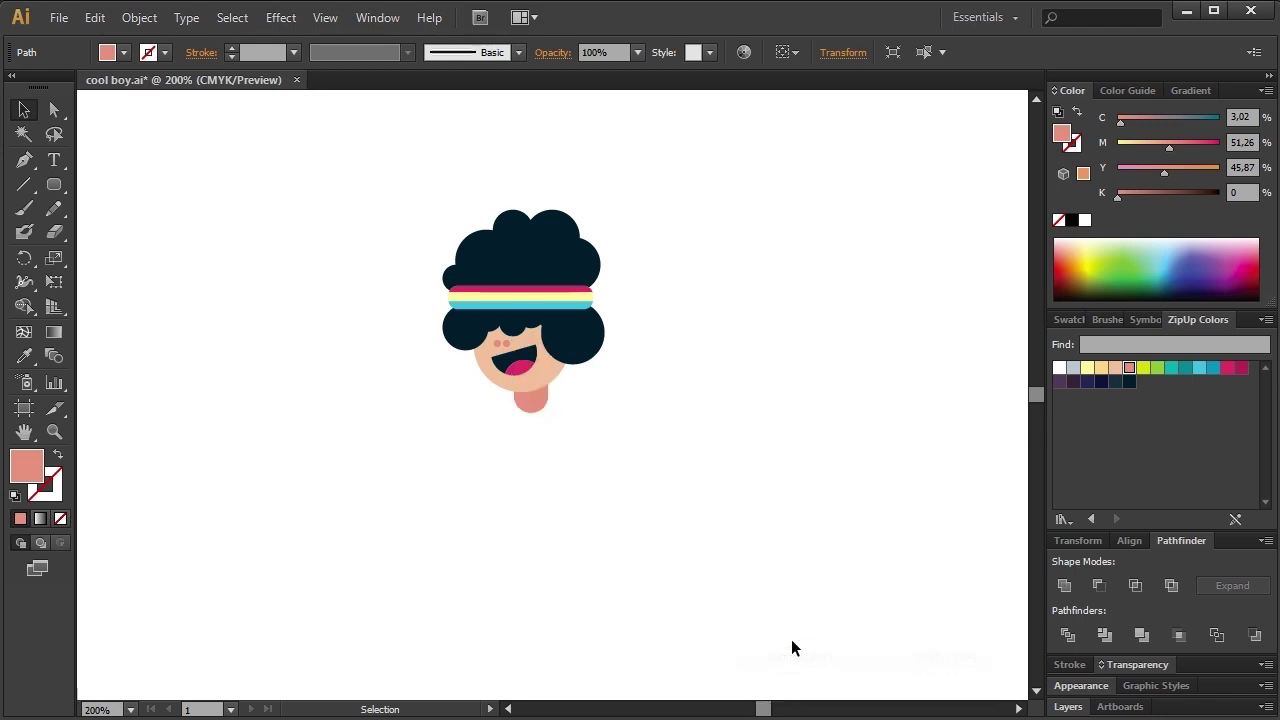
click(691, 381)
drag(466, 400, 455, 410)
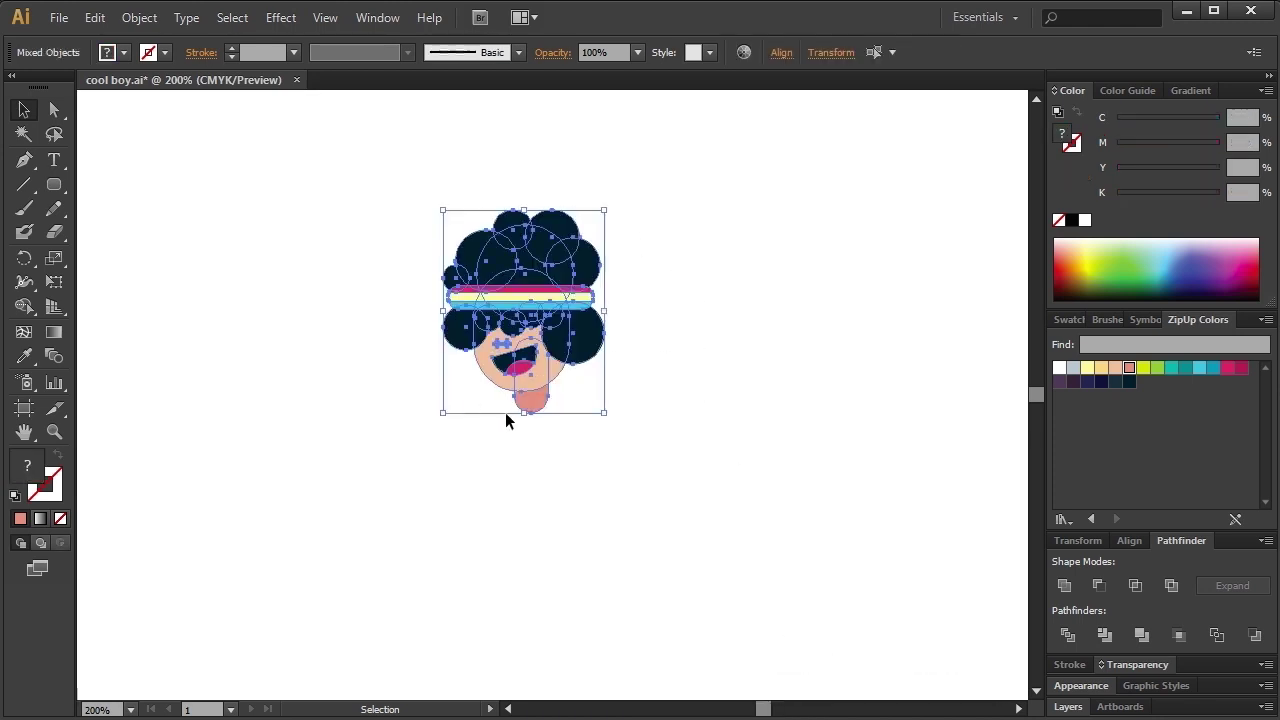
click(471, 443)
click(56, 184)
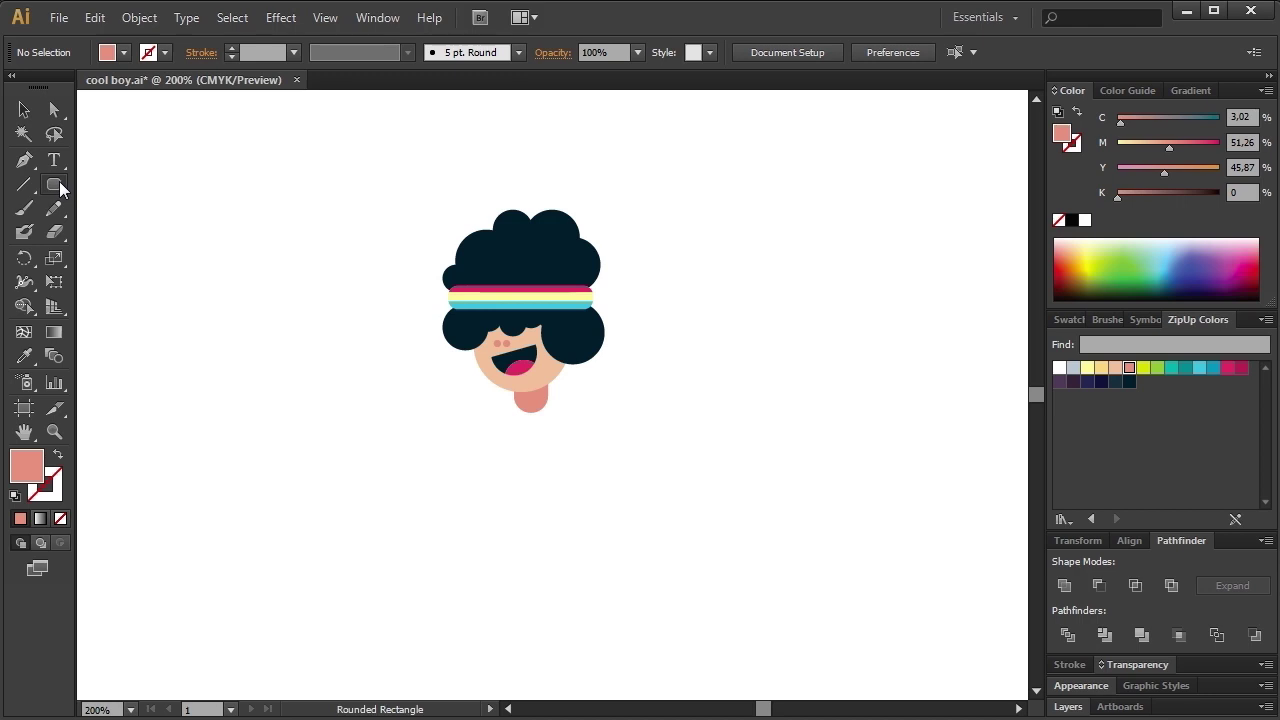
Draw a rounded rectangle for the boy's body.
click(150, 207)
mouse_move(210, 237)
mouse_down()
mouse_move(316, 395)
mouse_move(286, 381)
mouse_up()
key(ctrl+z)
click(54, 184)
click(112, 208)
mouse_move(243, 250)
mouse_down()
mouse_move(286, 377)
mouse_move(286, 334)
mouse_move(335, 420)
mouse_move(322, 425)
mouse_up()
Shorten the body by raising its bottom anchors and fill it teal.
key(v)
click(55, 110)
drag(374, 502, 250, 370)
key(shift+Up)
key(shift+Up)
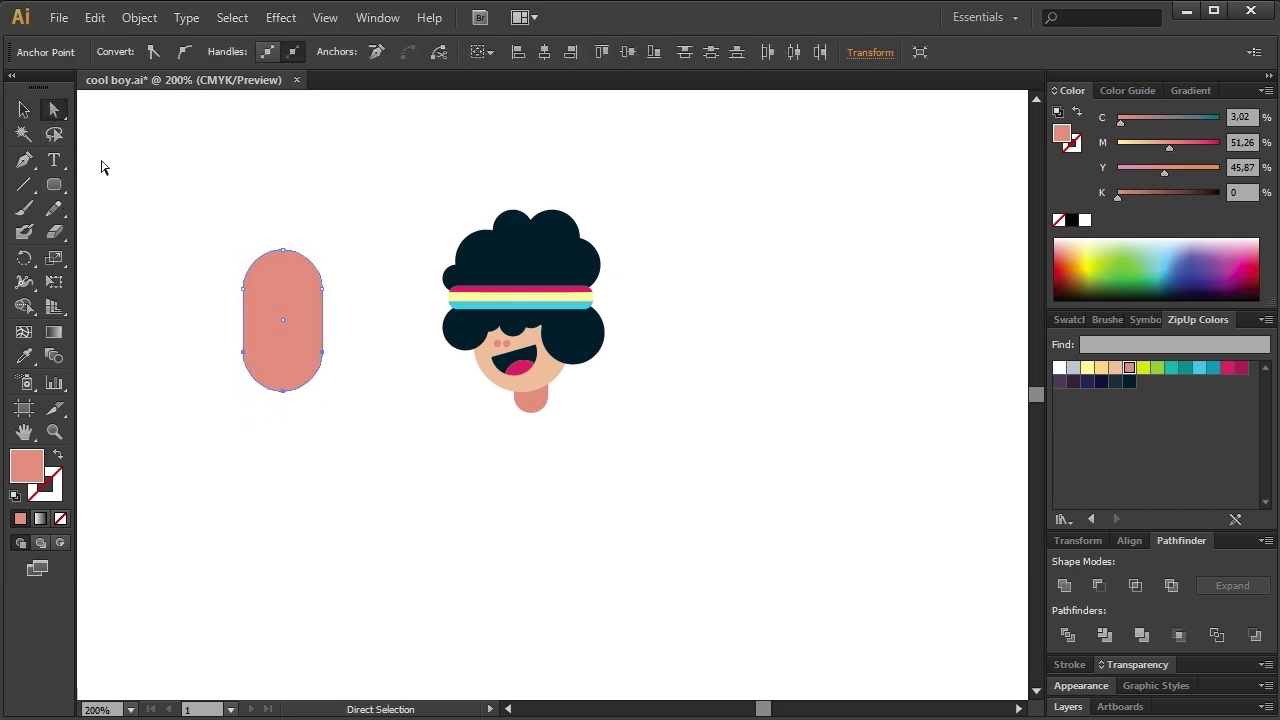
click(25, 110)
click(255, 235)
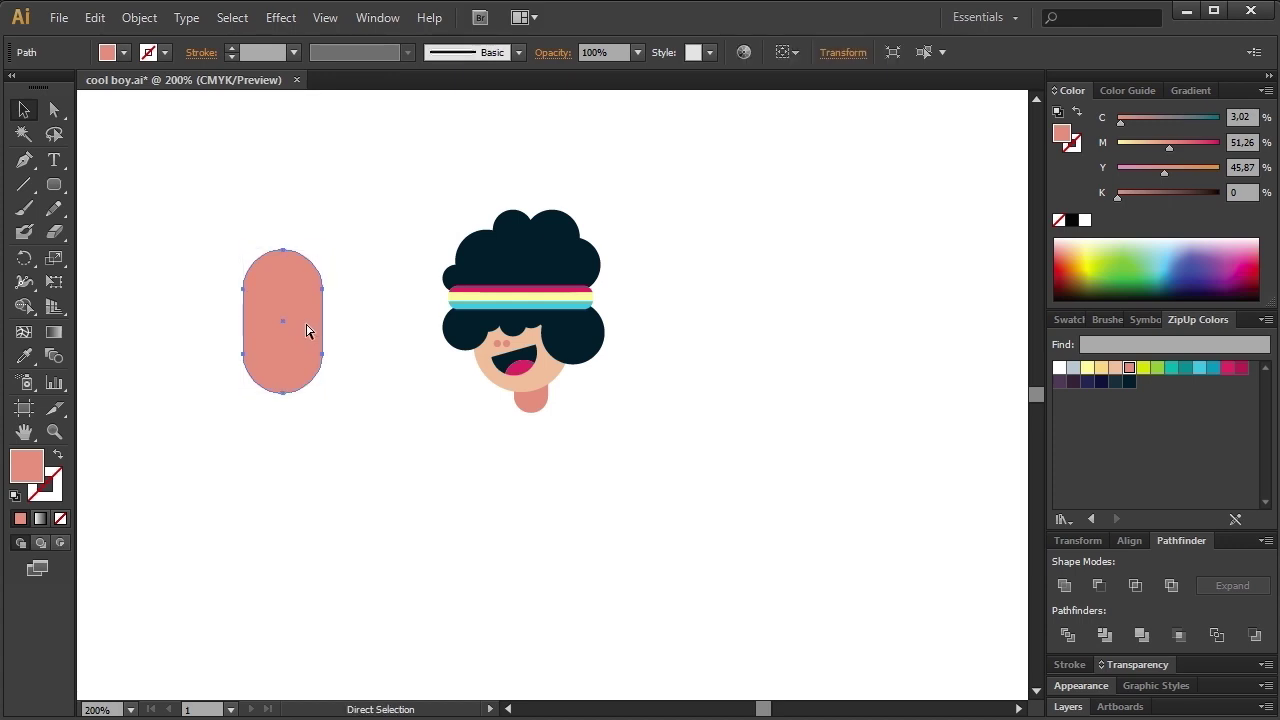
ctrl+click(306, 328)
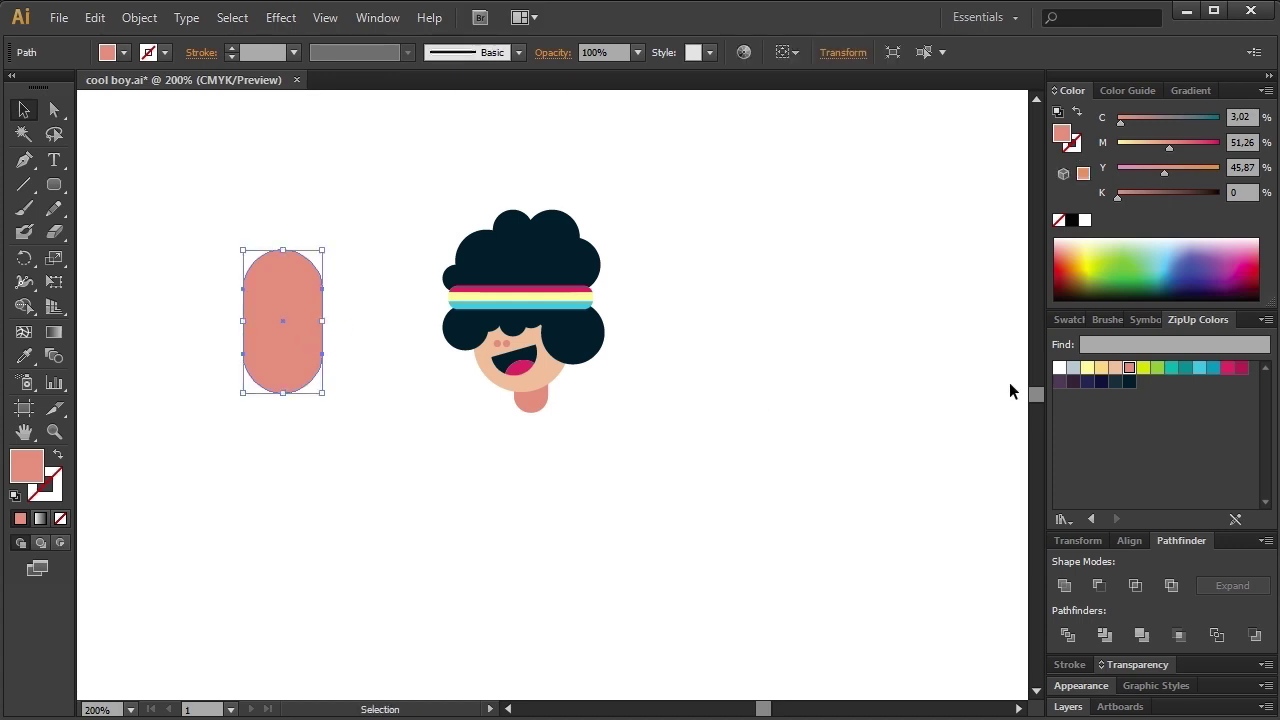
click(1168, 372)
Place a peach circle on the body's top and duplicate it to the right.
click(195, 460)
drag(54, 184, 115, 231)
drag(143, 189, 208, 255)
click(25, 110)
mouse_move(163, 214)
mouse_down()
mouse_move(281, 249)
mouse_move(309, 230)
mouse_up()
click(1115, 367)
key(Left)
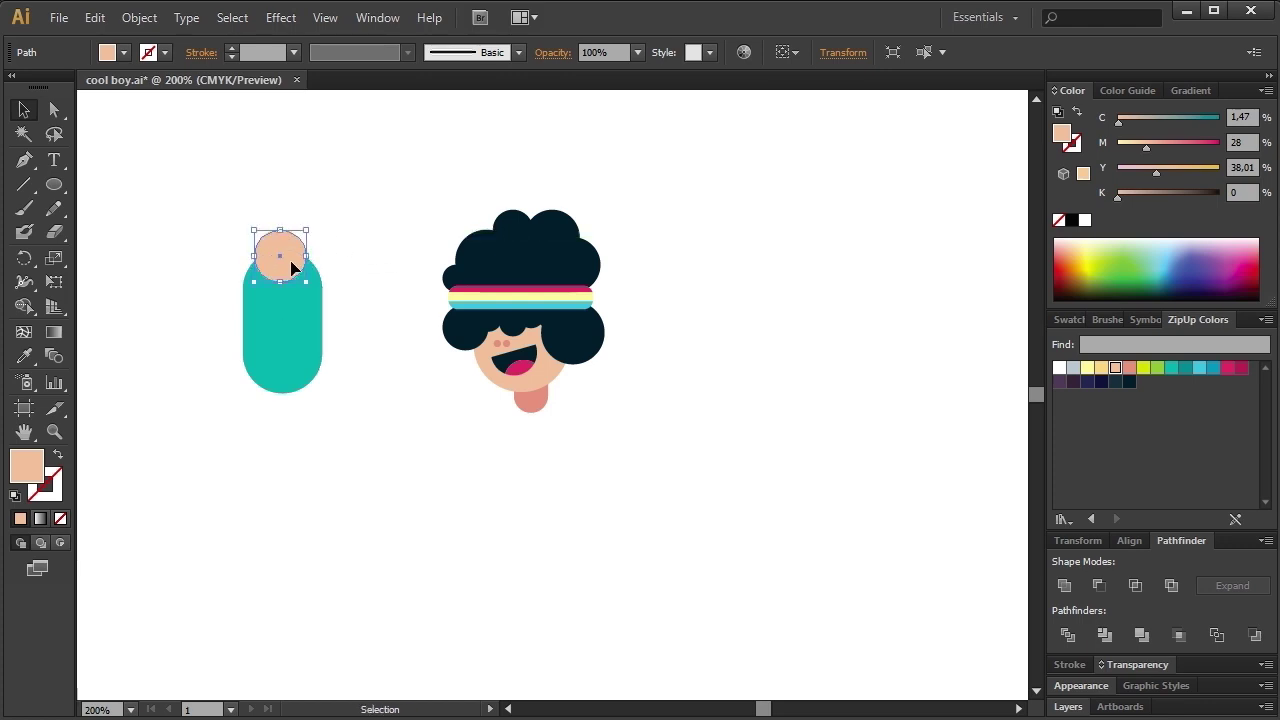
mouse_move(292, 268)
mouse_down()
mouse_move(348, 303)
mouse_move(236, 287)
mouse_up()
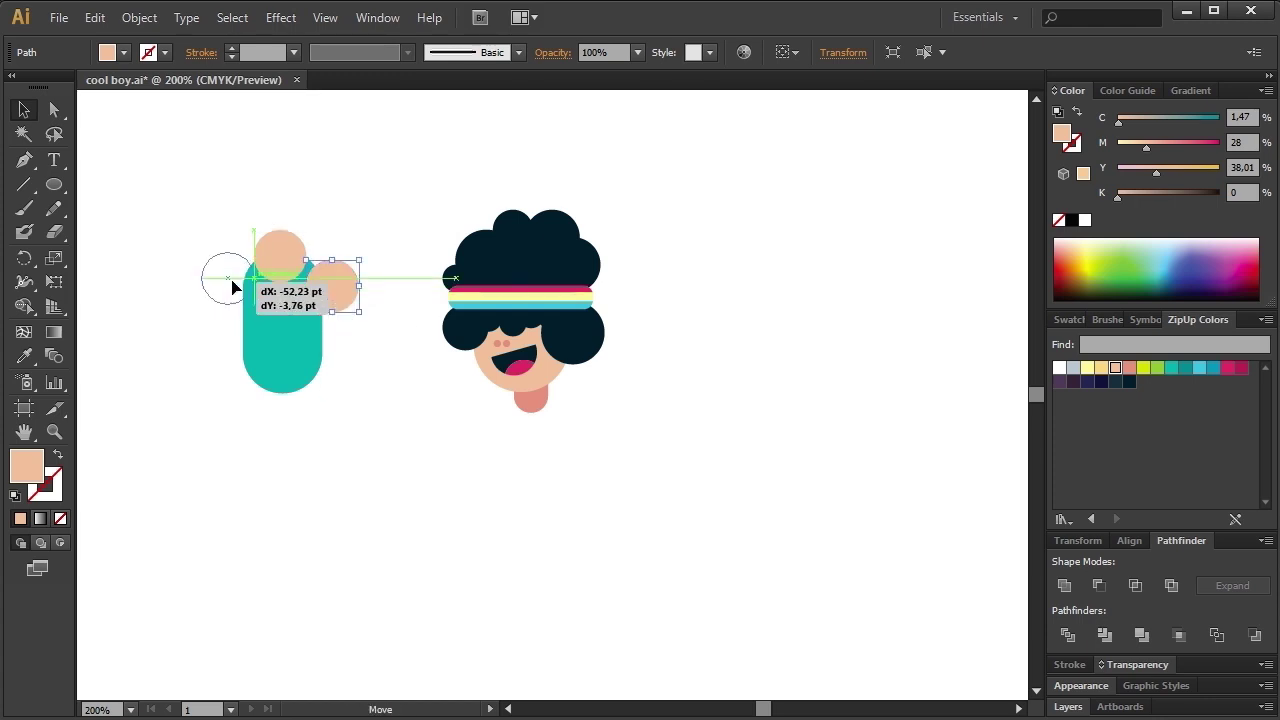
Reposition the left peach circle over the body's shoulder.
click(369, 420)
click(286, 278)
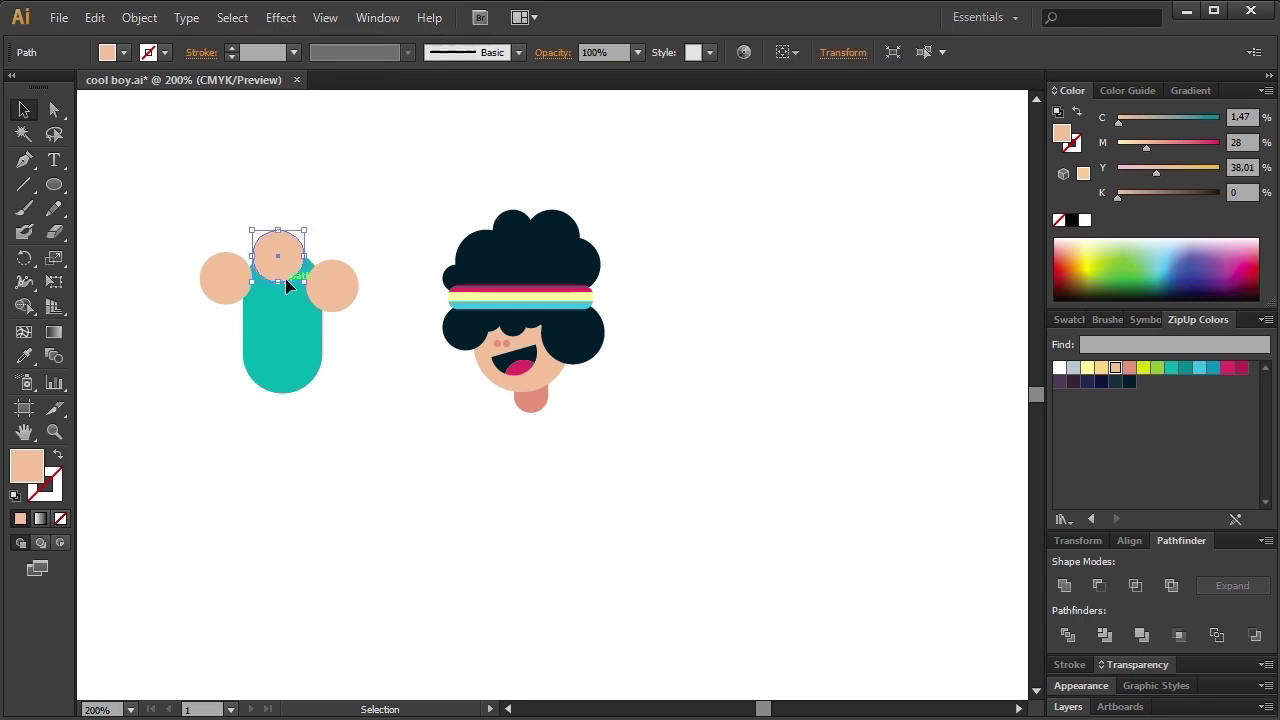
click(238, 290)
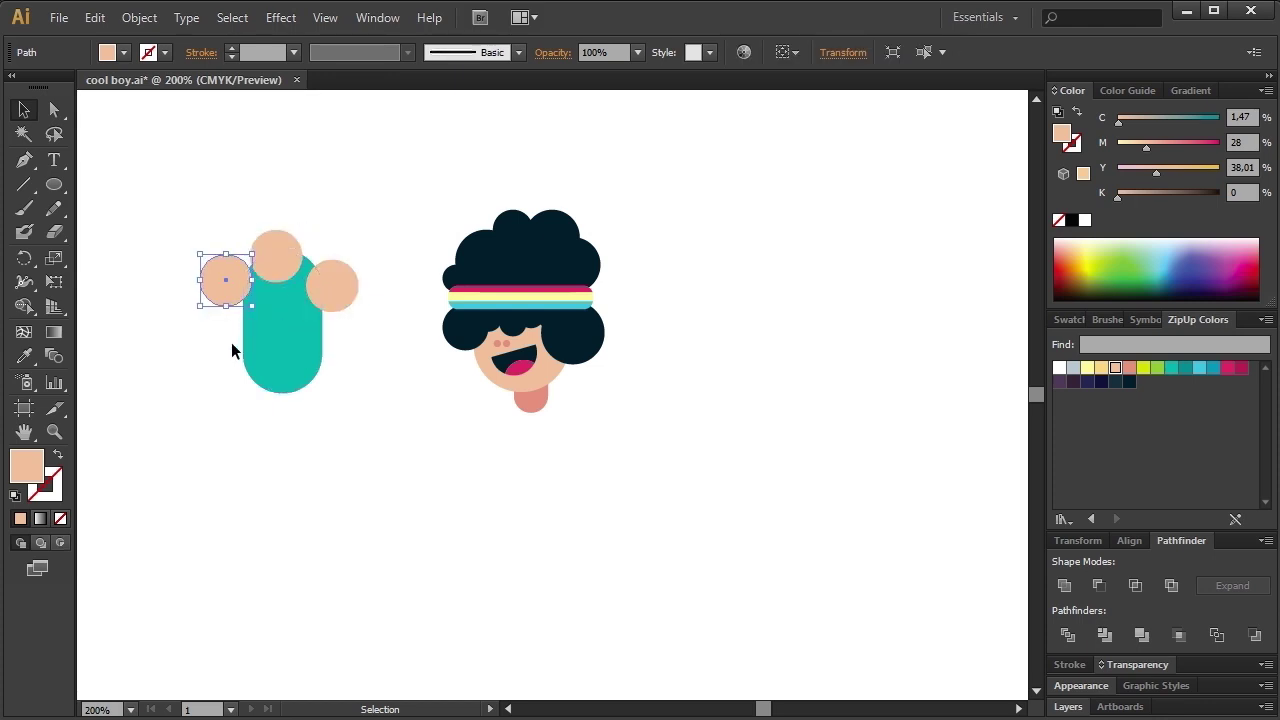
click(208, 373)
drag(236, 283, 283, 319)
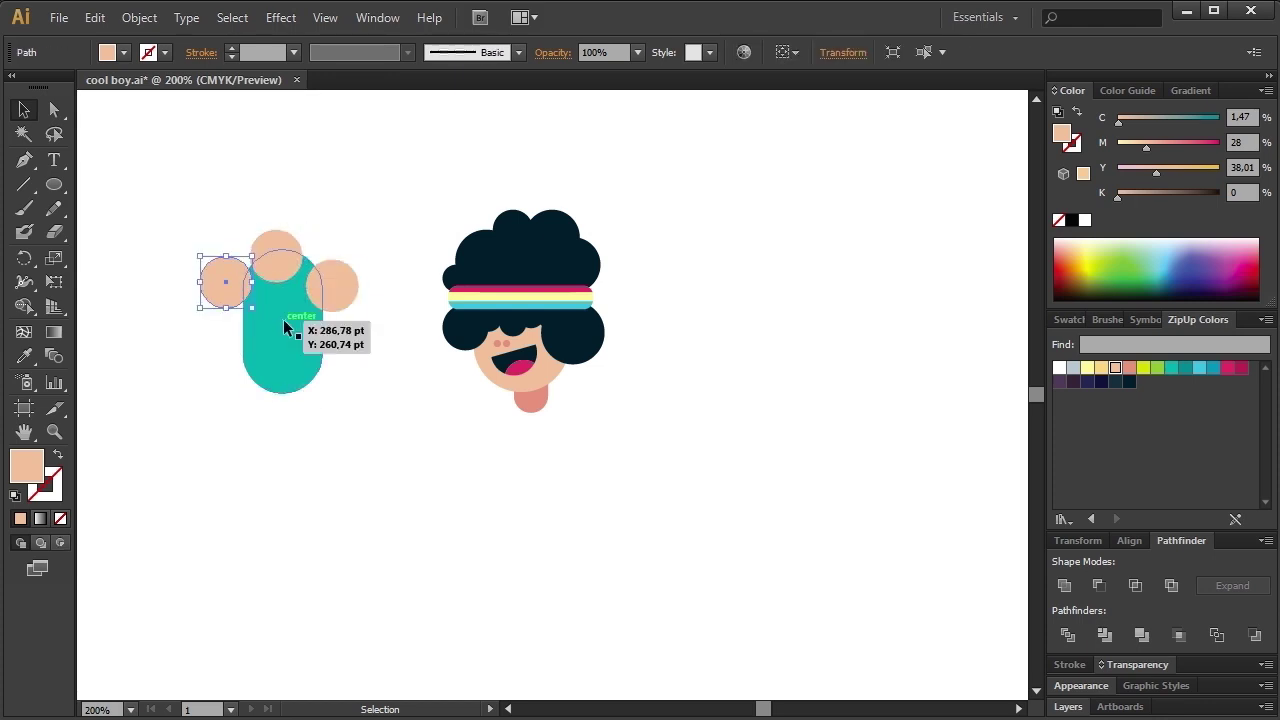
click(385, 387)
click(278, 258)
click(236, 318)
Ungroup the three peach circles and teal body, then clip them with Ctrl+7.
click(238, 291)
click(366, 332)
click(335, 290)
shift+click(286, 260)
shift+click(214, 270)
shift+click(296, 352)
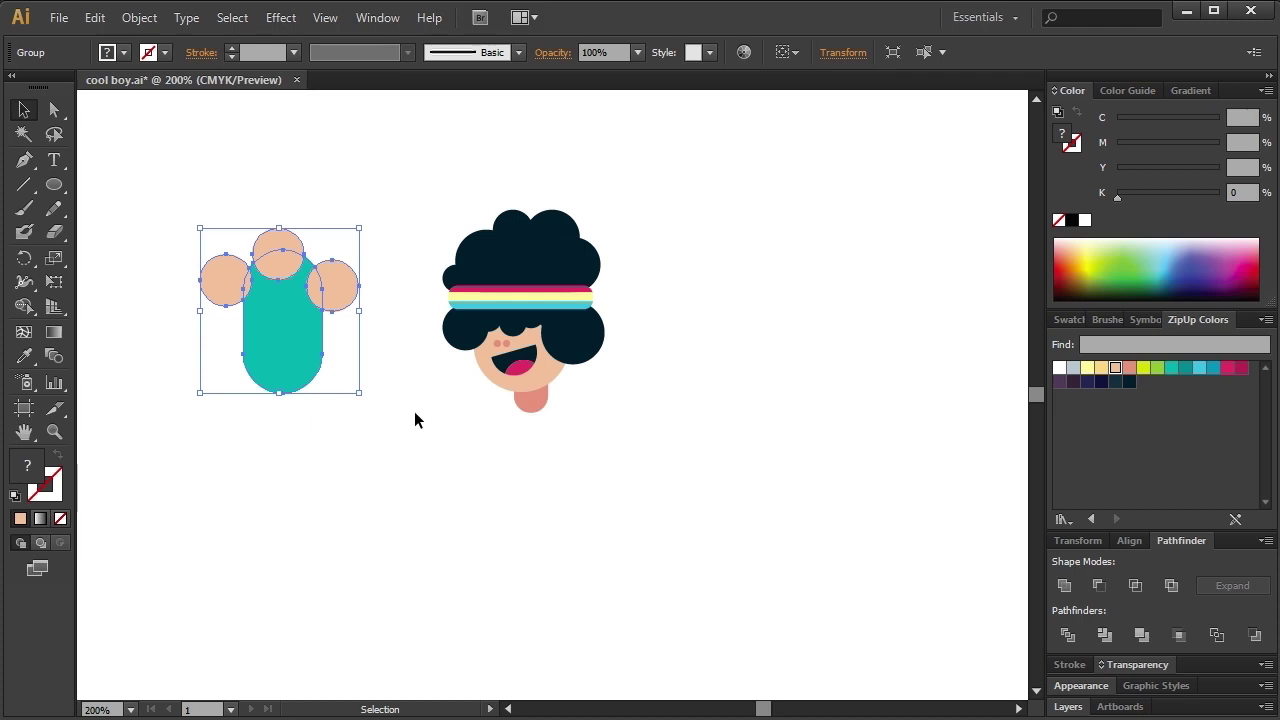
right_click(298, 338)
click(360, 451)
shift+click(310, 357)
key(ctrl+7)
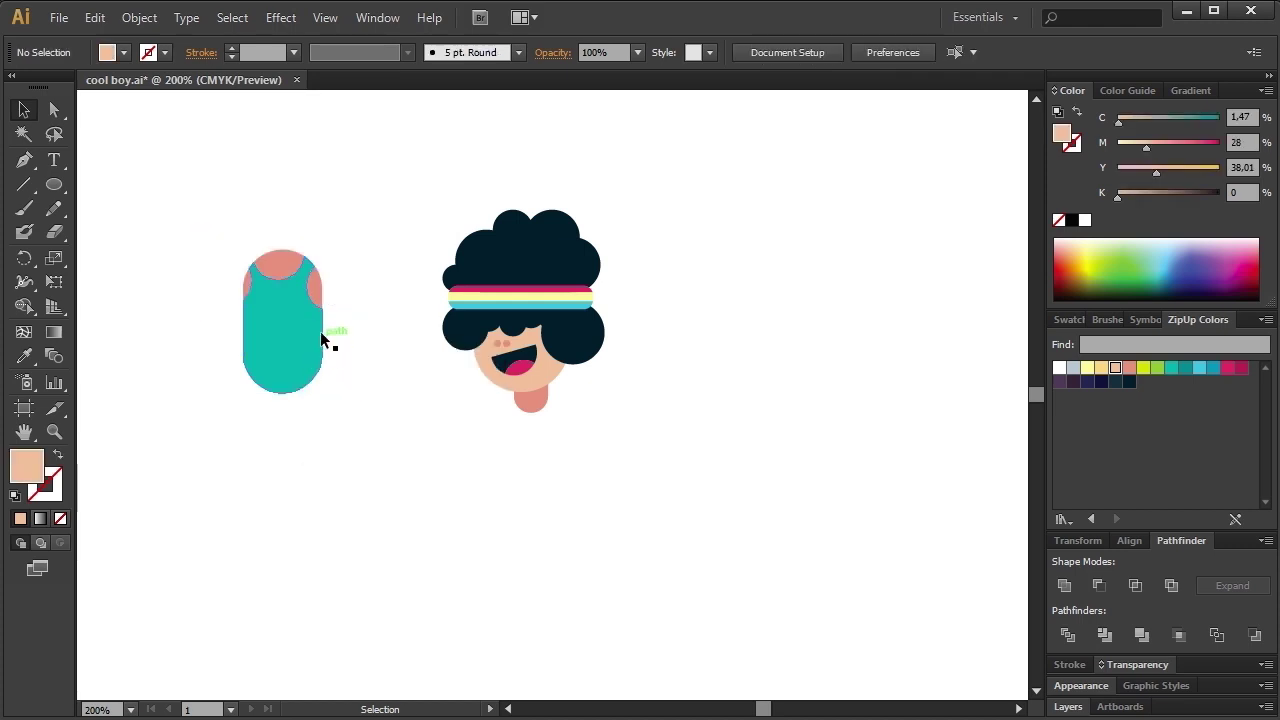
Scale the whole head down slightly and move it into place.
click(320, 289)
click(1115, 367)
drag(420, 194, 611, 442)
drag(606, 212, 600, 238)
drag(540, 300, 565, 272)
Move the teal body up under the head and send it behind.
click(349, 230)
drag(349, 230, 294, 422)
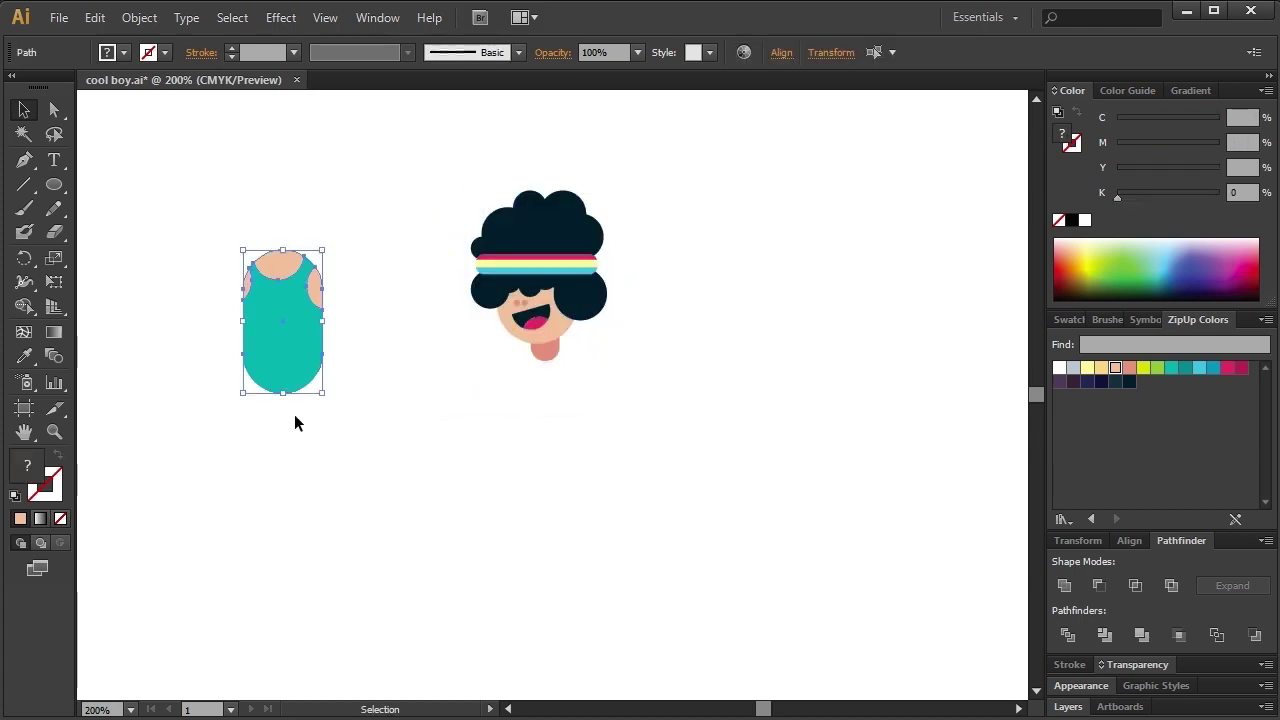
drag(308, 338, 575, 425)
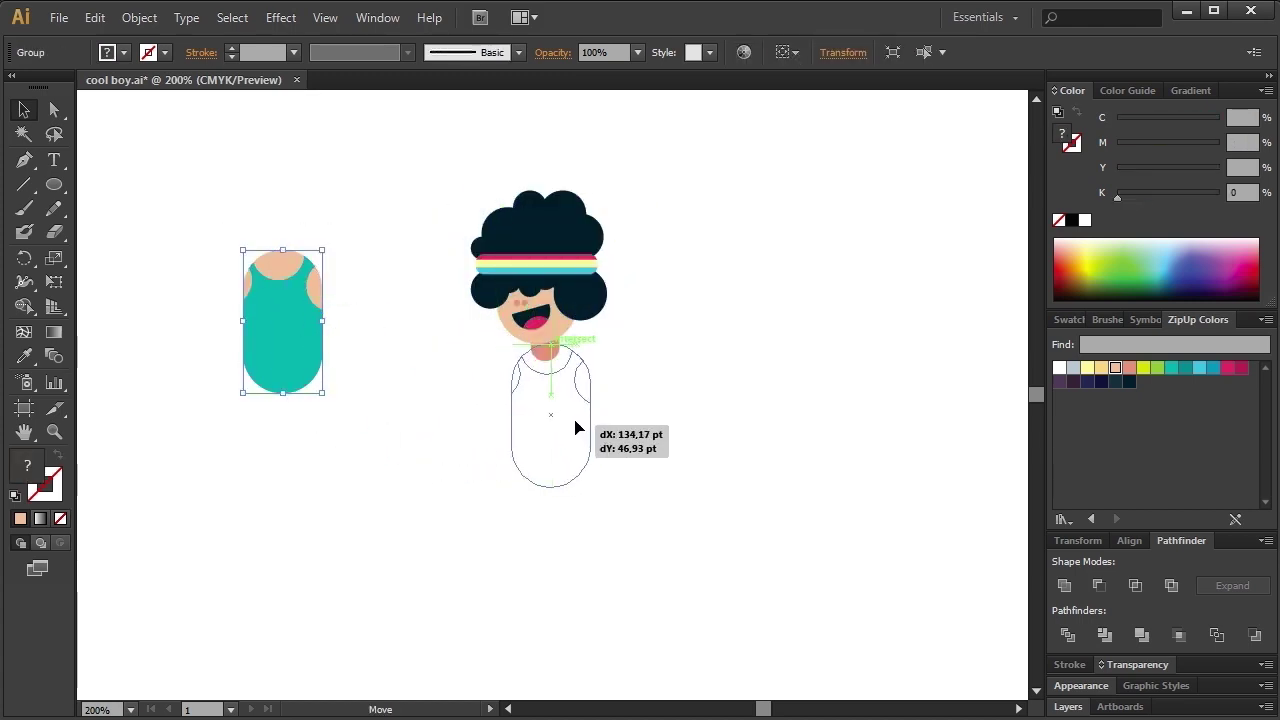
right_click(575, 425)
click(830, 648)
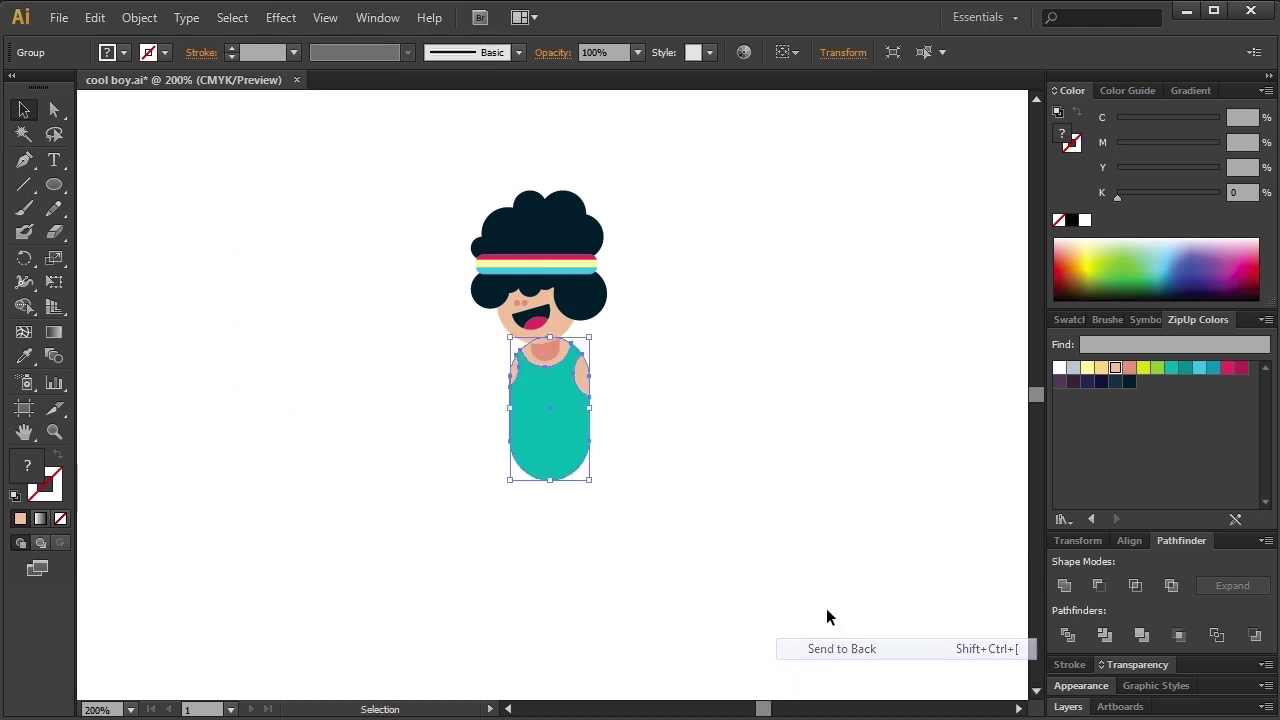
click(758, 608)
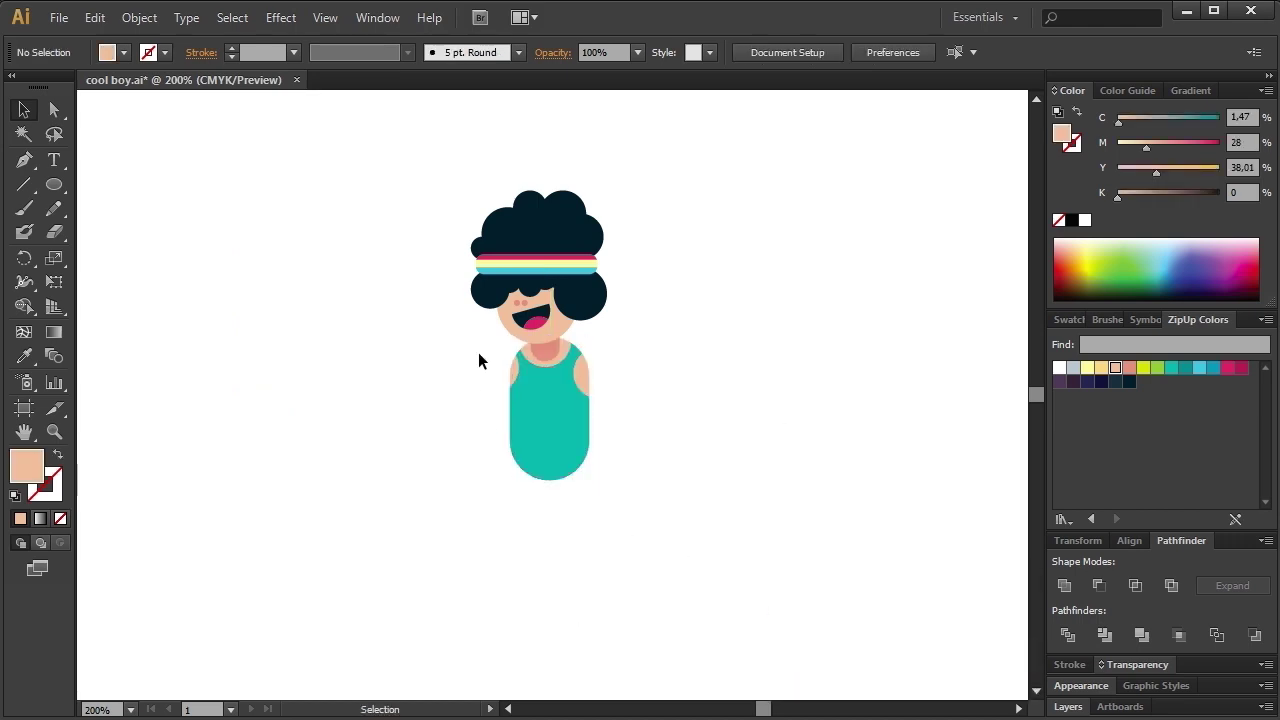
click(560, 412)
click(455, 425)
click(545, 470)
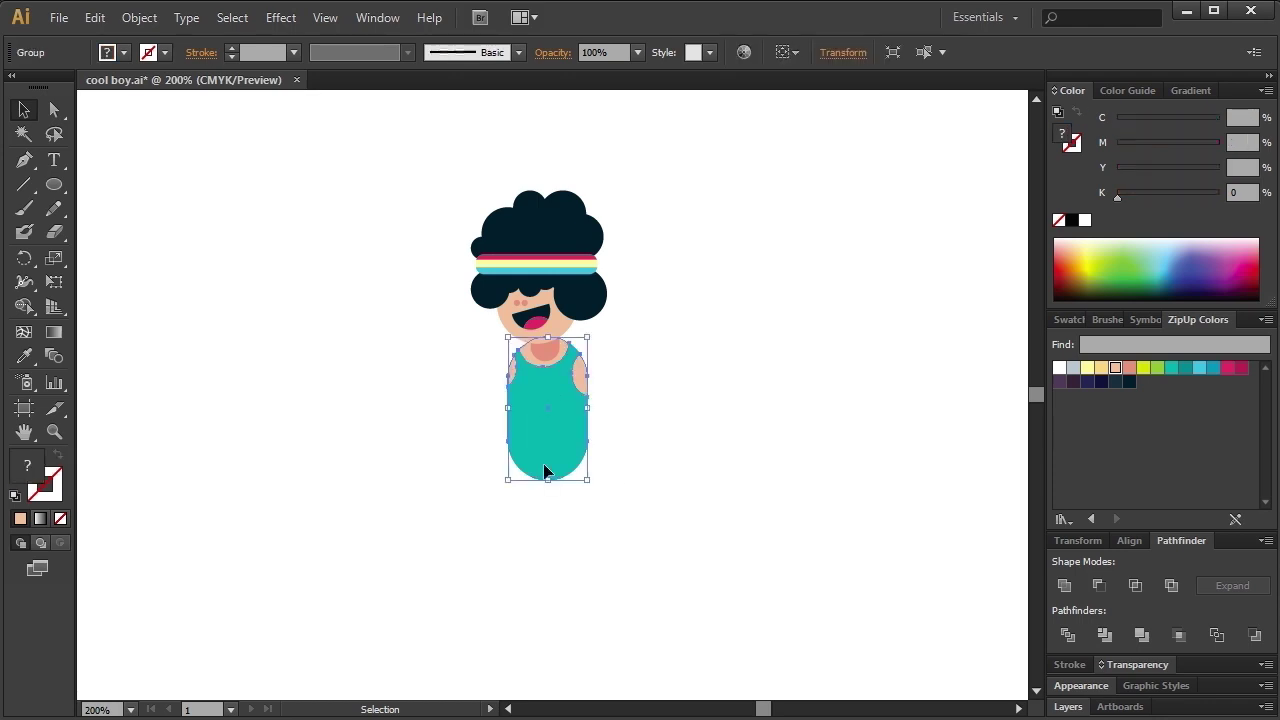
Draw two small rounded bars forming an L shape.
mouse_move(54, 184)
mouse_down()
mouse_move(170, 206)
mouse_move(208, 285)
mouse_up()
key(v)
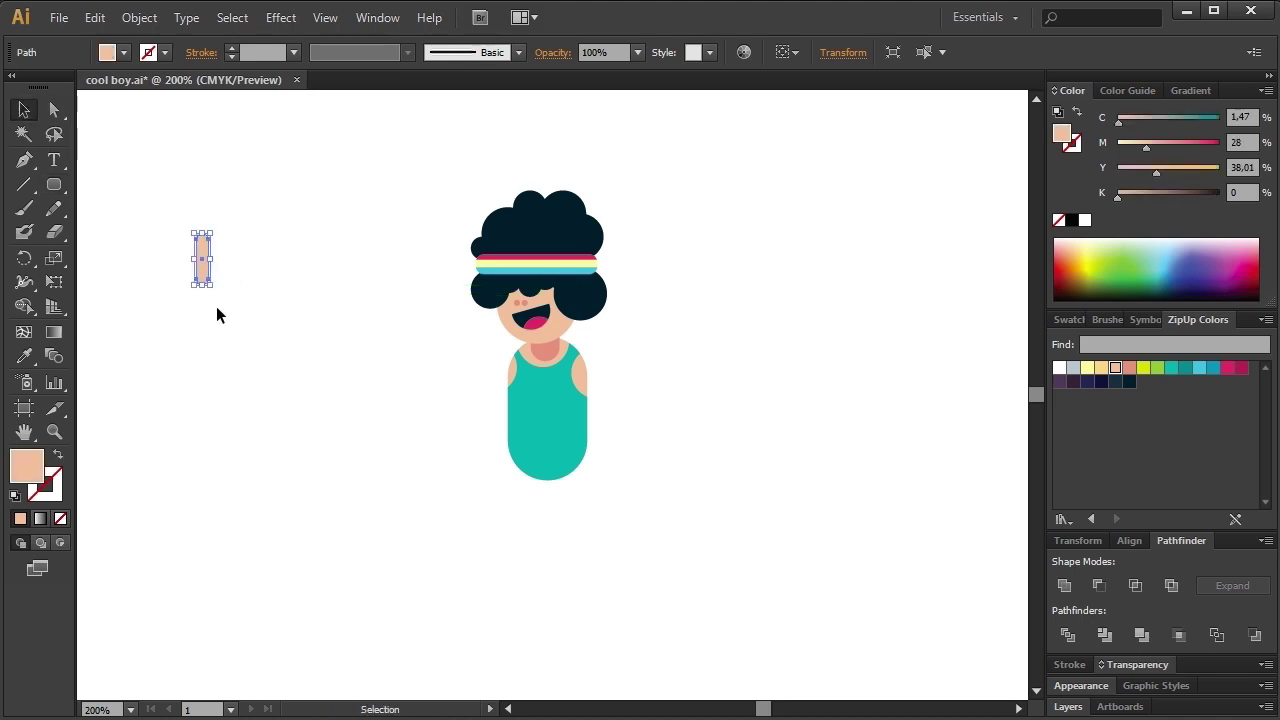
mouse_move(220, 225)
mouse_down()
mouse_move(257, 300)
mouse_move(240, 275)
mouse_move(245, 312)
mouse_up()
key(a)
click(35, 115)
mouse_move(279, 189)
mouse_down()
mouse_move(181, 315)
mouse_move(191, 302)
mouse_up()
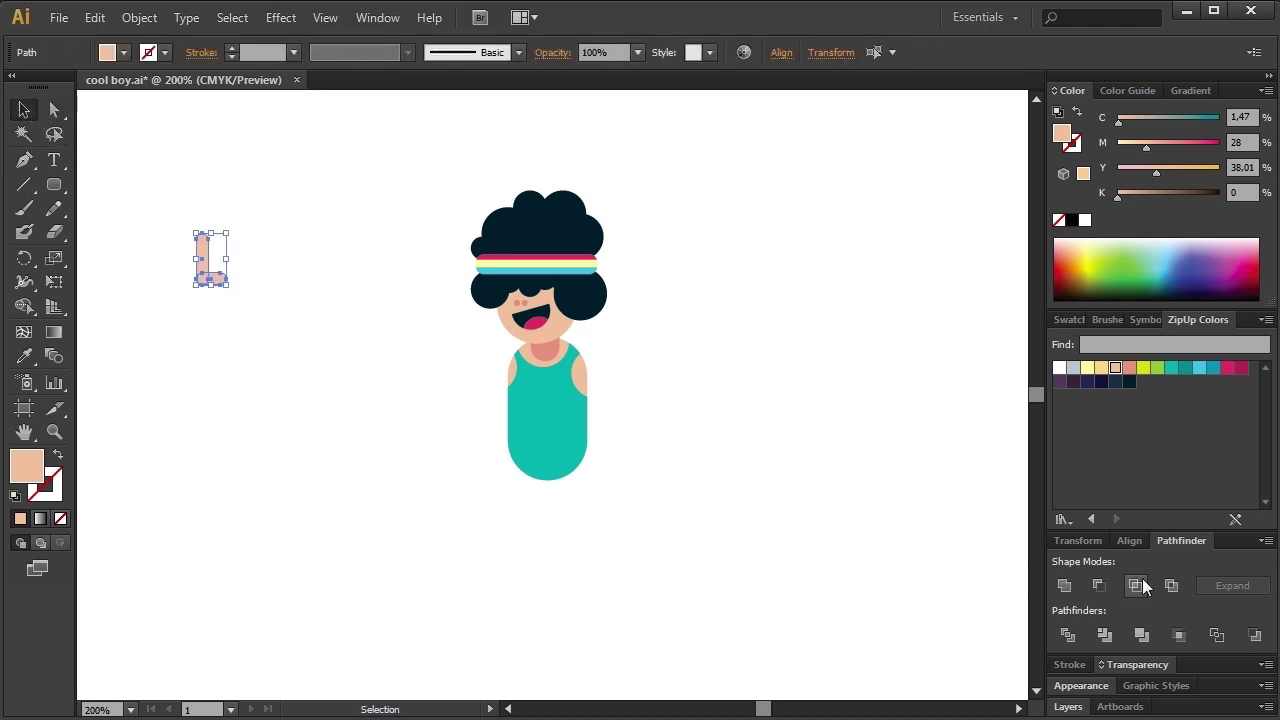
Unite the L, rotate it into a white chevron and place it on the torso.
click(1129, 540)
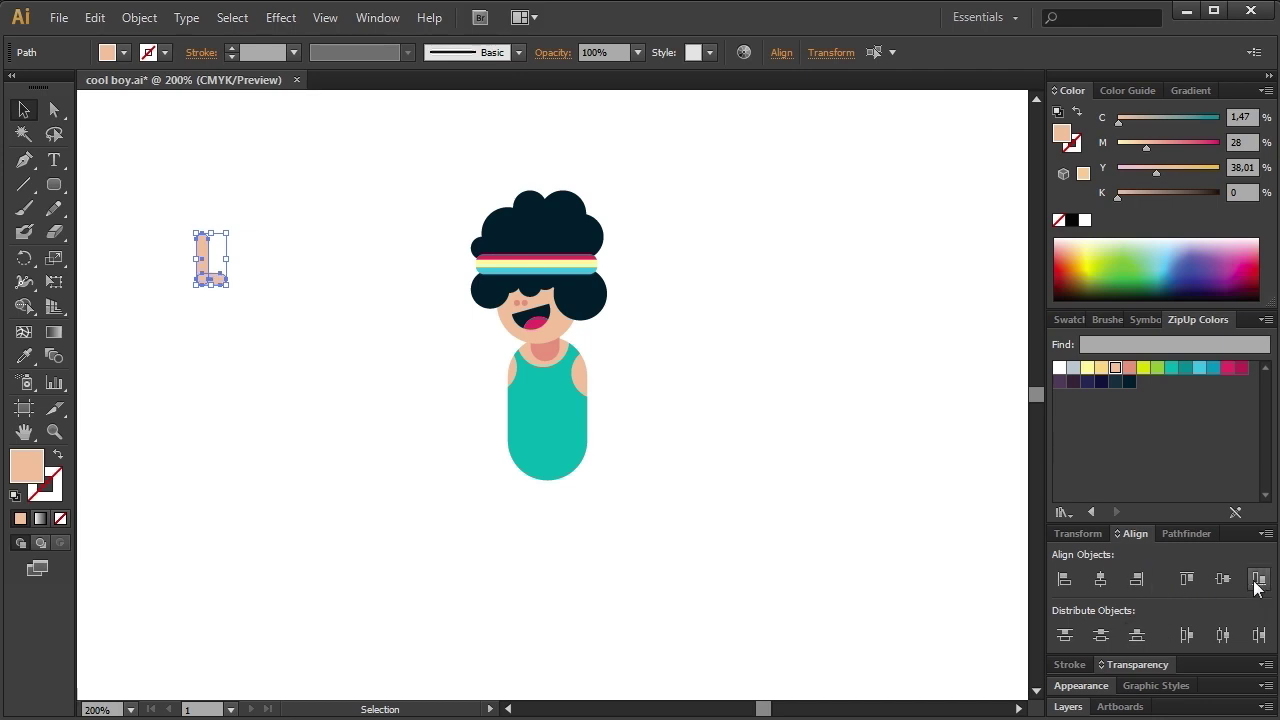
click(1186, 533)
click(302, 337)
mouse_move(188, 294)
mouse_down()
mouse_move(194, 326)
mouse_move(242, 272)
mouse_move(230, 269)
mouse_move(548, 421)
mouse_up()
click(1059, 367)
click(668, 488)
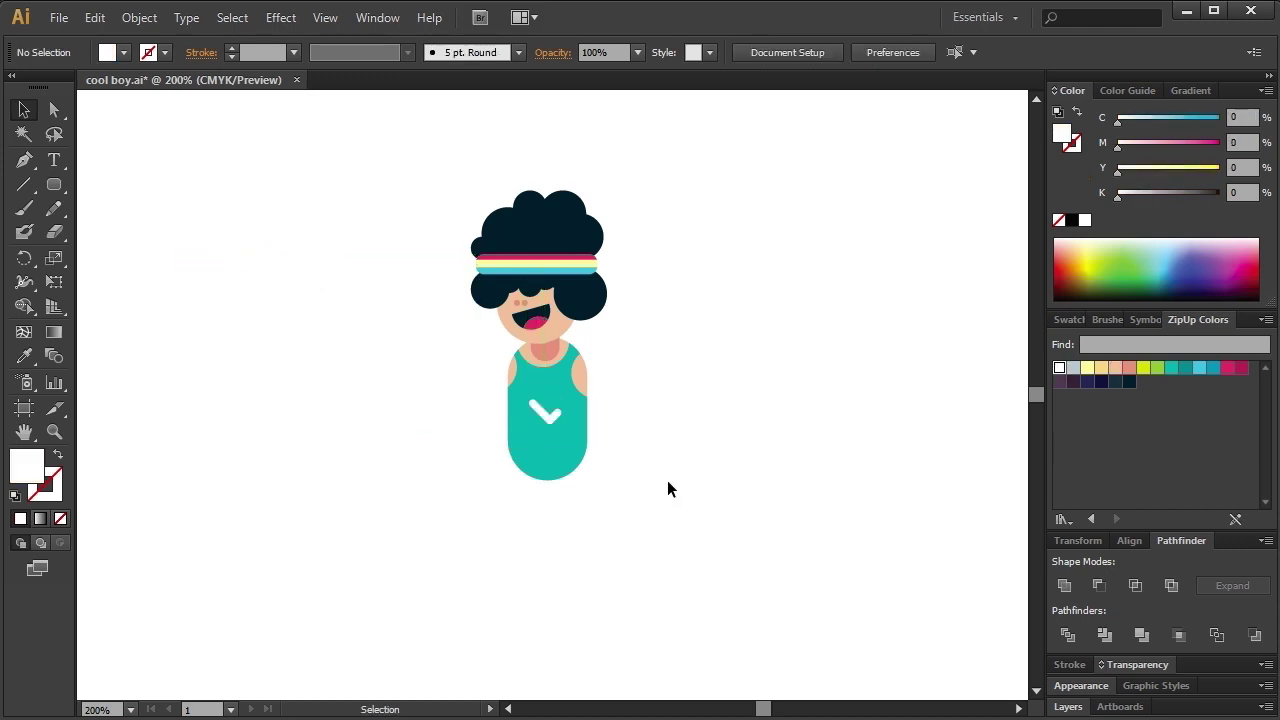
Make a peach ring by cutting a smaller concentric circle out of a peach circle.
drag(54, 184, 166, 230)
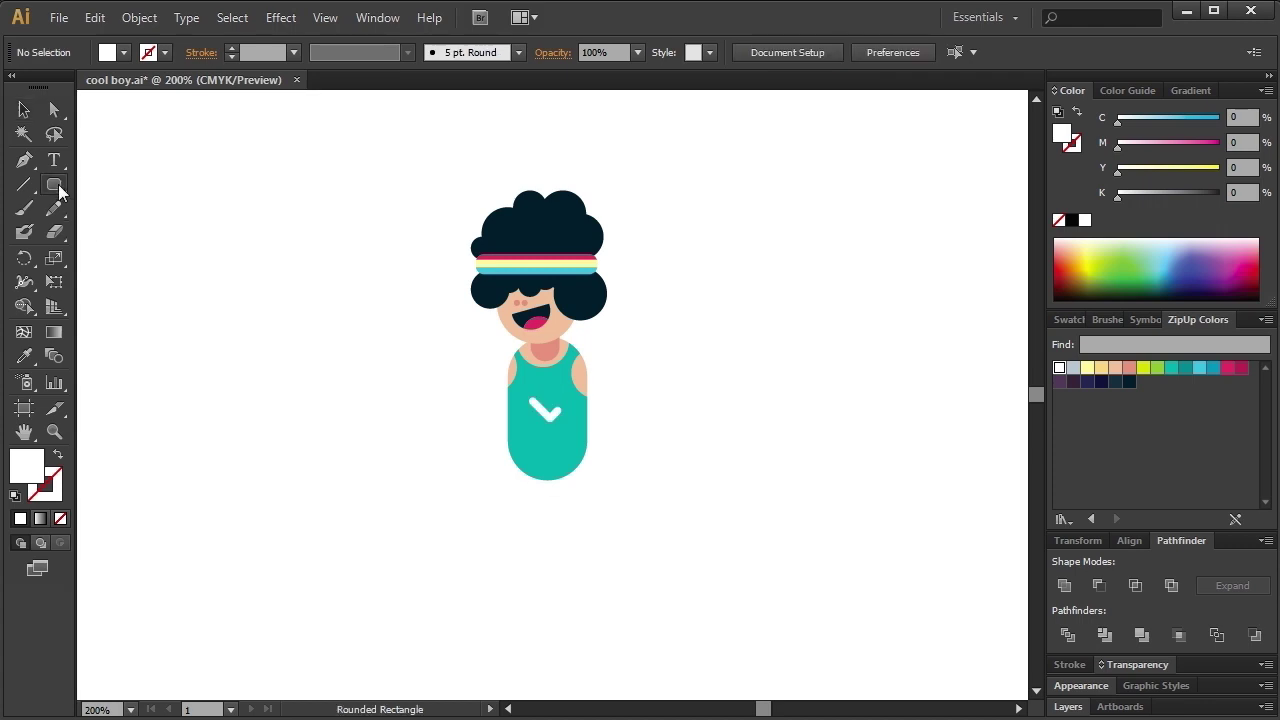
drag(206, 271, 324, 388)
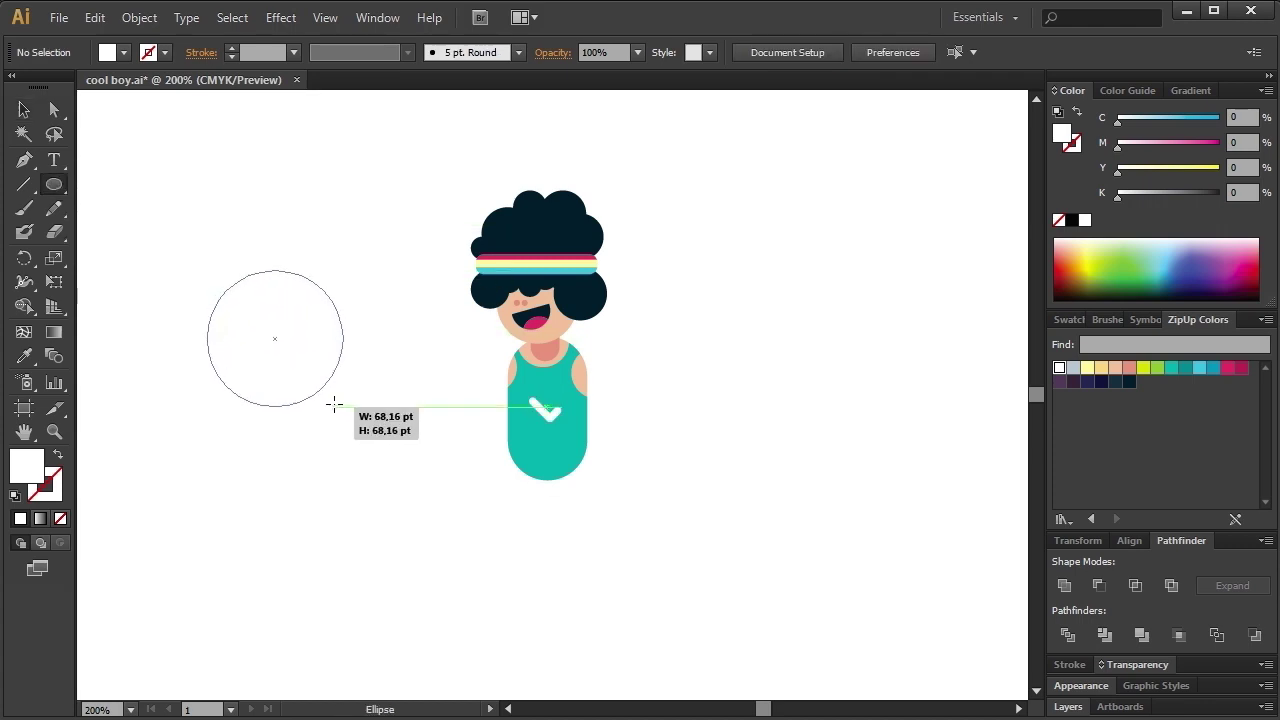
key(v)
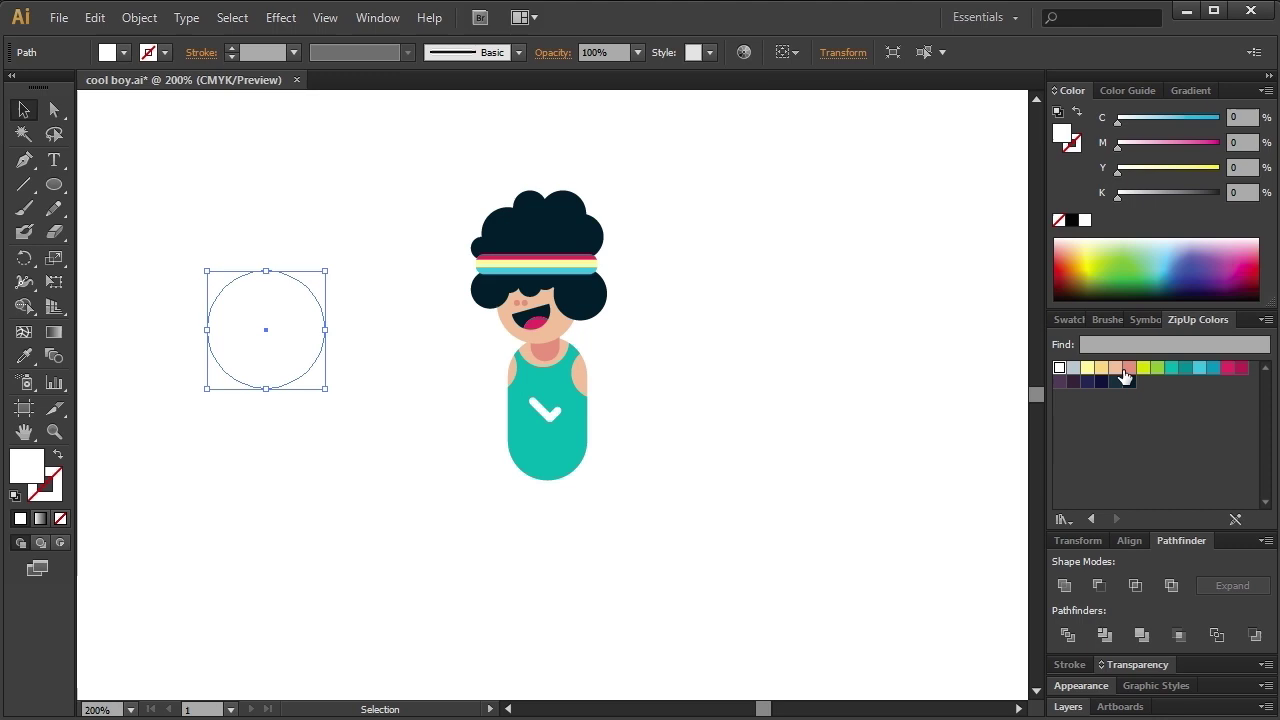
click(1115, 367)
key(a)
key(v)
drag(321, 278, 303, 292)
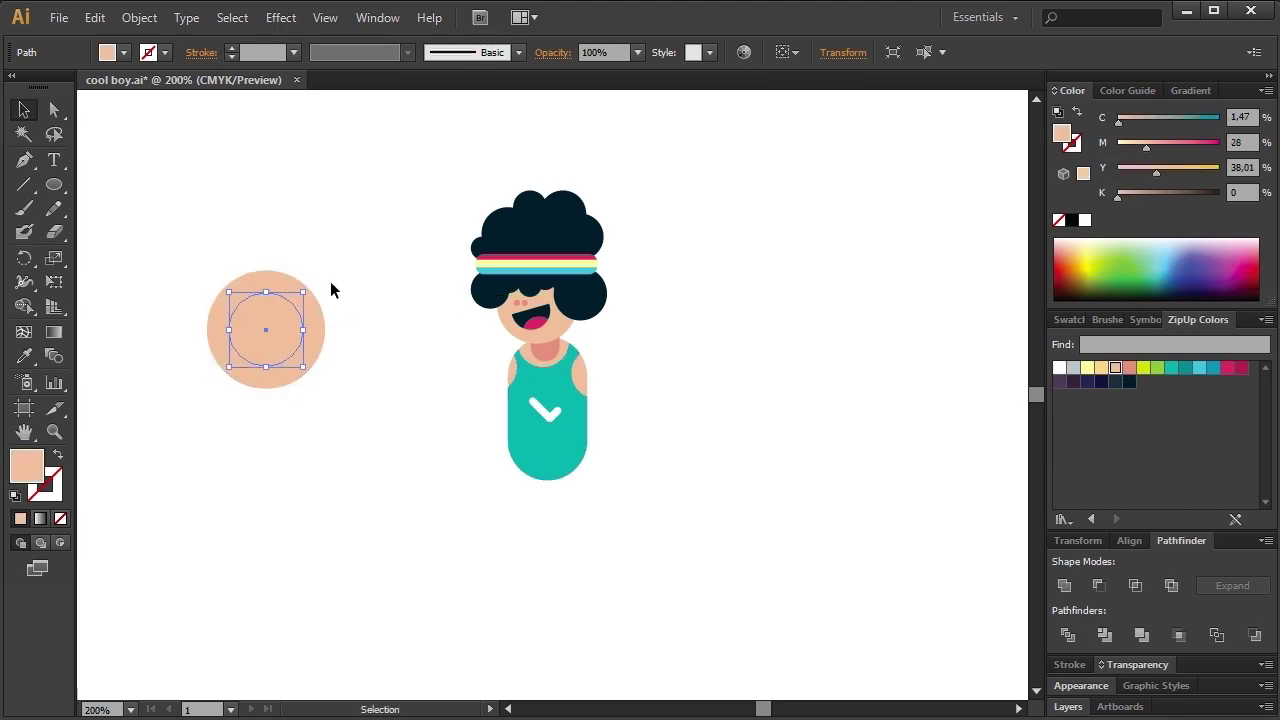
drag(237, 412, 243, 423)
click(243, 423)
click(266, 334)
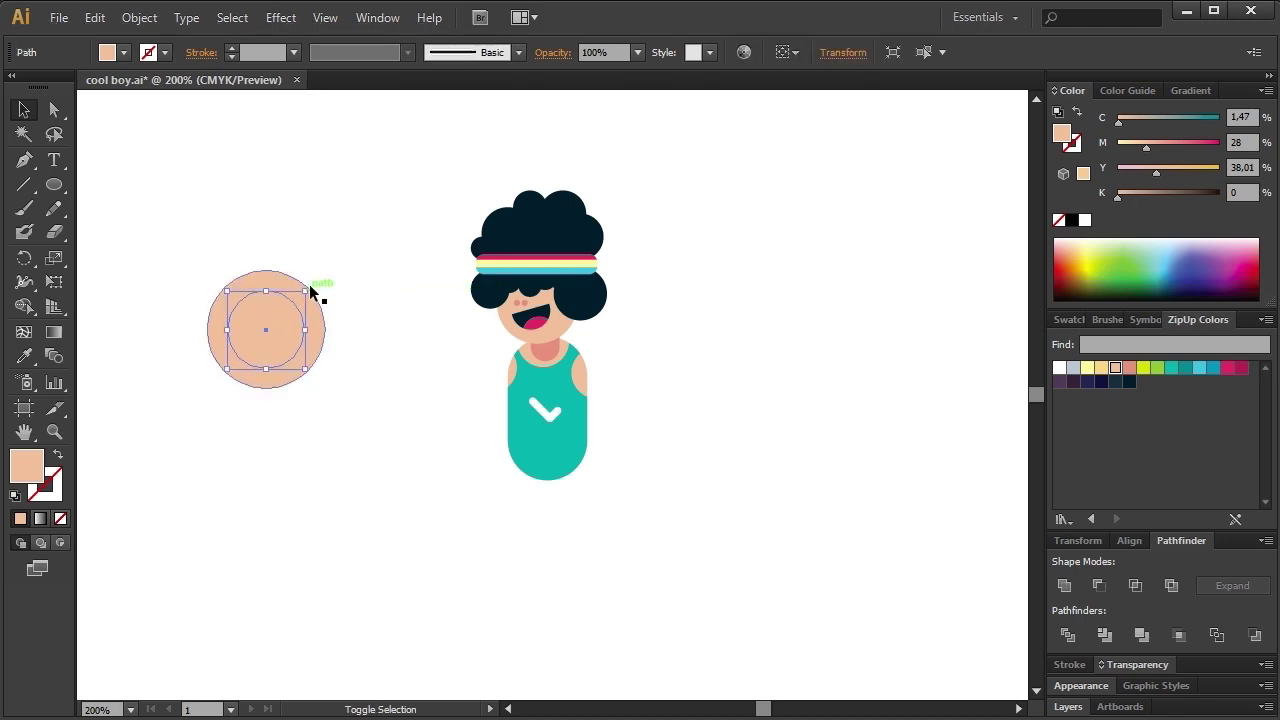
drag(366, 246, 252, 372)
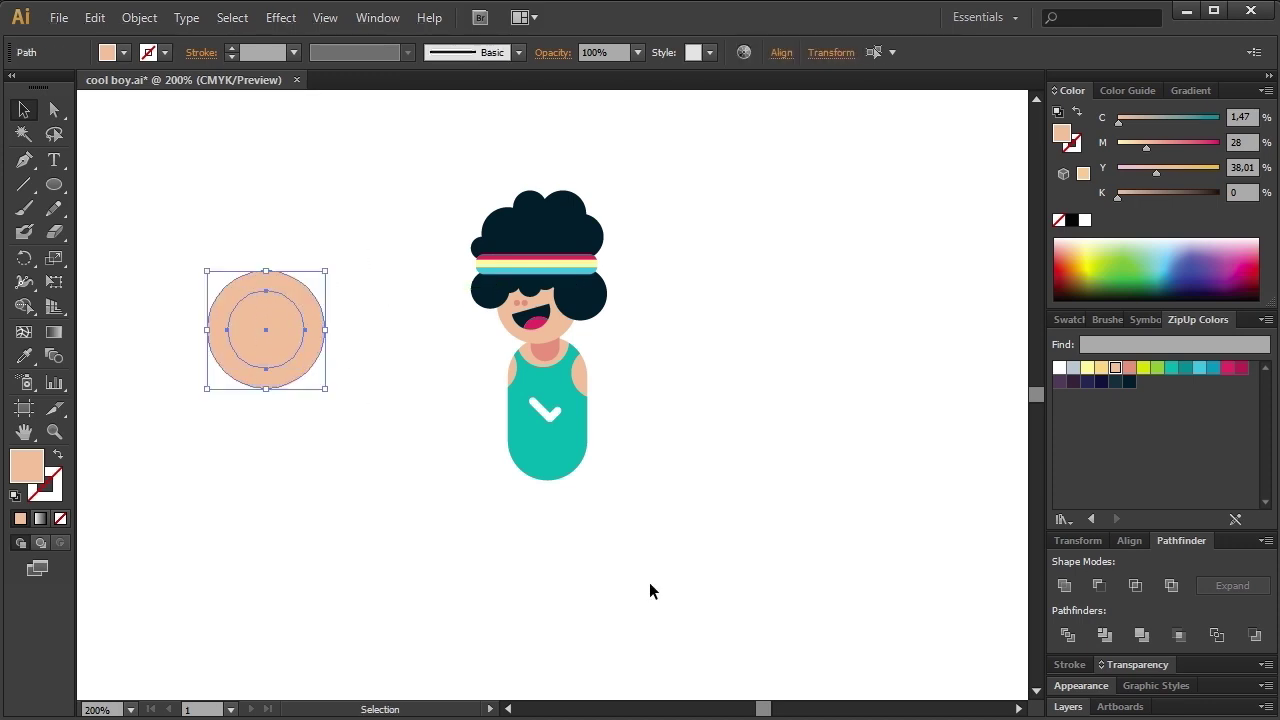
click(1099, 585)
Remove the ring's top half with a rectangle, then enlarge and move the half-ring.
click(130, 207)
click(54, 184)
click(150, 183)
drag(208, 329, 437, 246)
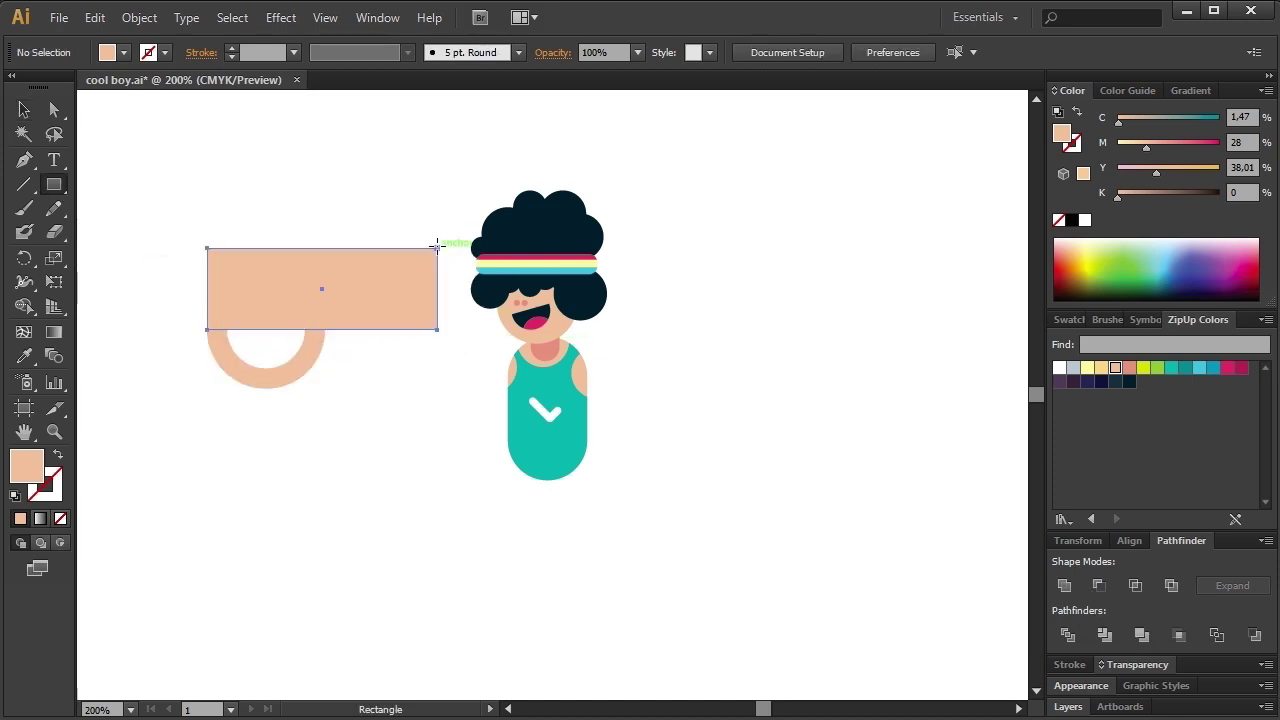
key(v)
key(Left)
key(Left)
key(Left)
drag(329, 450, 250, 280)
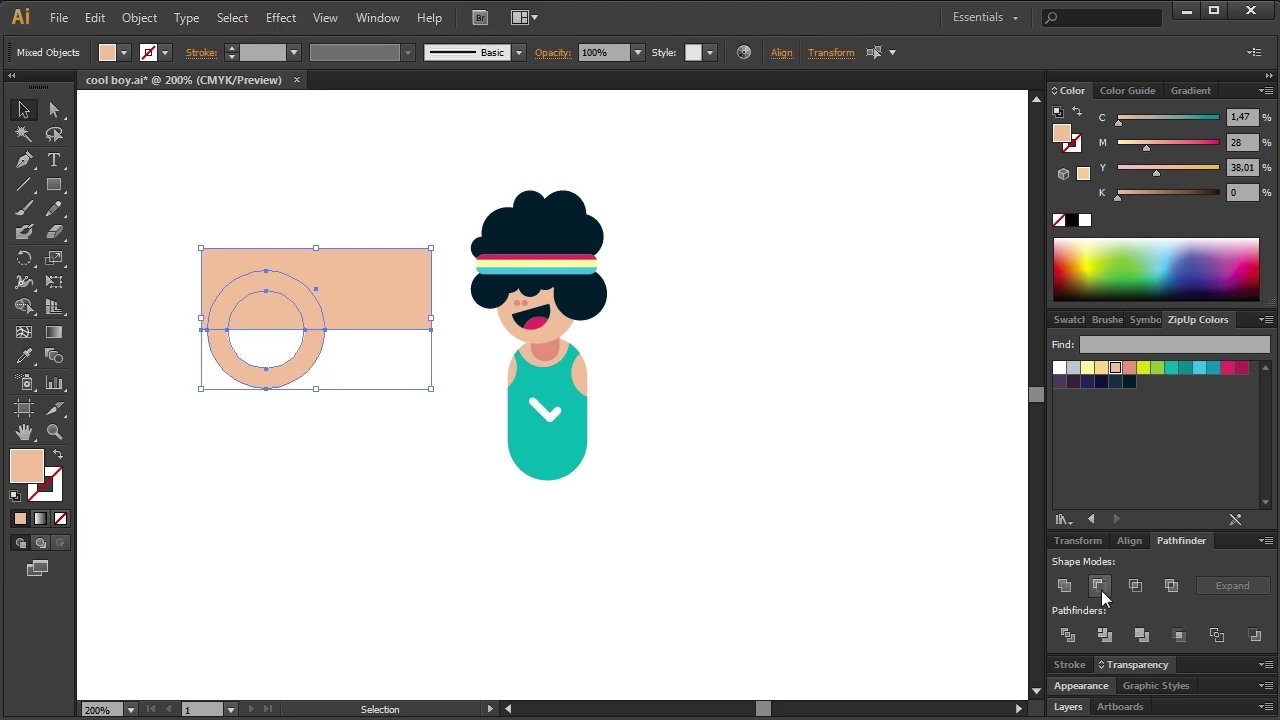
click(1101, 590)
drag(324, 389, 541, 560)
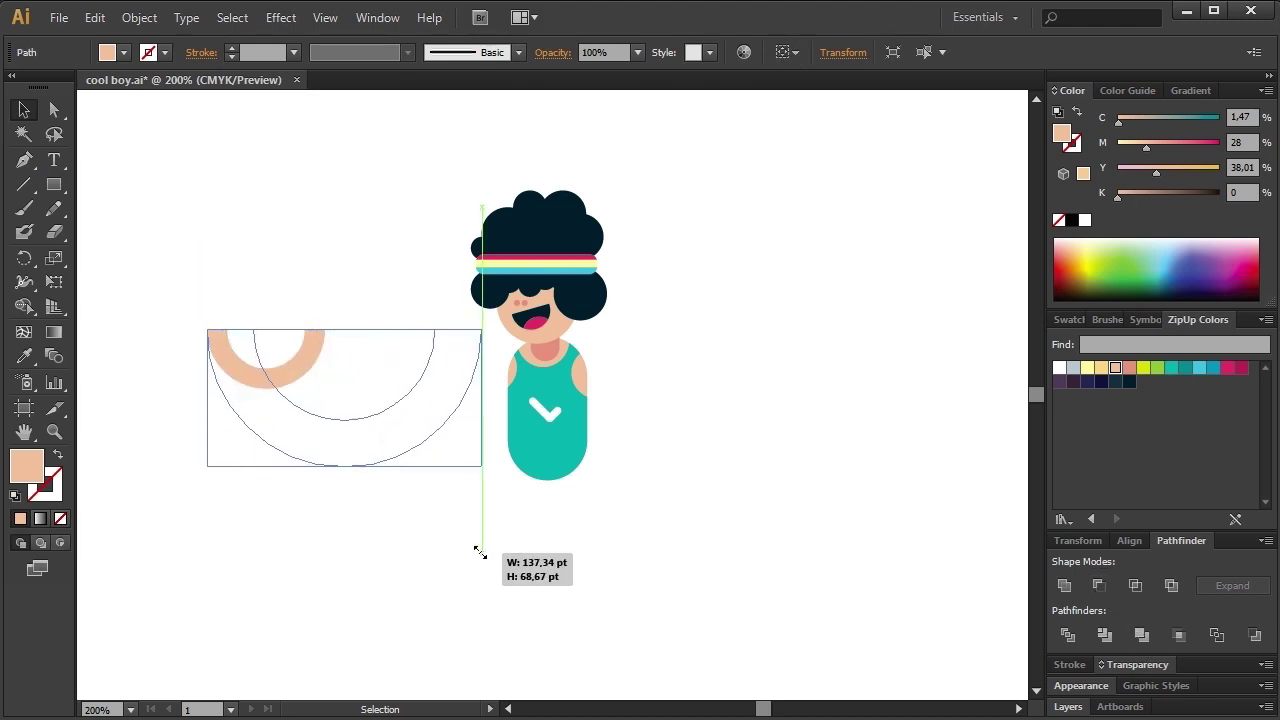
drag(425, 455, 373, 493)
key(ctrl+shift+a)
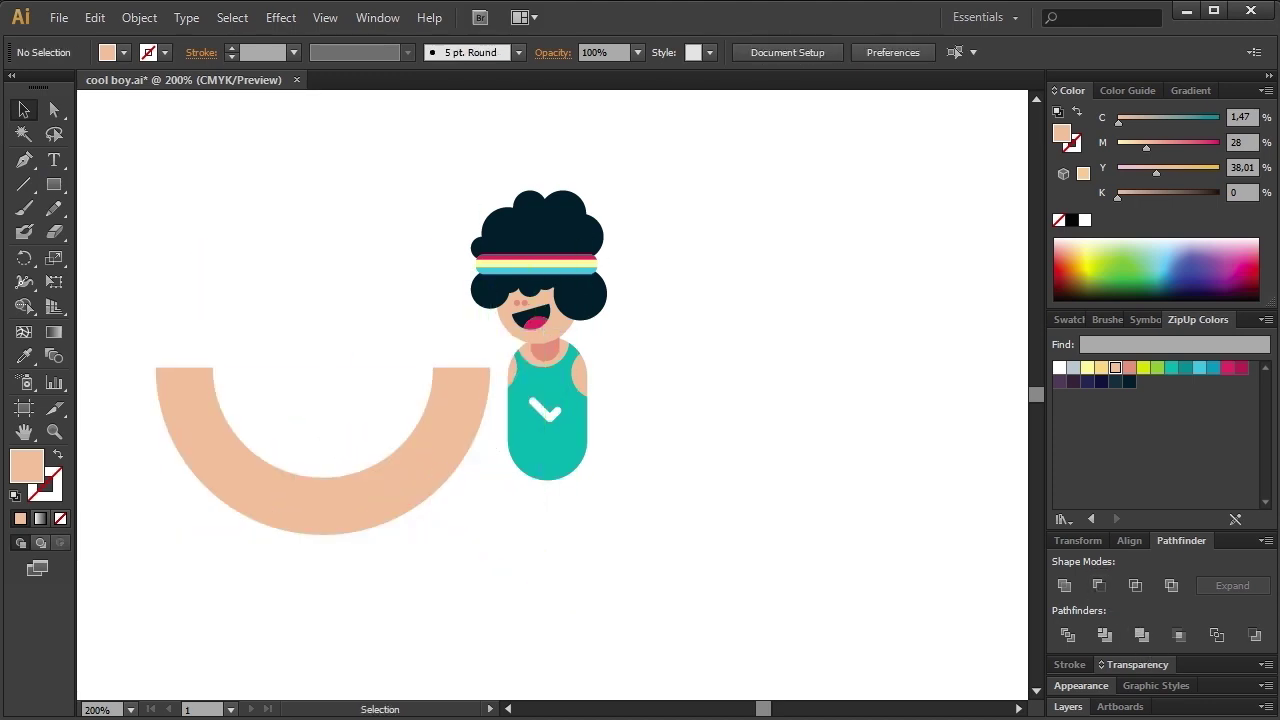
Cap both half-ring ends with circles and merge everything into one curved arm.
drag(57, 189, 129, 228)
mouse_move(157, 366)
mouse_down()
mouse_move(213, 345)
mouse_move(184, 375)
mouse_up()
key(v)
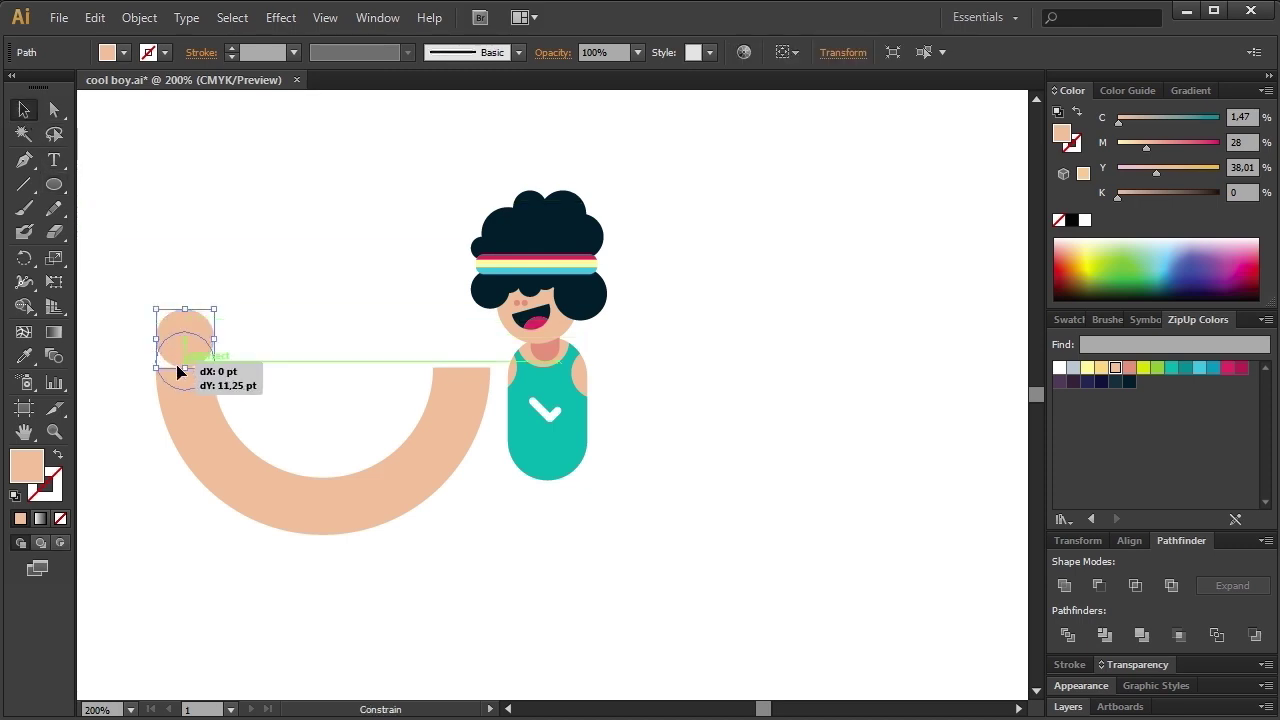
click(276, 316)
key(a)
click(199, 369)
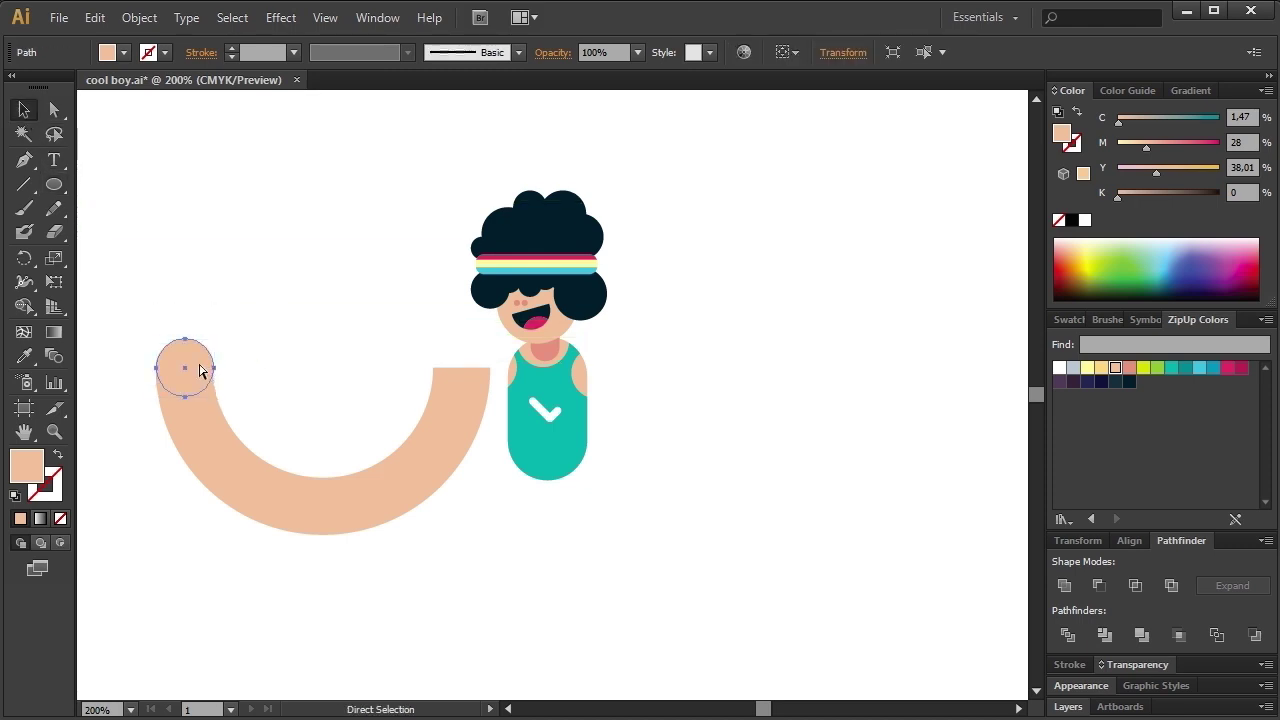
shift+click(436, 468)
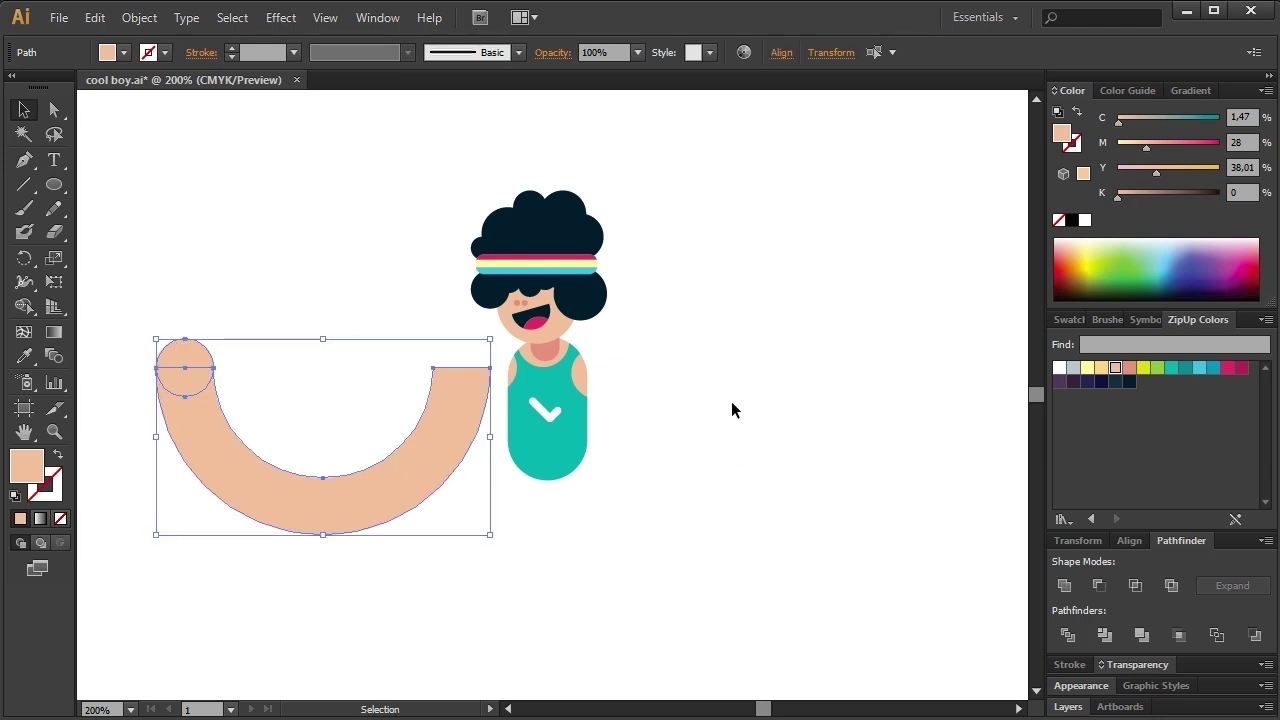
click(1134, 541)
click(1136, 578)
drag(191, 271, 457, 514)
click(1182, 536)
click(1064, 585)
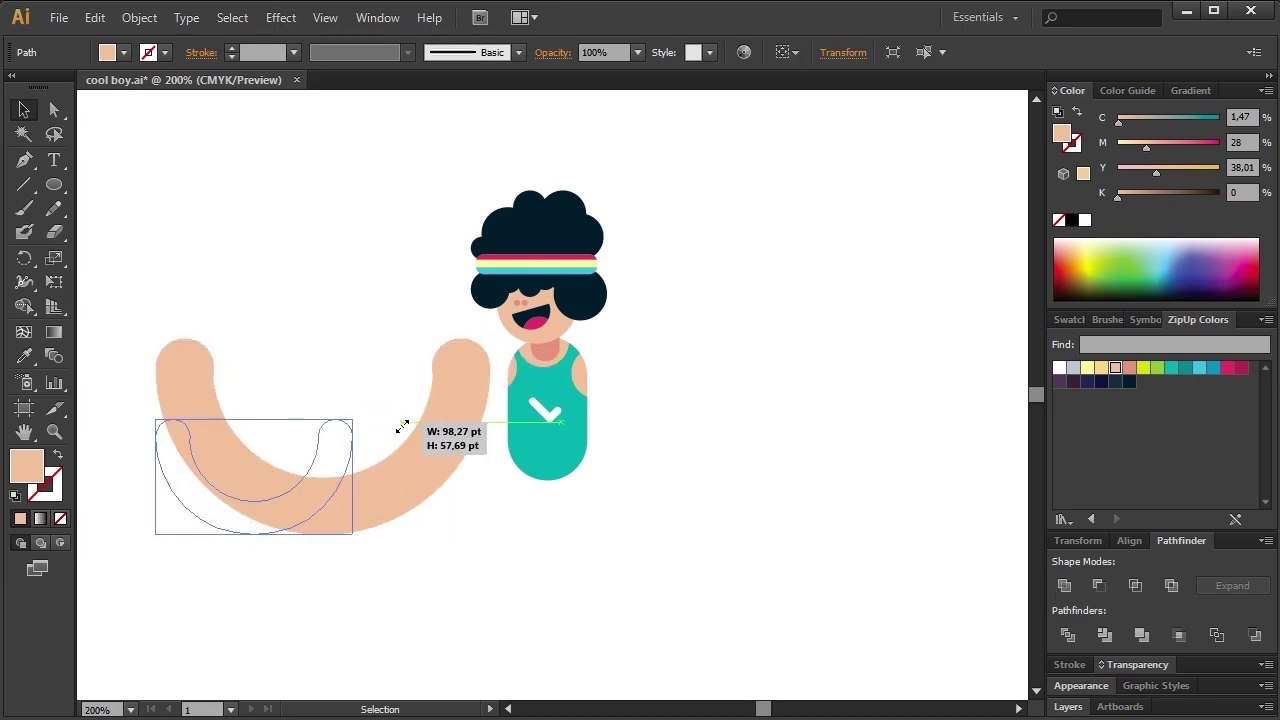
Shrink the arm, rotate it and attach it raised at the right shoulder.
drag(489, 342, 284, 460)
mouse_move(270, 503)
mouse_down()
mouse_move(351, 518)
mouse_move(702, 384)
mouse_move(686, 314)
mouse_up()
drag(659, 409, 657, 400)
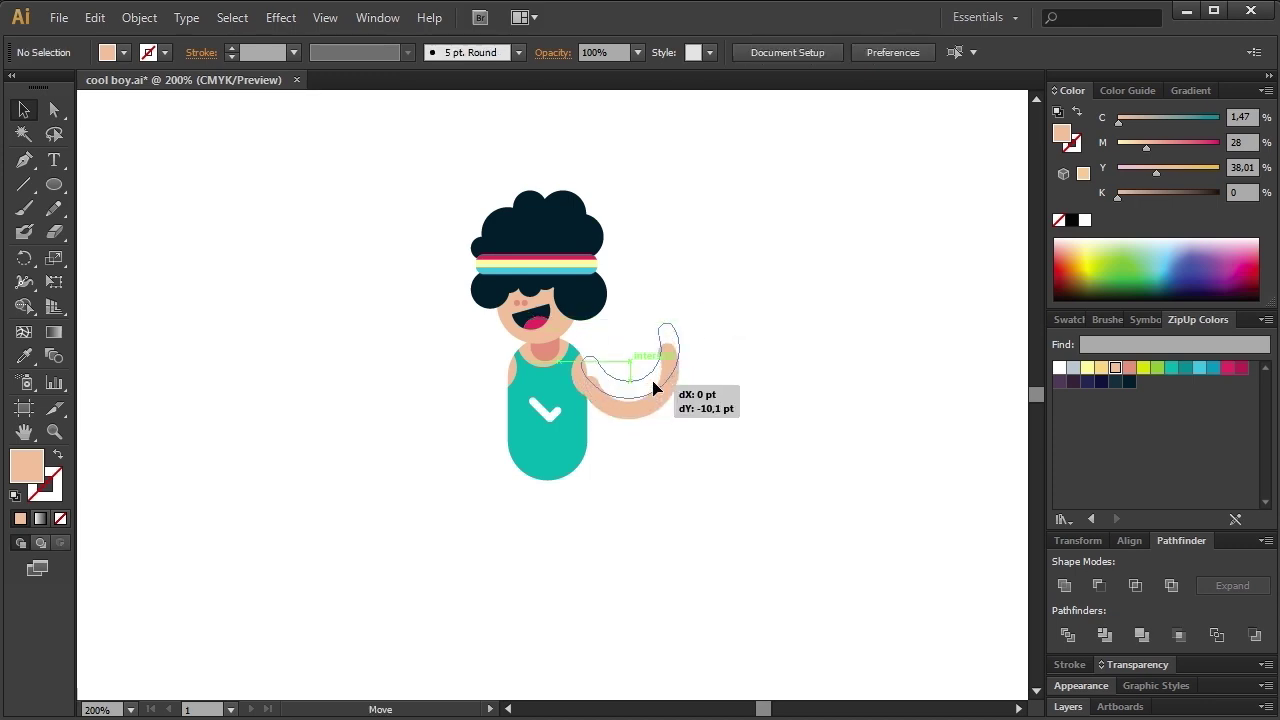
click(708, 436)
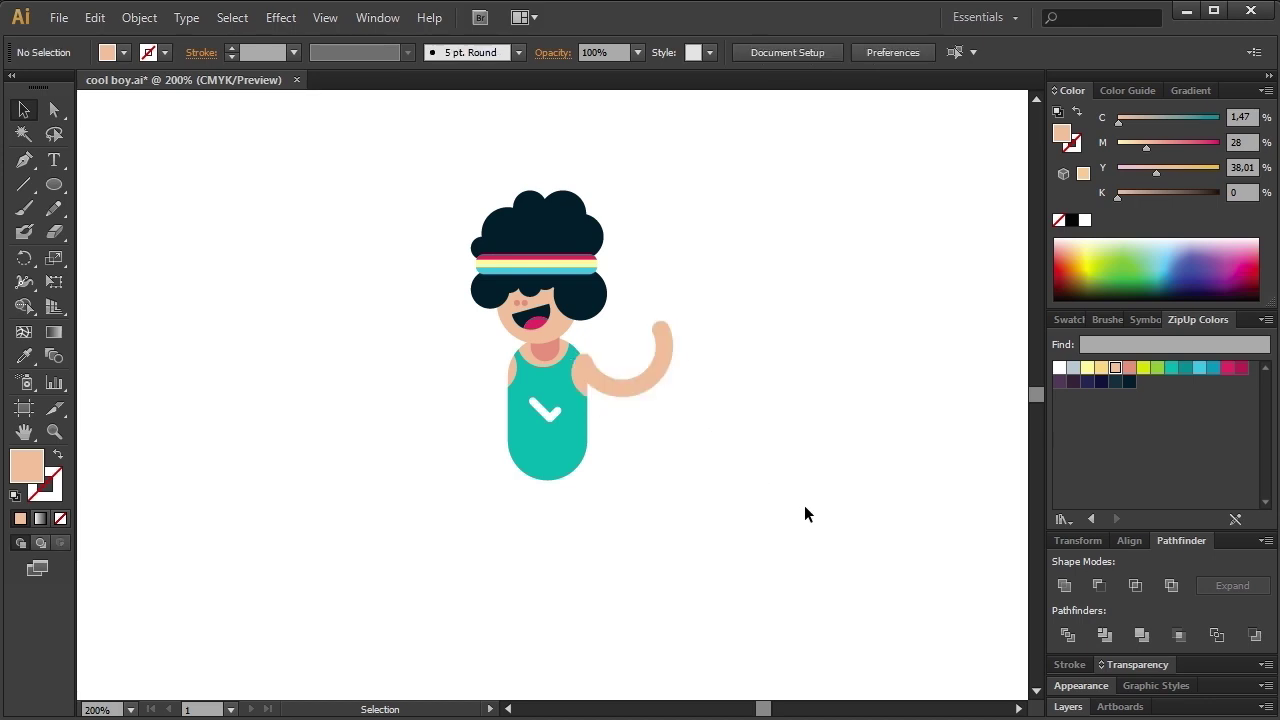
click(550, 352)
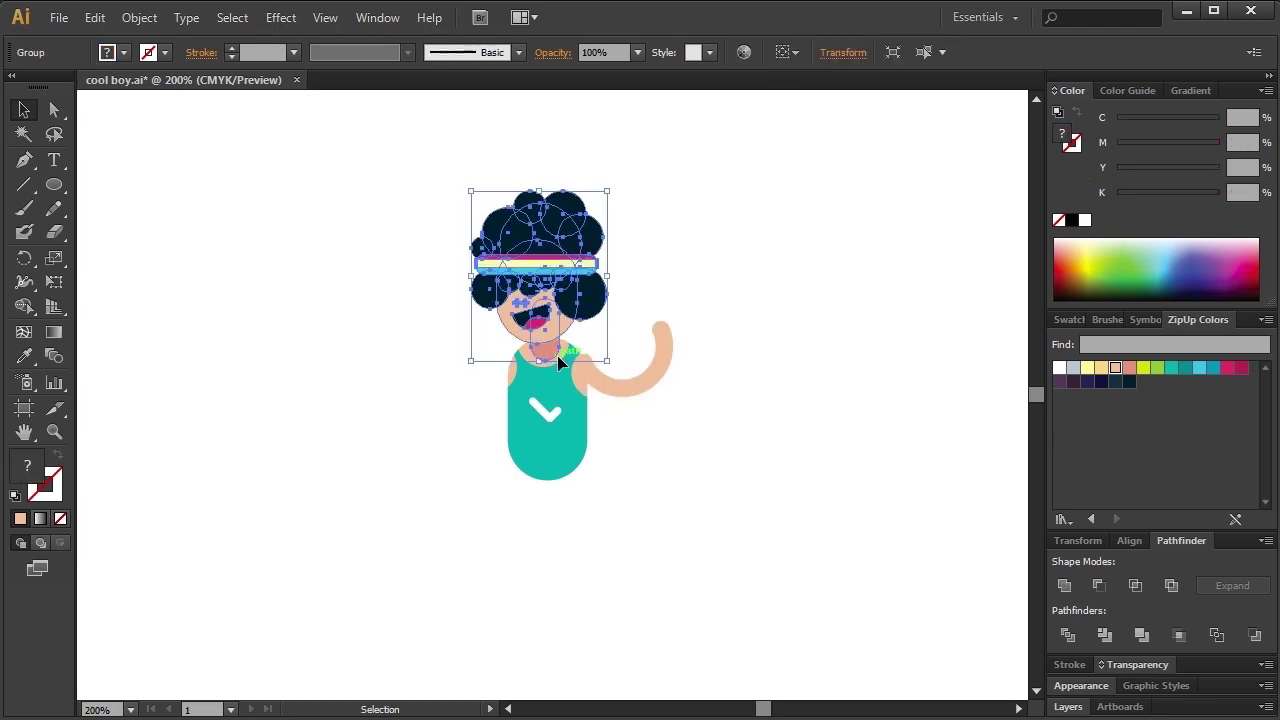
Add a peach circle fist at the end of the raised arm.
click(751, 470)
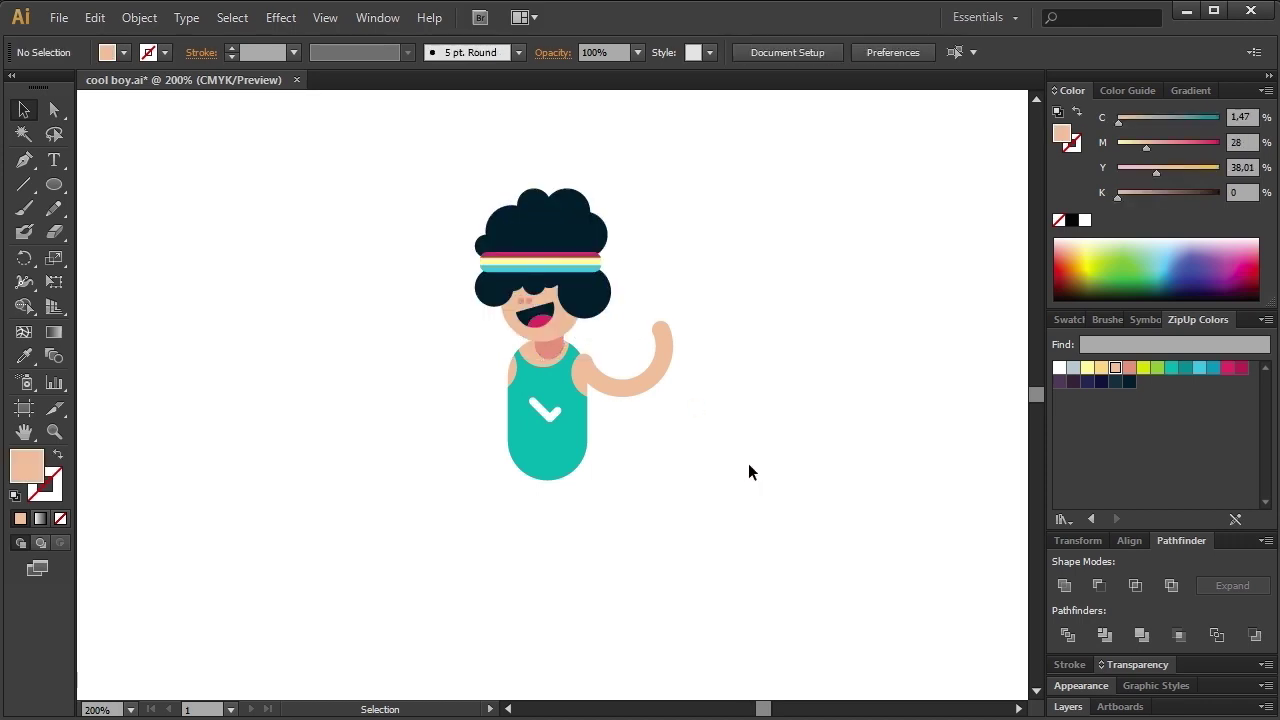
drag(551, 356, 618, 394)
click(54, 184)
mouse_move(275, 297)
mouse_down()
mouse_move(296, 318)
mouse_move(677, 341)
mouse_move(657, 324)
mouse_up()
click(24, 110)
click(739, 342)
click(713, 361)
Draw tall rounded peach fingers and tilt them into a peace sign.
mouse_move(47, 187)
mouse_down()
mouse_move(140, 206)
mouse_move(191, 254)
mouse_up()
click(26, 110)
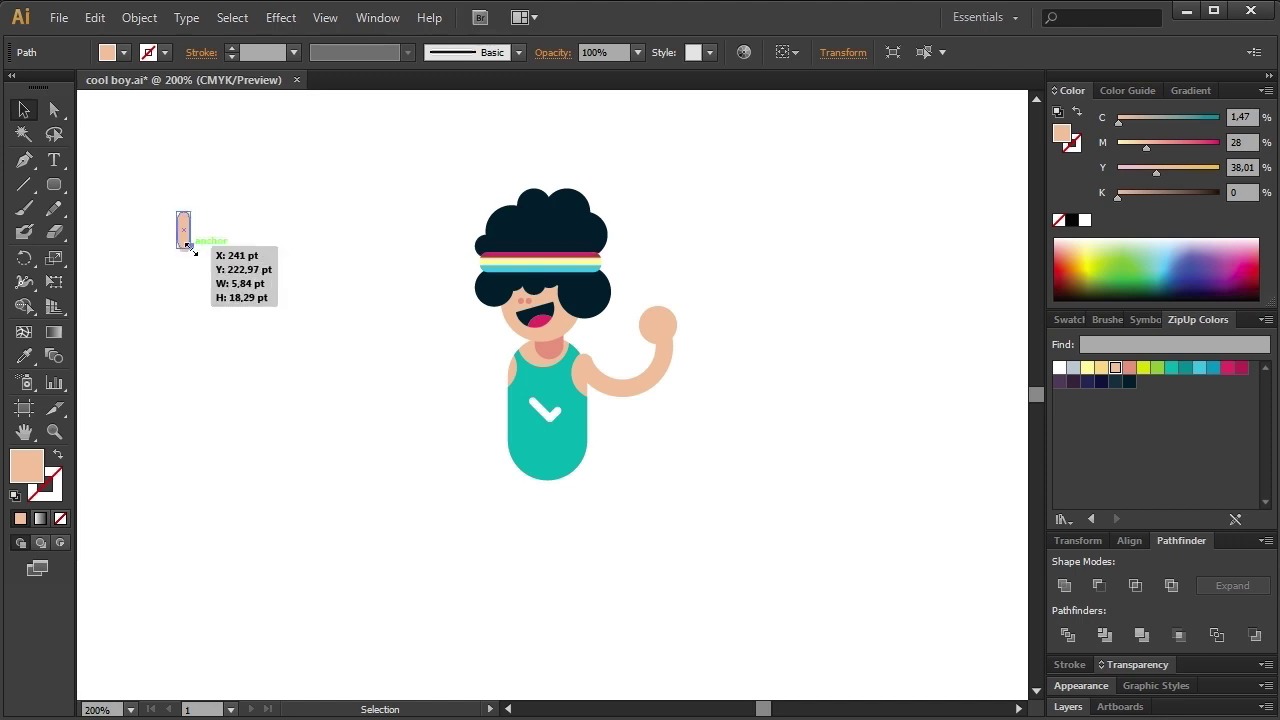
mouse_move(198, 249)
mouse_down()
mouse_move(646, 327)
mouse_move(640, 305)
mouse_move(668, 290)
mouse_move(653, 287)
mouse_up()
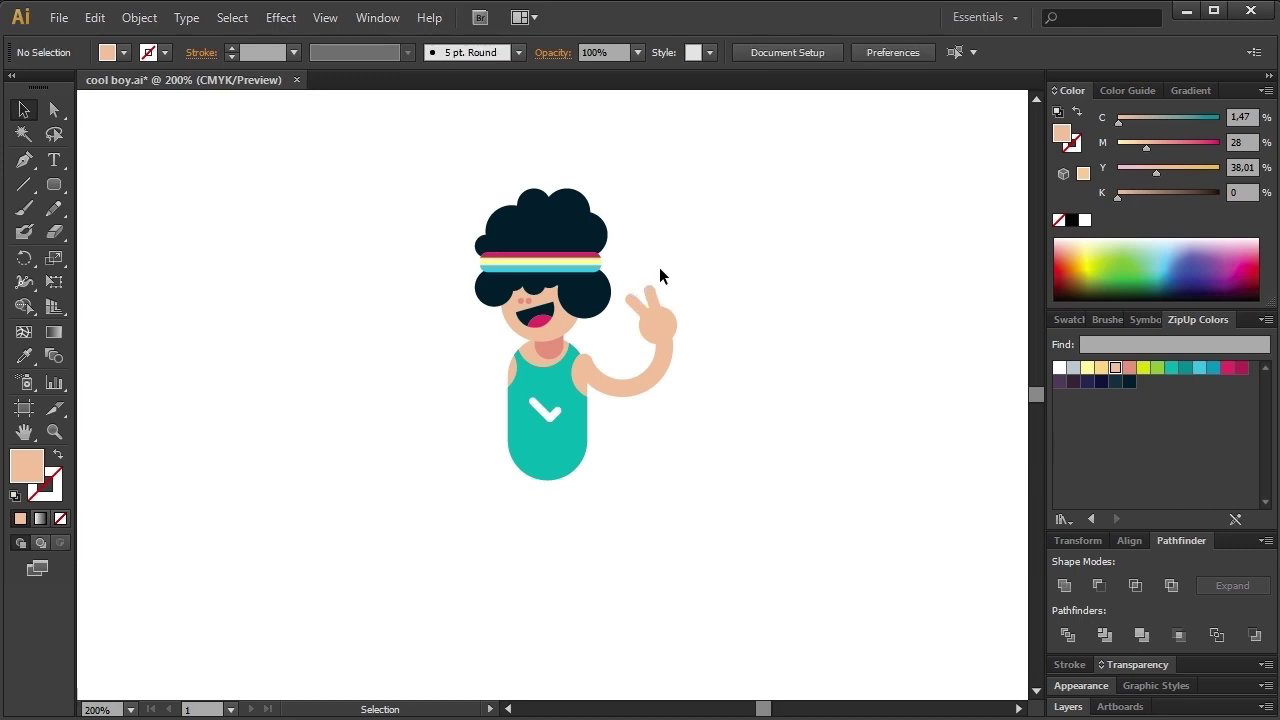
click(626, 295)
click(789, 327)
click(630, 386)
Copy the arm to the left shoulder, colour it salmon, send it back and rotate upward.
mouse_move(629, 389)
mouse_down()
mouse_move(547, 415)
mouse_move(495, 357)
mouse_move(463, 427)
mouse_up()
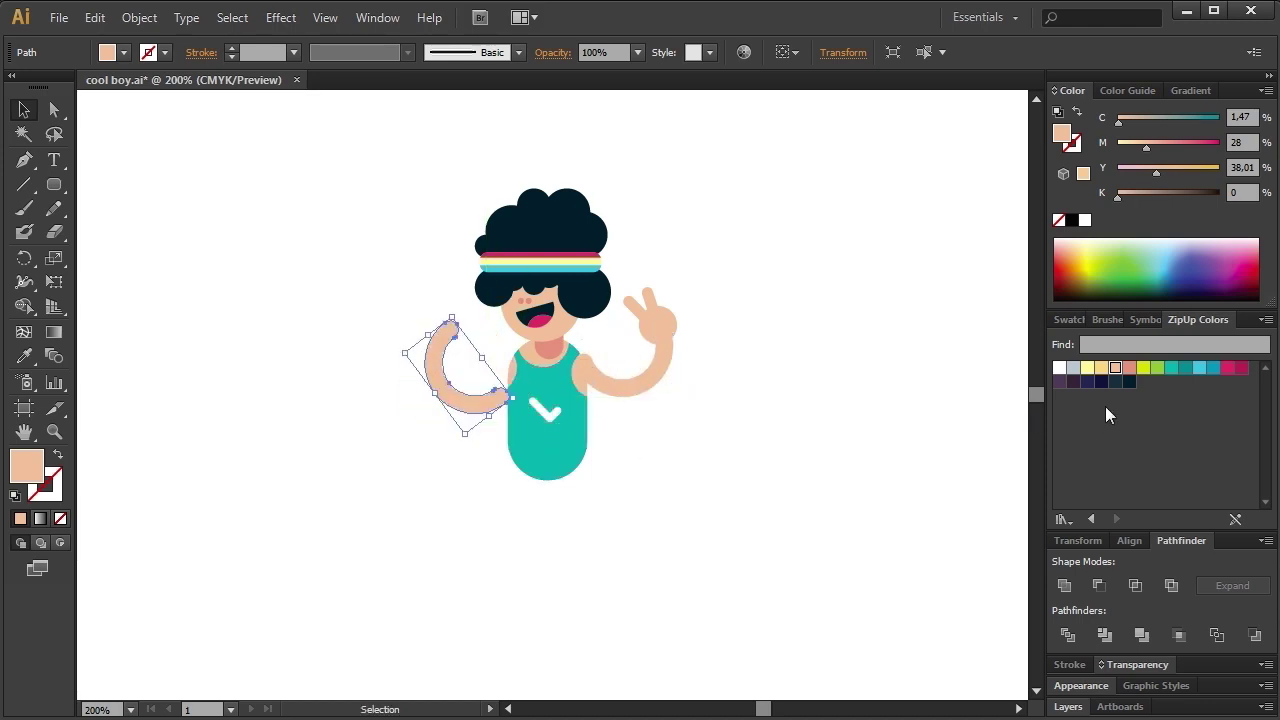
click(1128, 368)
right_click(463, 410)
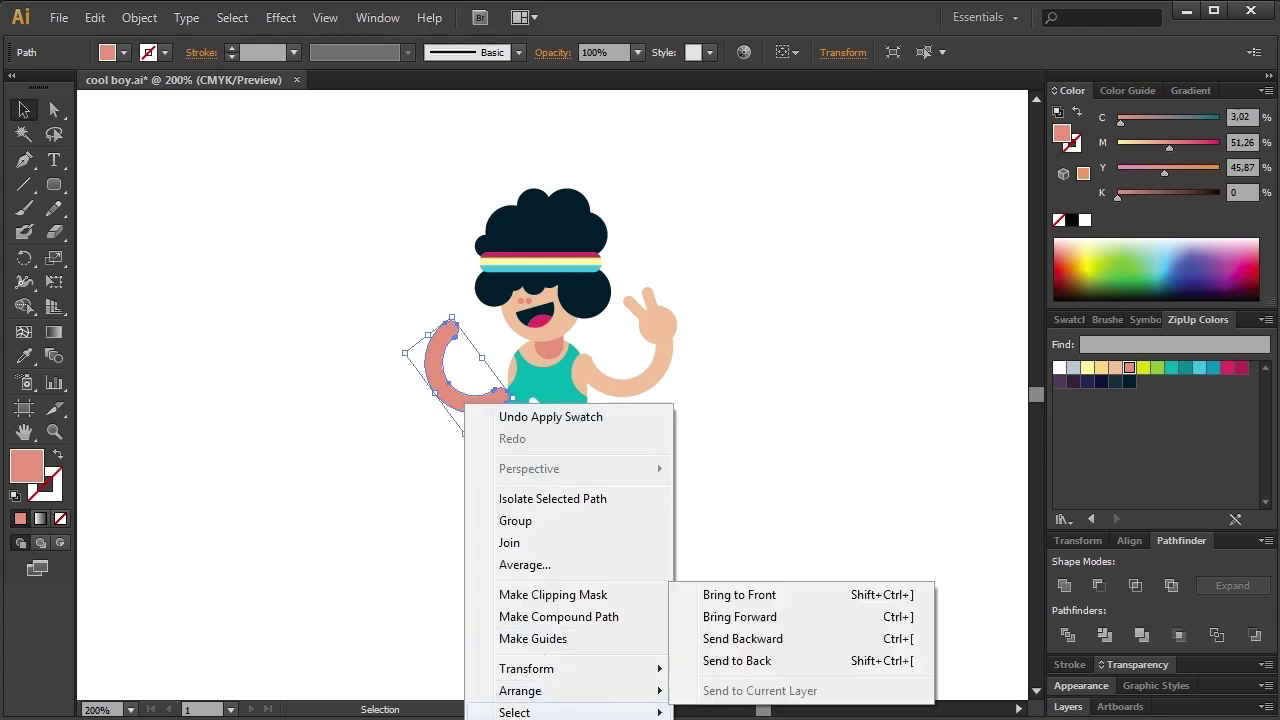
click(737, 660)
click(600, 540)
mouse_move(464, 407)
mouse_down()
mouse_move(472, 376)
mouse_move(491, 366)
mouse_move(457, 362)
mouse_up()
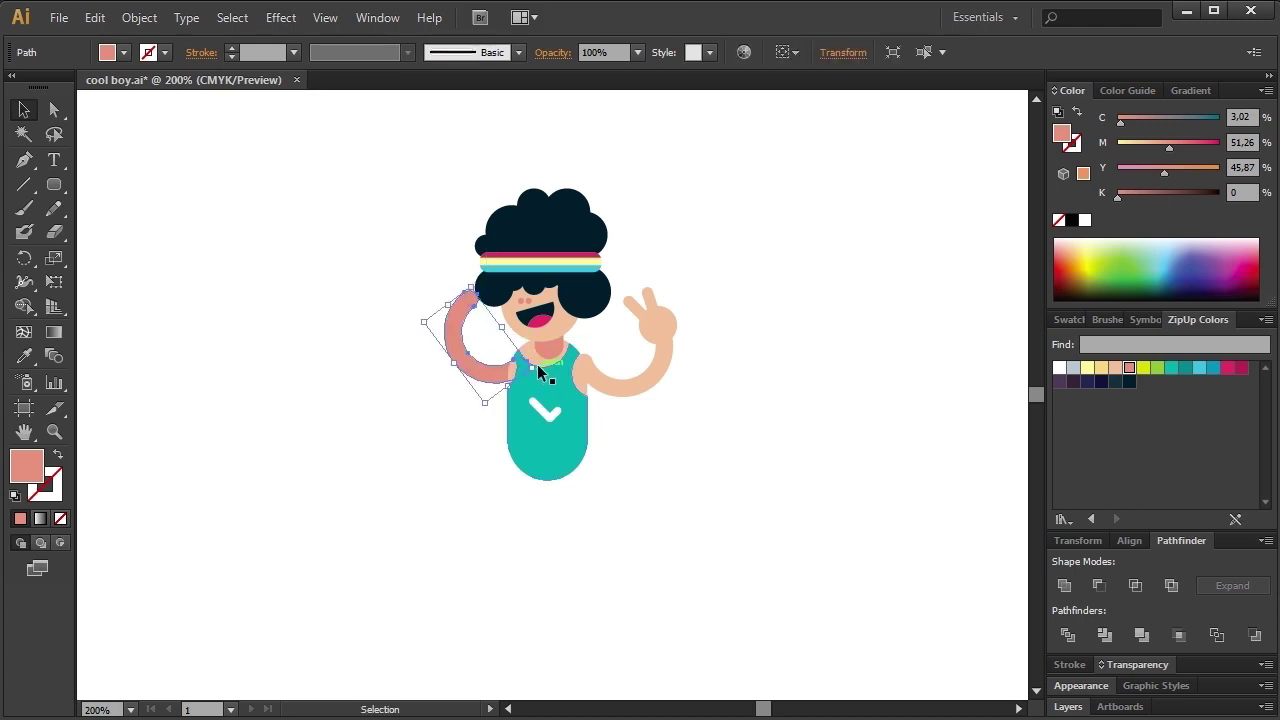
drag(537, 370, 511, 409)
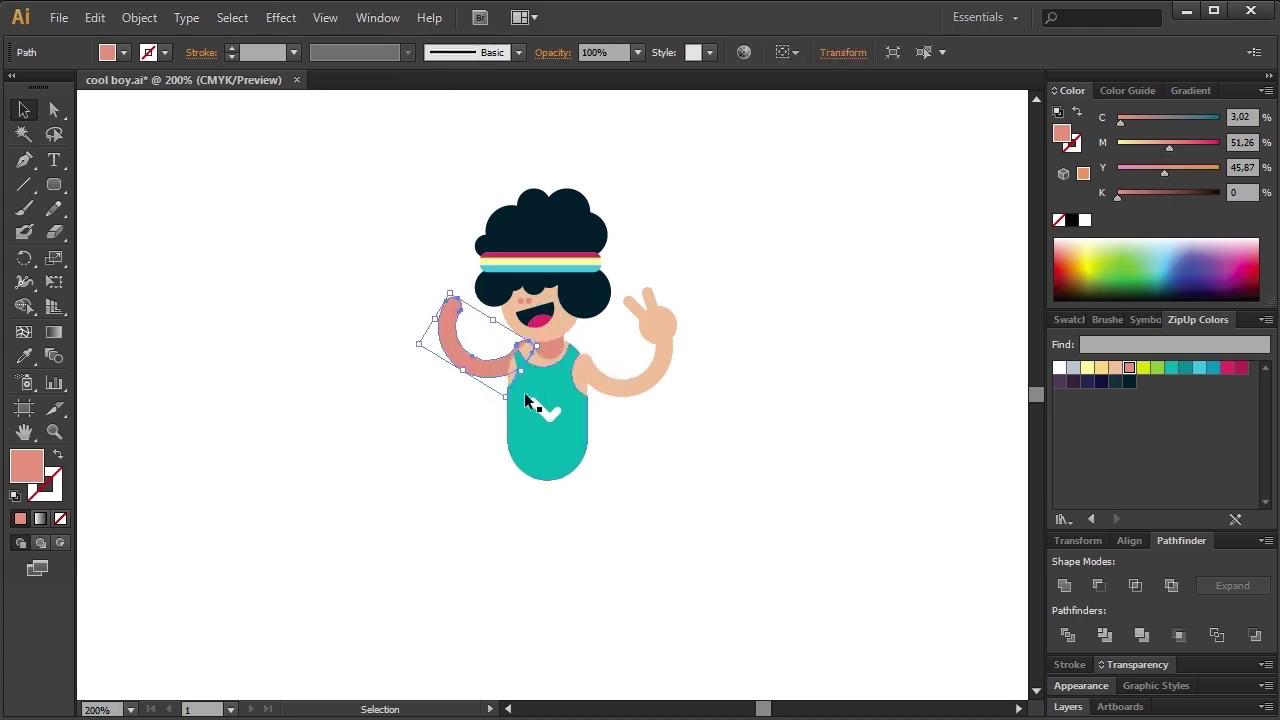
click(424, 437)
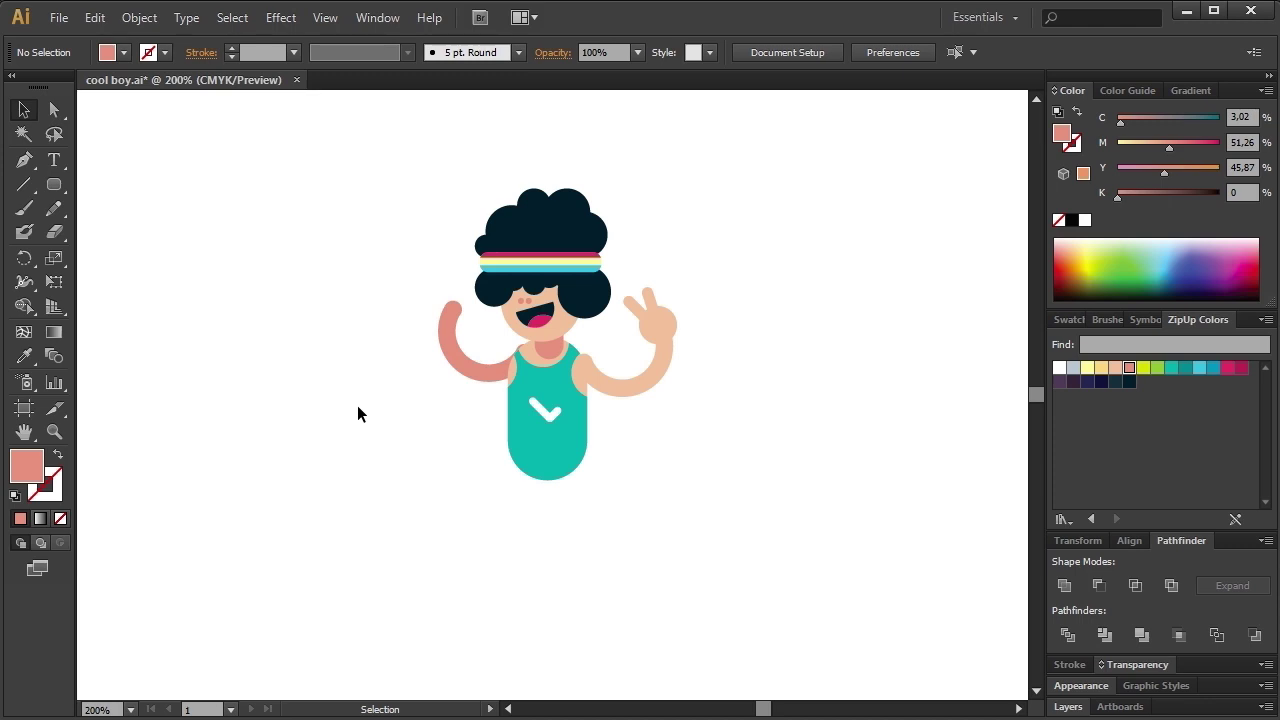
drag(54, 184, 103, 229)
Draw a circle left of the boy with a smaller light blue-grey circle centred inside.
drag(188, 276, 259, 348)
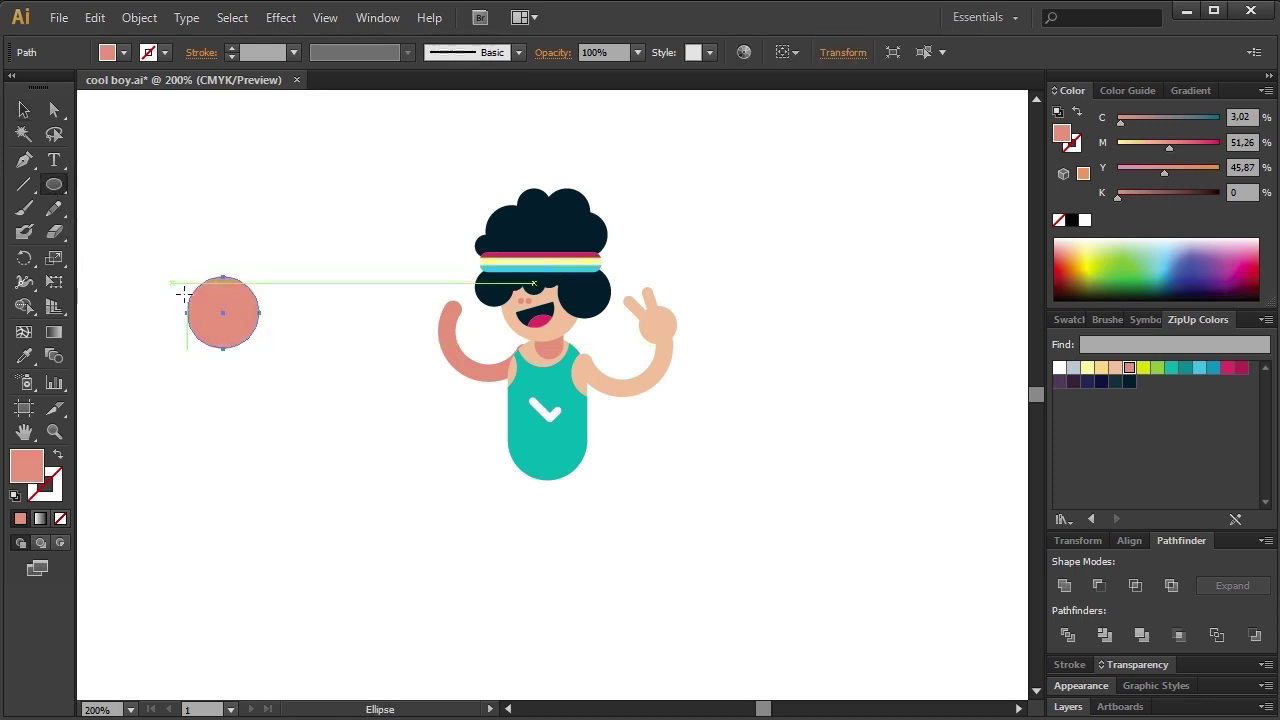
click(25, 110)
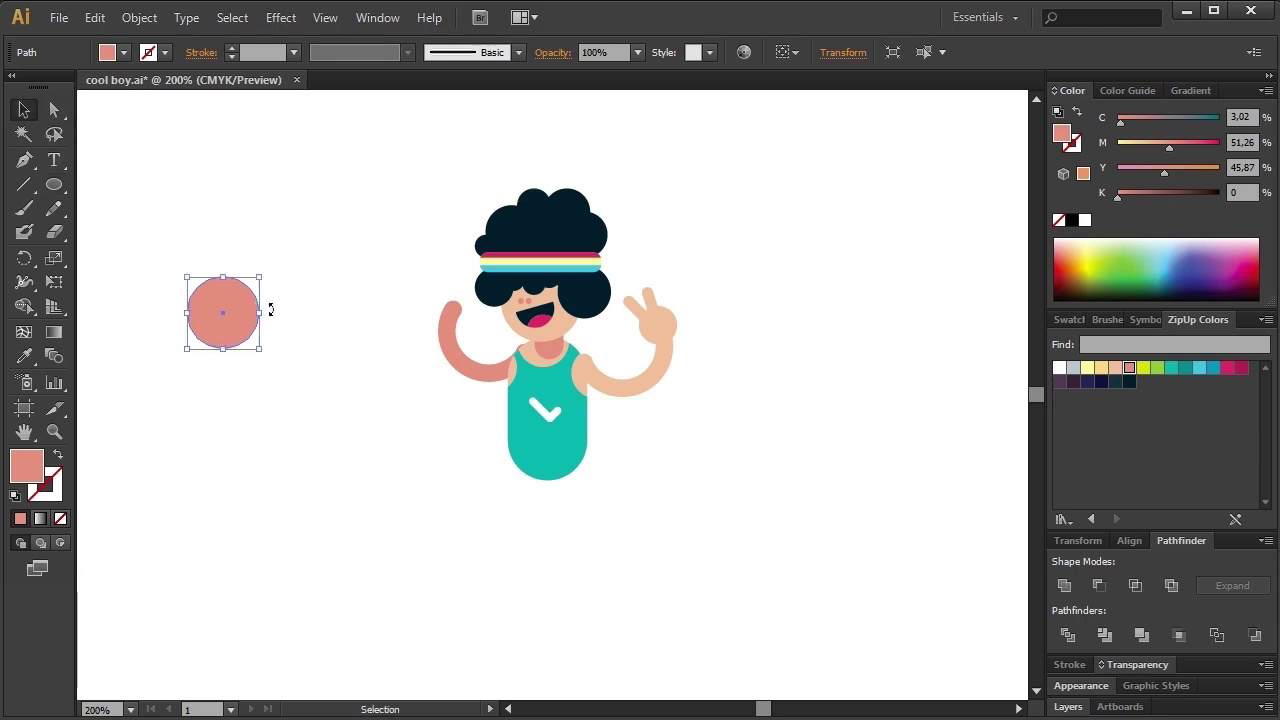
drag(259, 276, 236, 300)
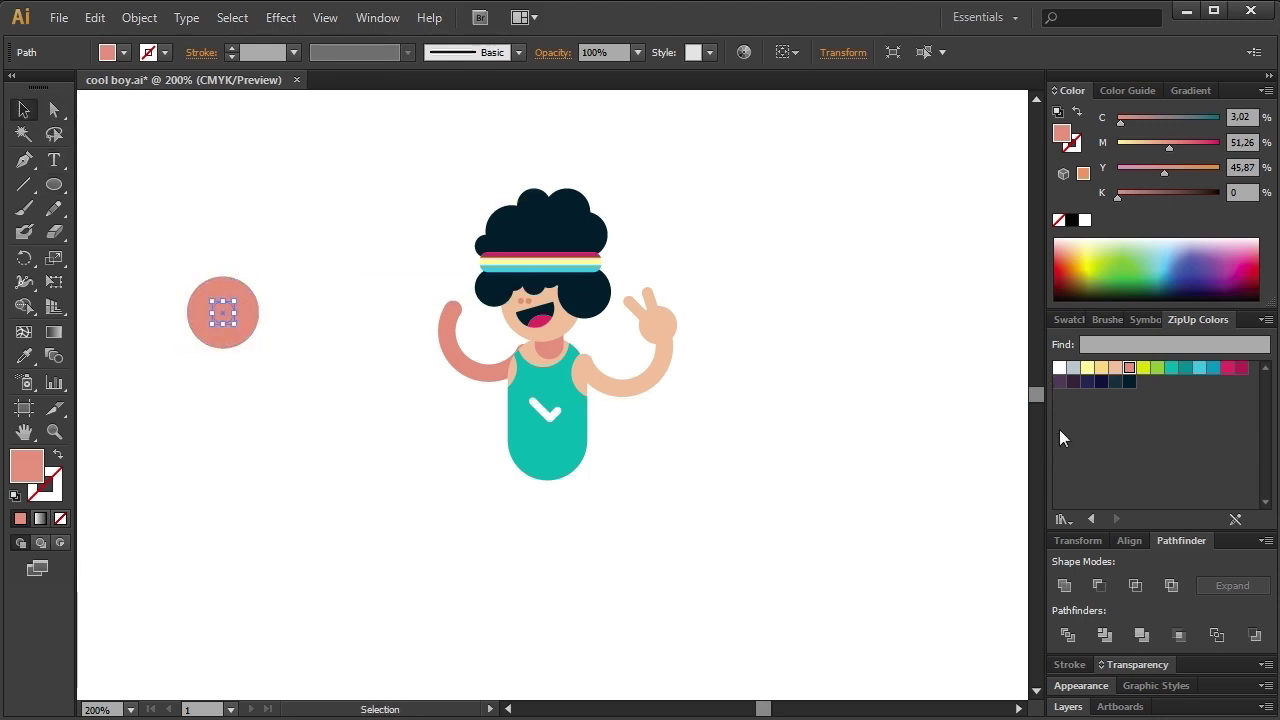
click(1073, 367)
key(ctrl+a)
Duplicate the circle pair to the right and make both outer circles white.
drag(224, 358, 298, 357)
drag(333, 405, 238, 342)
click(1068, 369)
drag(352, 248, 203, 351)
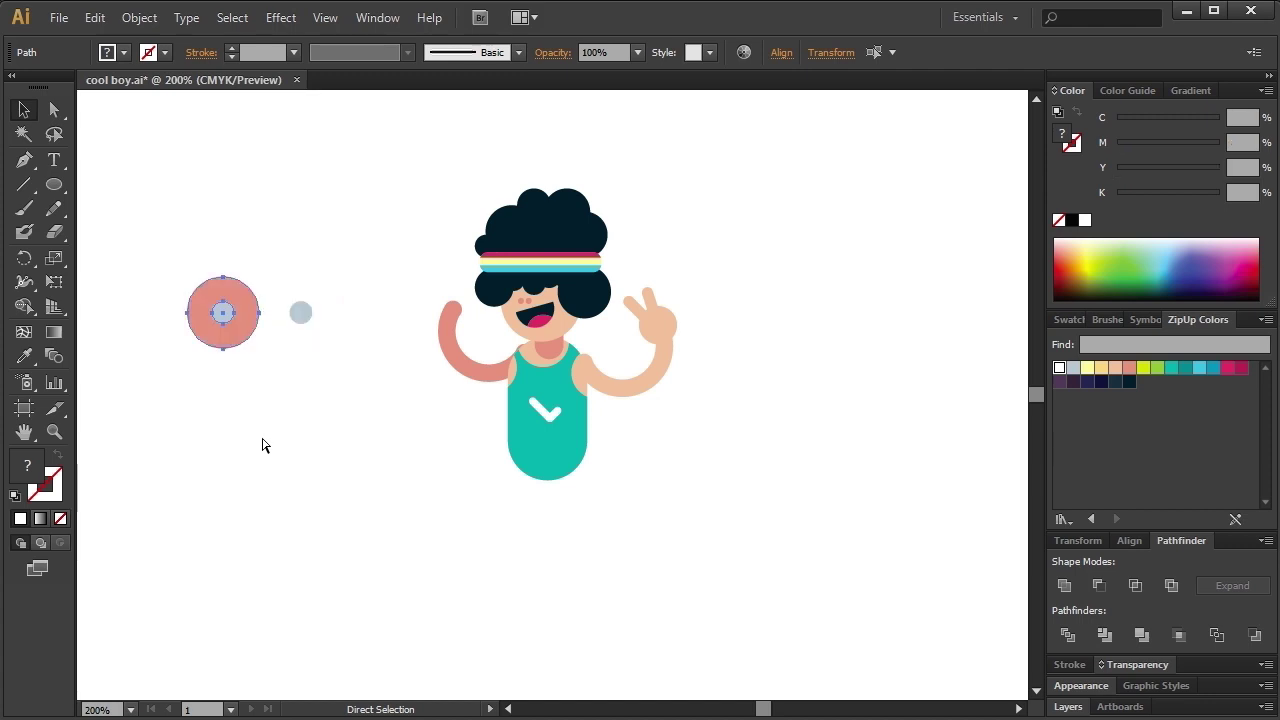
drag(223, 334, 337, 249)
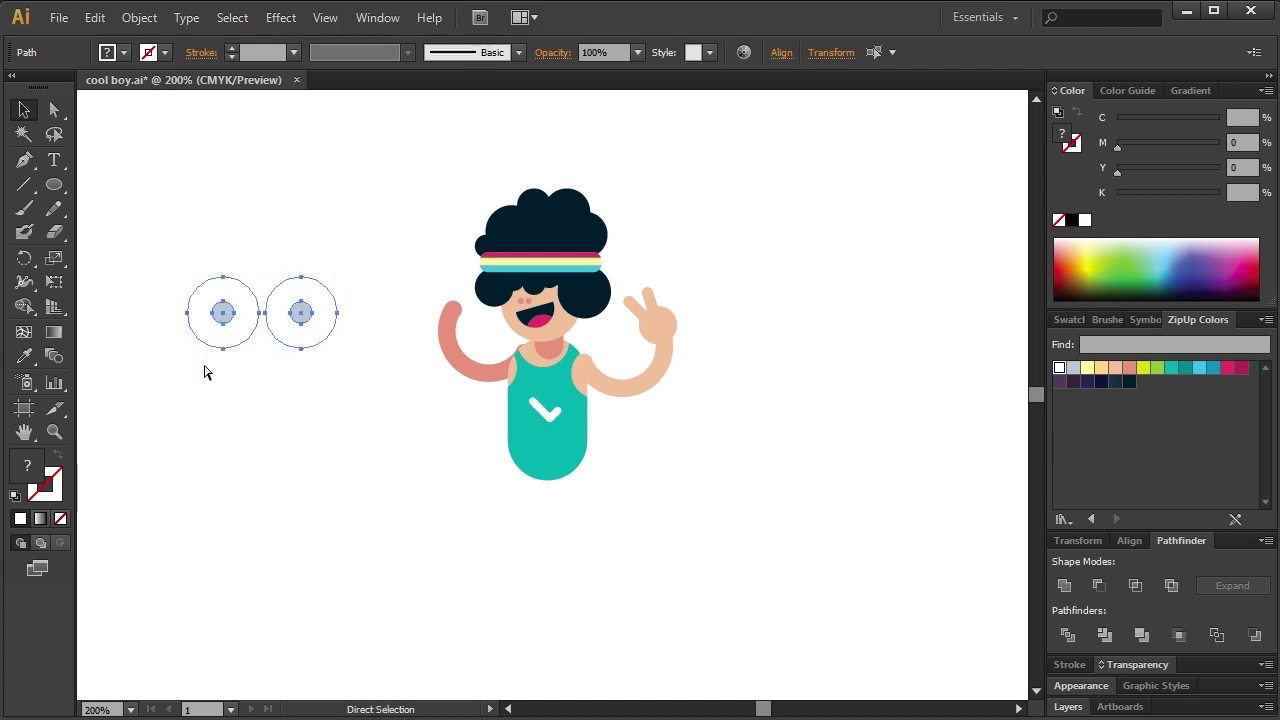
ctrl+click(286, 443)
Draw a rectangle around the two speakers.
click(62, 187)
drag(62, 187, 110, 110)
drag(166, 257, 345, 352)
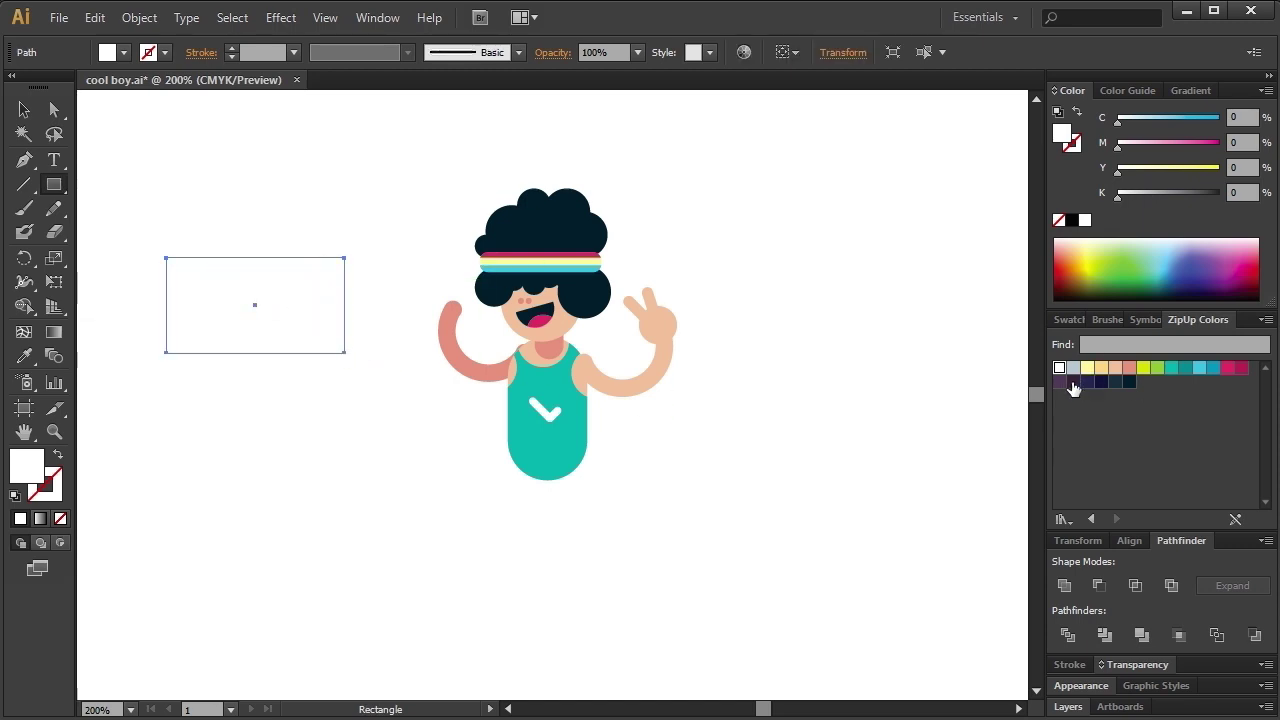
Fill the rectangle light purple, send it behind the speakers and fit it around them.
click(1073, 386)
click(22, 113)
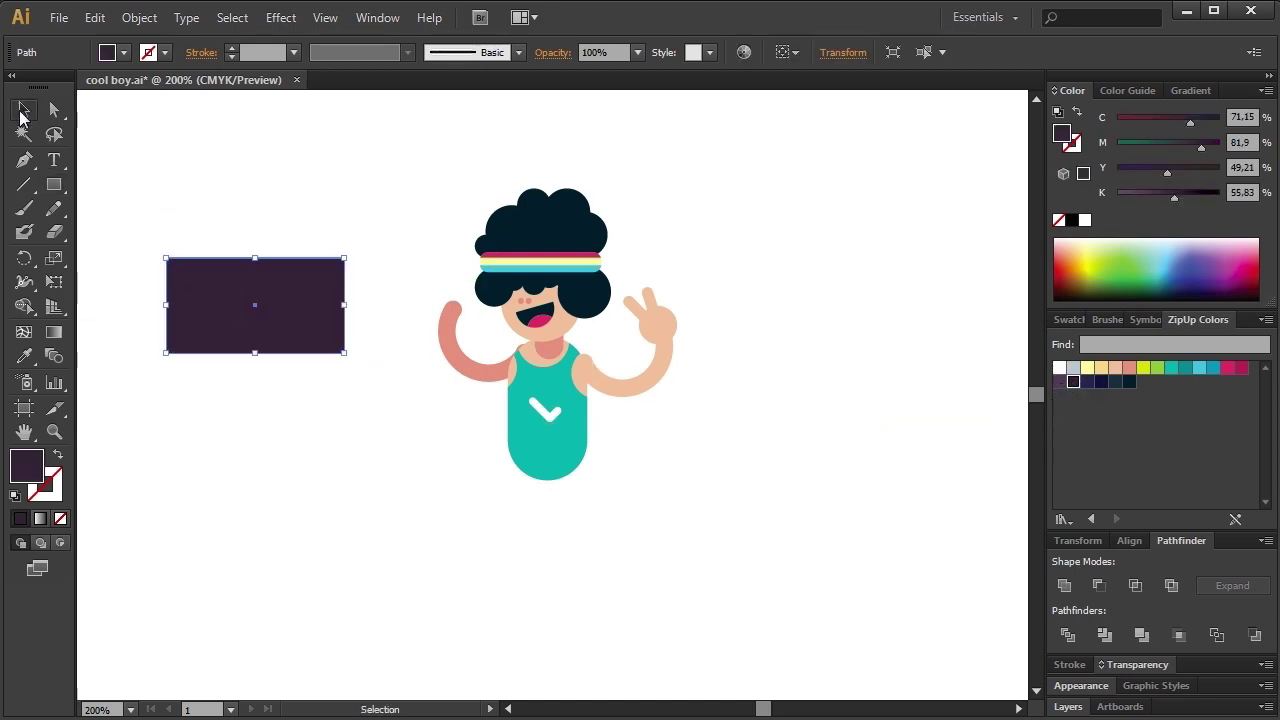
click(1062, 383)
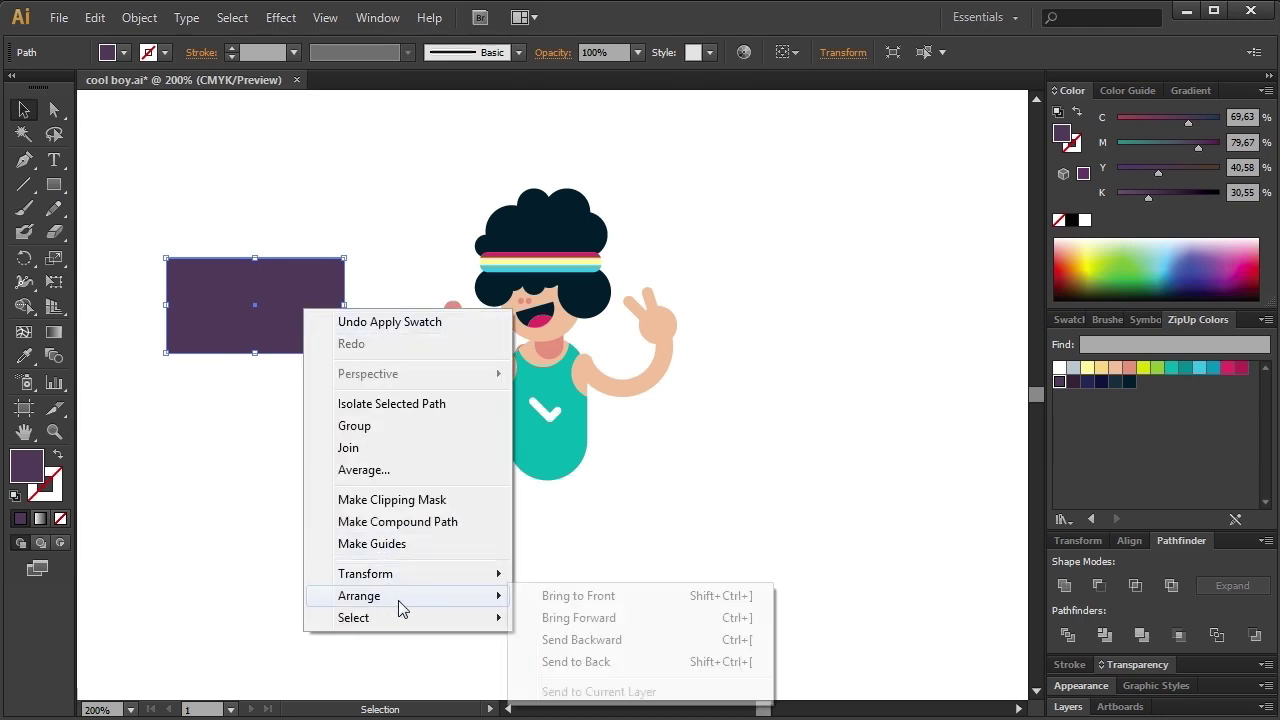
click(586, 660)
click(331, 380)
drag(332, 272, 347, 320)
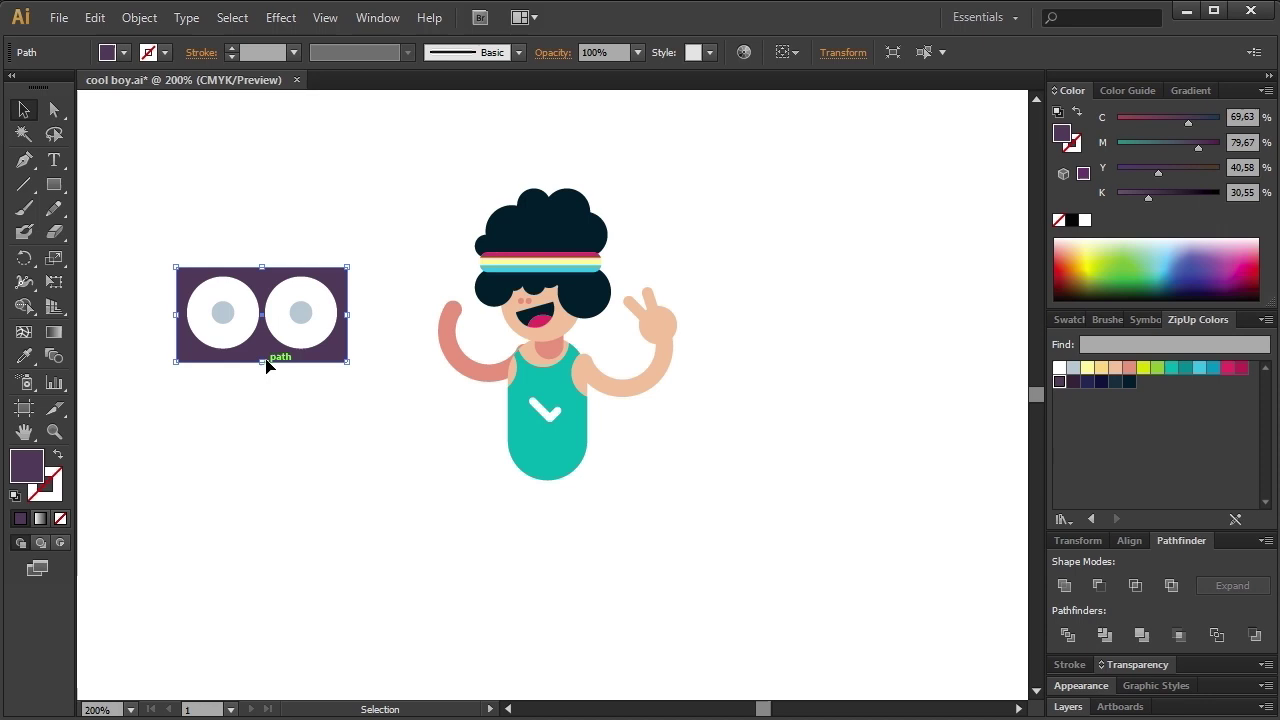
drag(264, 362, 264, 354)
Centre the speakers vertically within the purple rectangle.
drag(323, 406, 294, 314)
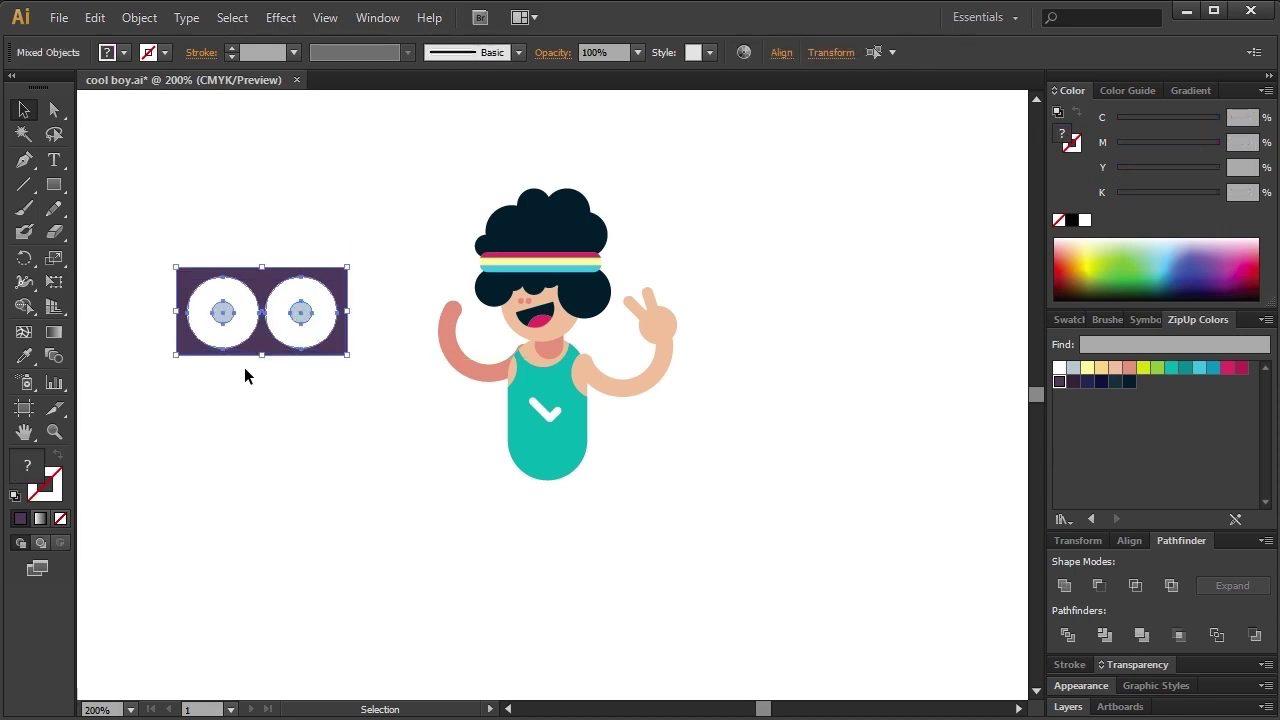
click(1129, 540)
click(1222, 578)
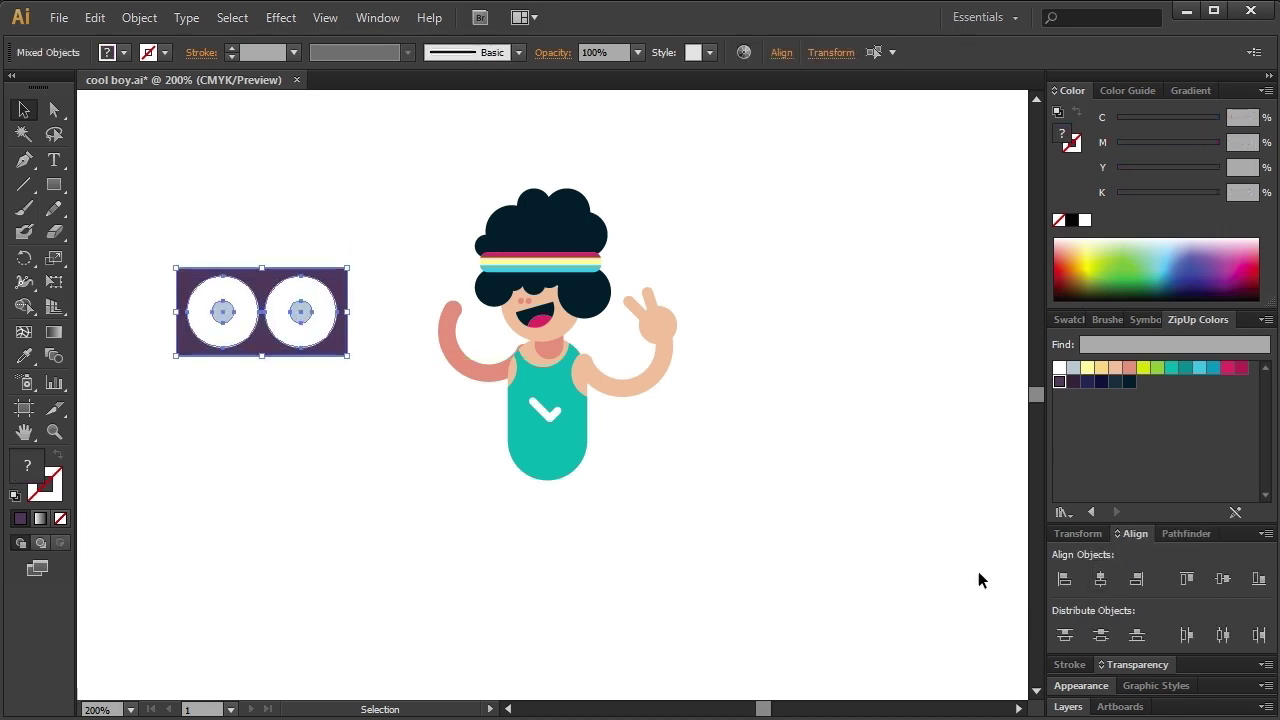
click(345, 489)
Draw a thin dark purple bar above the speakers plus a top-aligned upright copy.
key(m)
drag(222, 254, 301, 262)
click(23, 109)
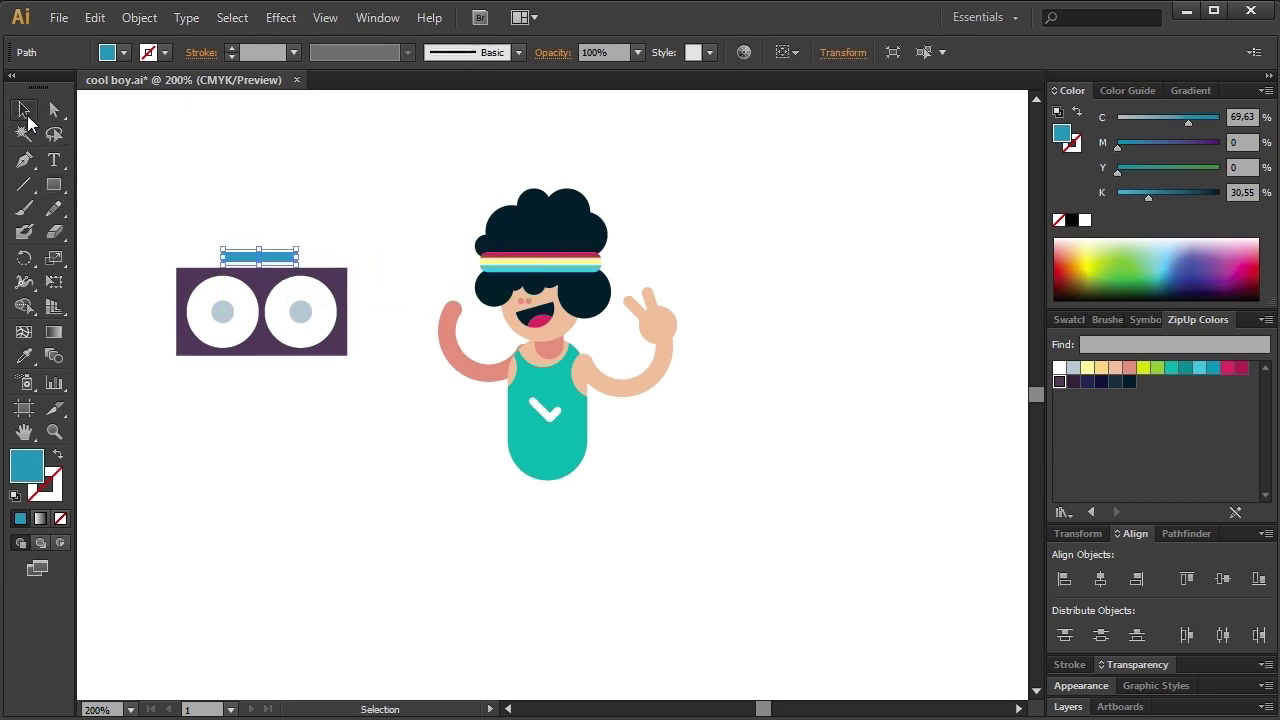
click(1060, 384)
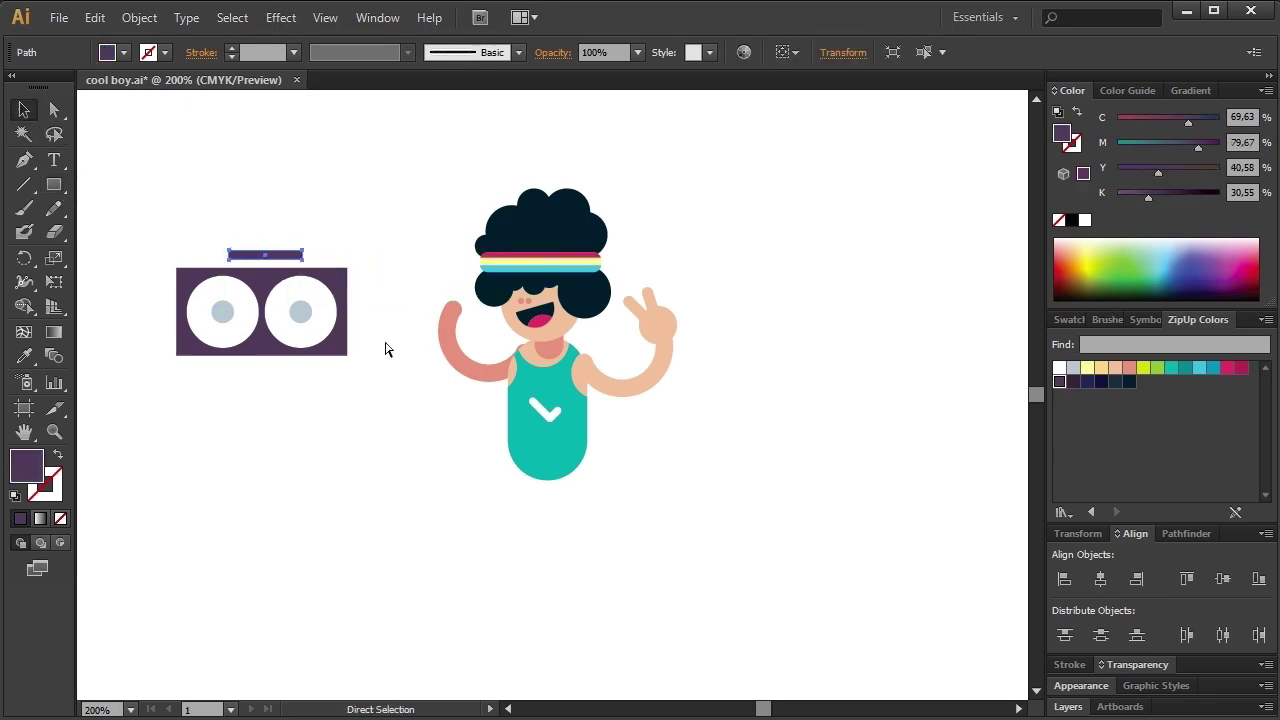
mouse_move(309, 248)
mouse_down()
mouse_move(291, 223)
mouse_move(299, 271)
mouse_up()
click(1183, 579)
Align the upright bar to the left end of the horizontal handle bar.
click(253, 465)
click(292, 298)
shift+click(245, 256)
click(1057, 582)
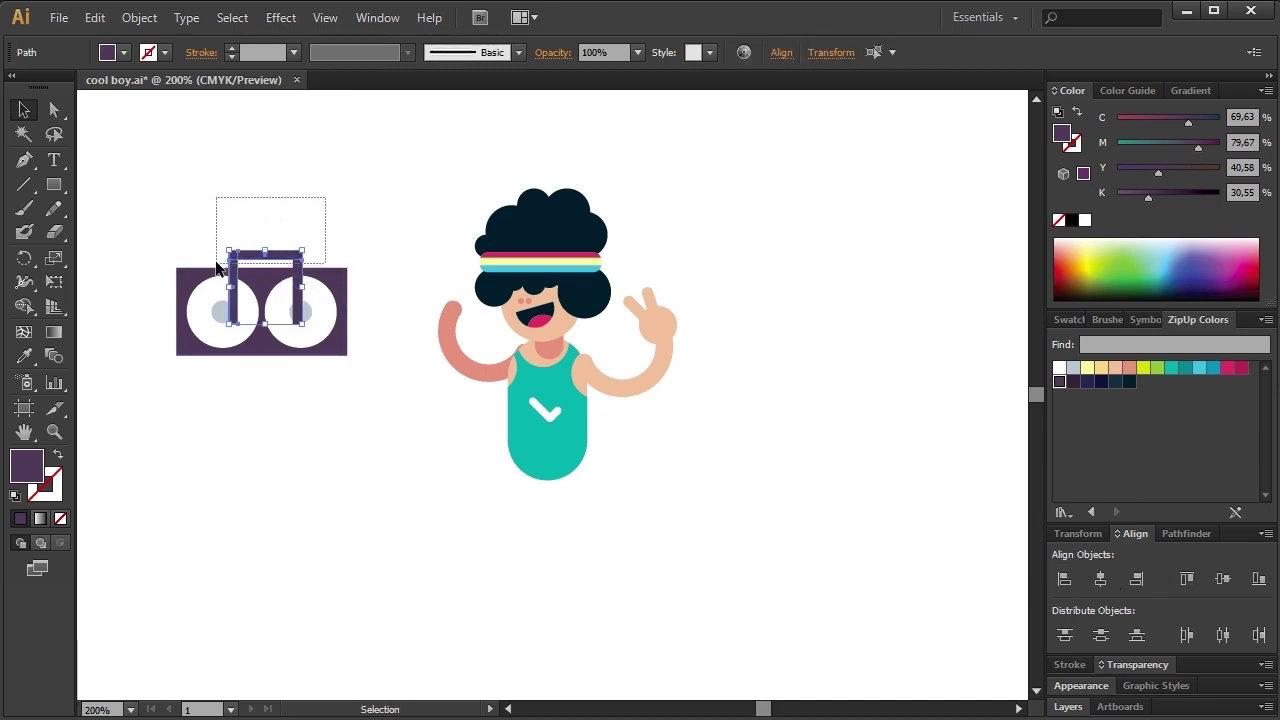
click(1186, 533)
Centre the handle over the boombox body and send it behind the speakers.
drag(363, 233, 237, 369)
click(1129, 540)
click(1100, 578)
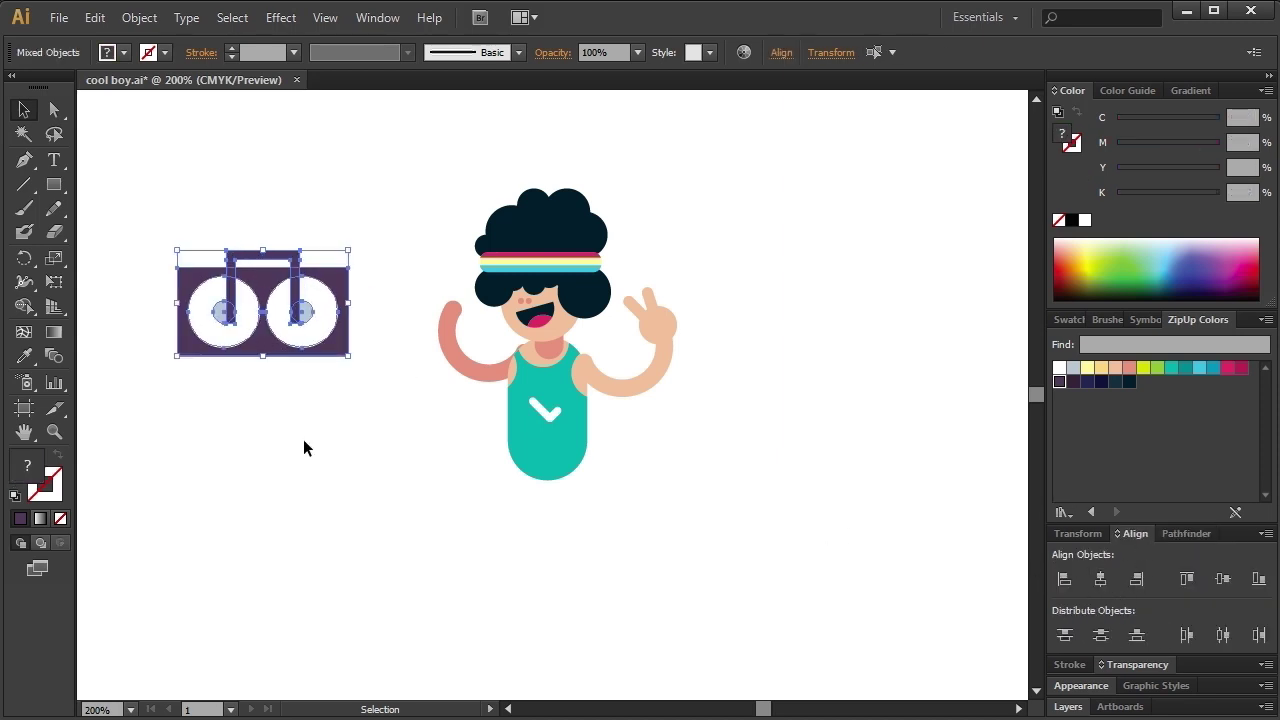
click(364, 303)
right_click(294, 255)
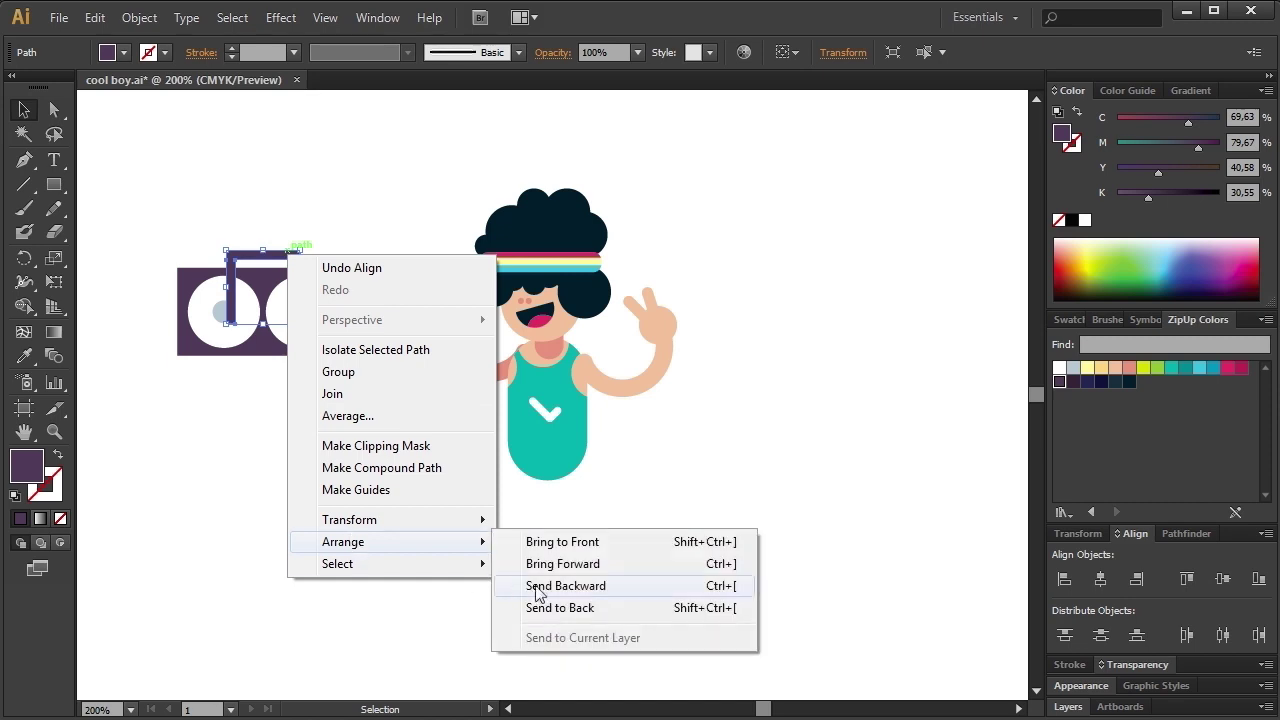
click(545, 607)
Unite the boombox body and handle into one shape with Pathfinder.
drag(357, 222, 205, 370)
click(262, 256)
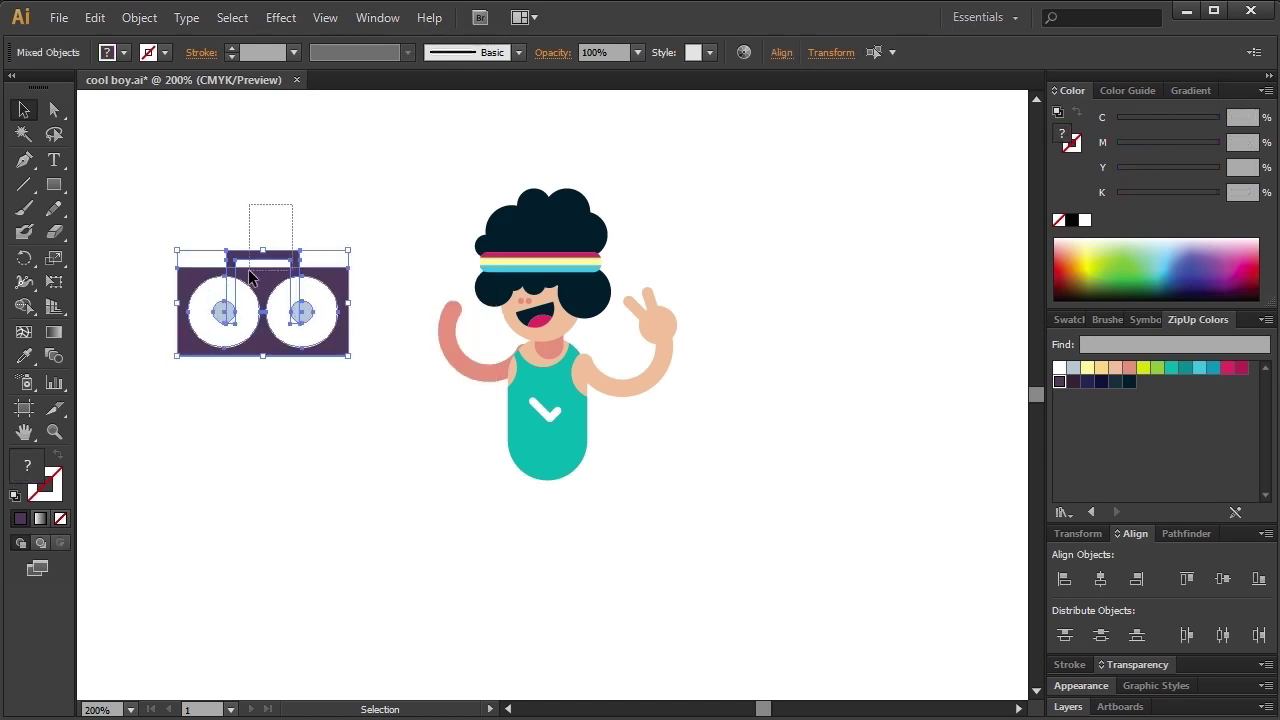
click(1183, 533)
click(1064, 585)
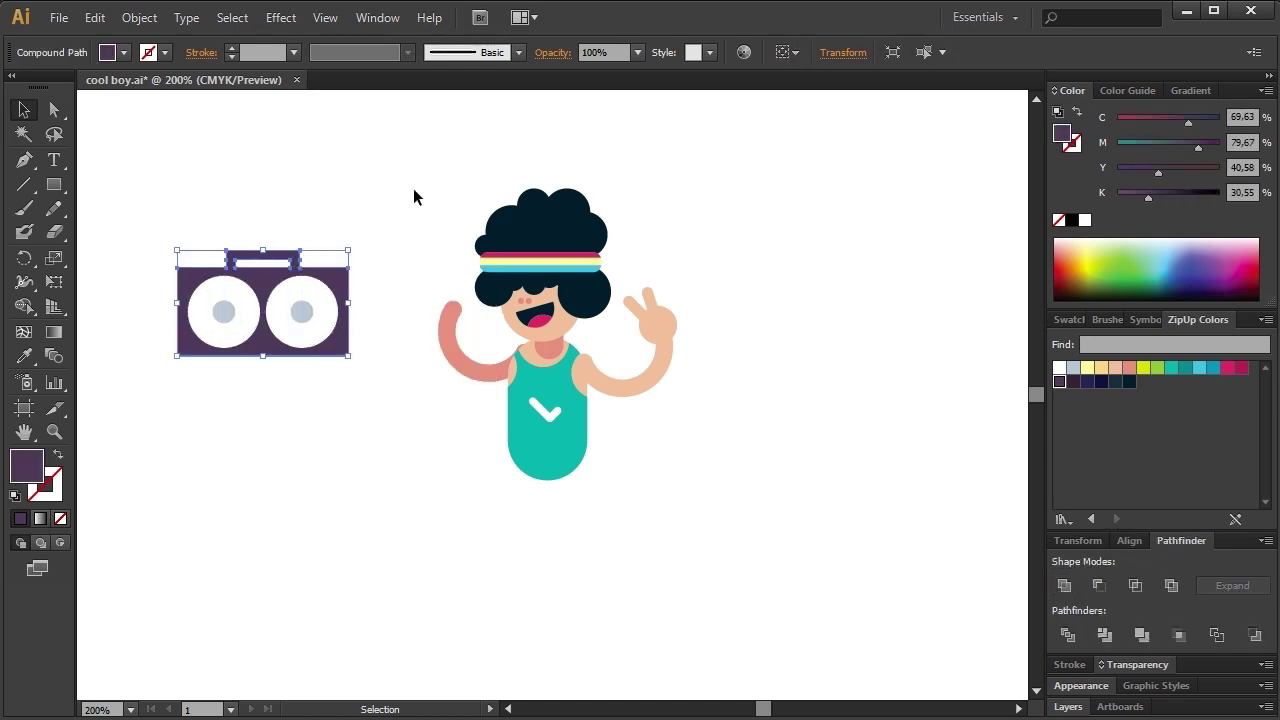
drag(194, 388, 238, 387)
Group the boombox, shrink it, tilt it counter-clockwise and move it onto the boy's shoulder.
key(ctrl+g)
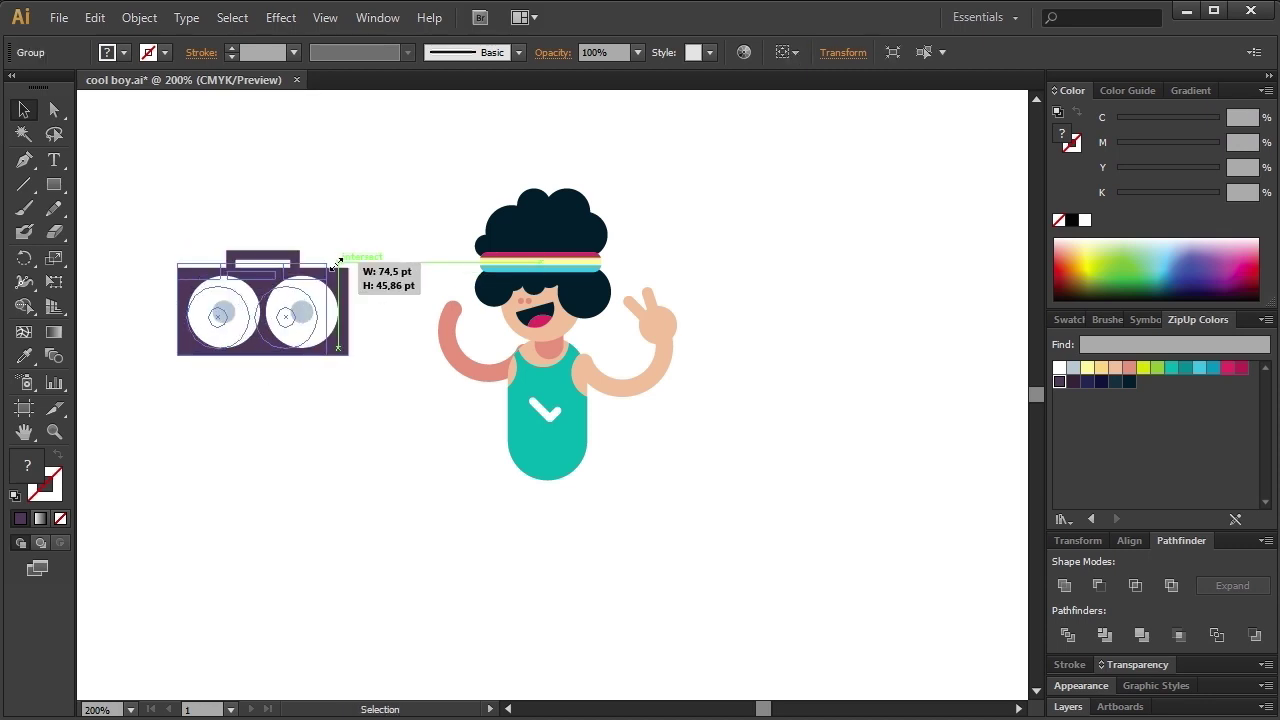
drag(348, 251, 327, 264)
drag(340, 361, 358, 322)
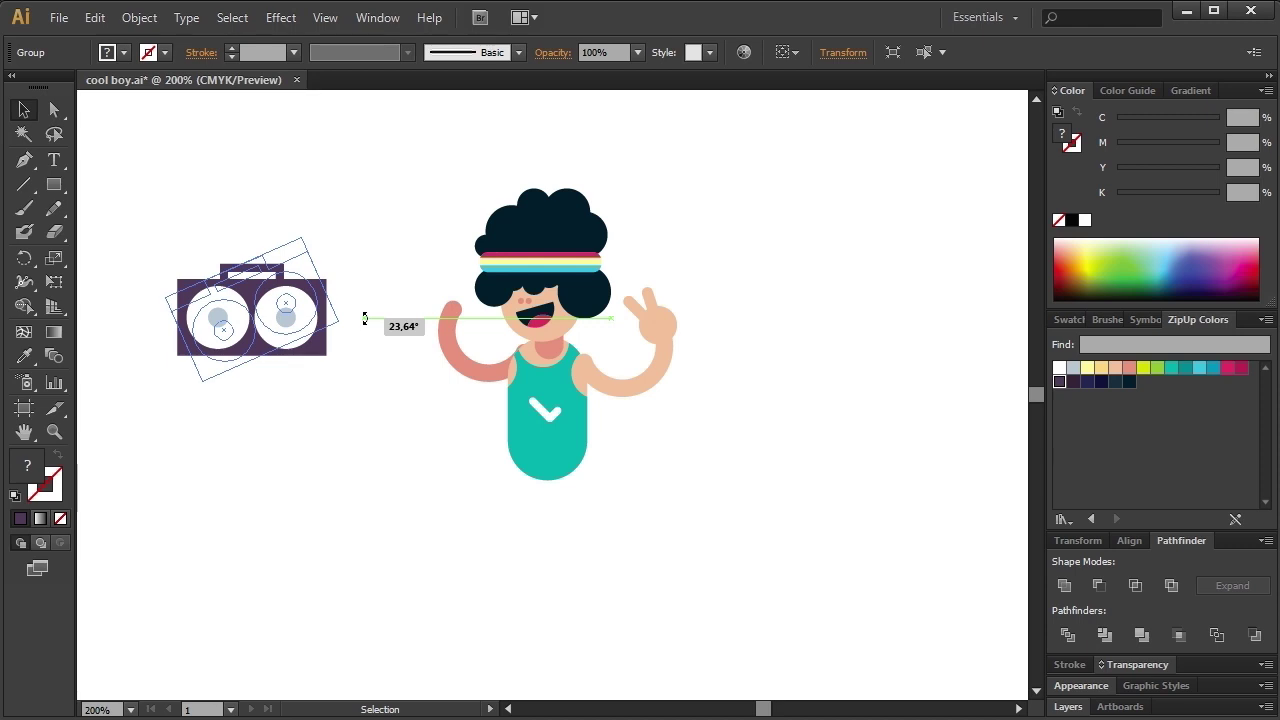
click(323, 406)
drag(268, 355, 492, 355)
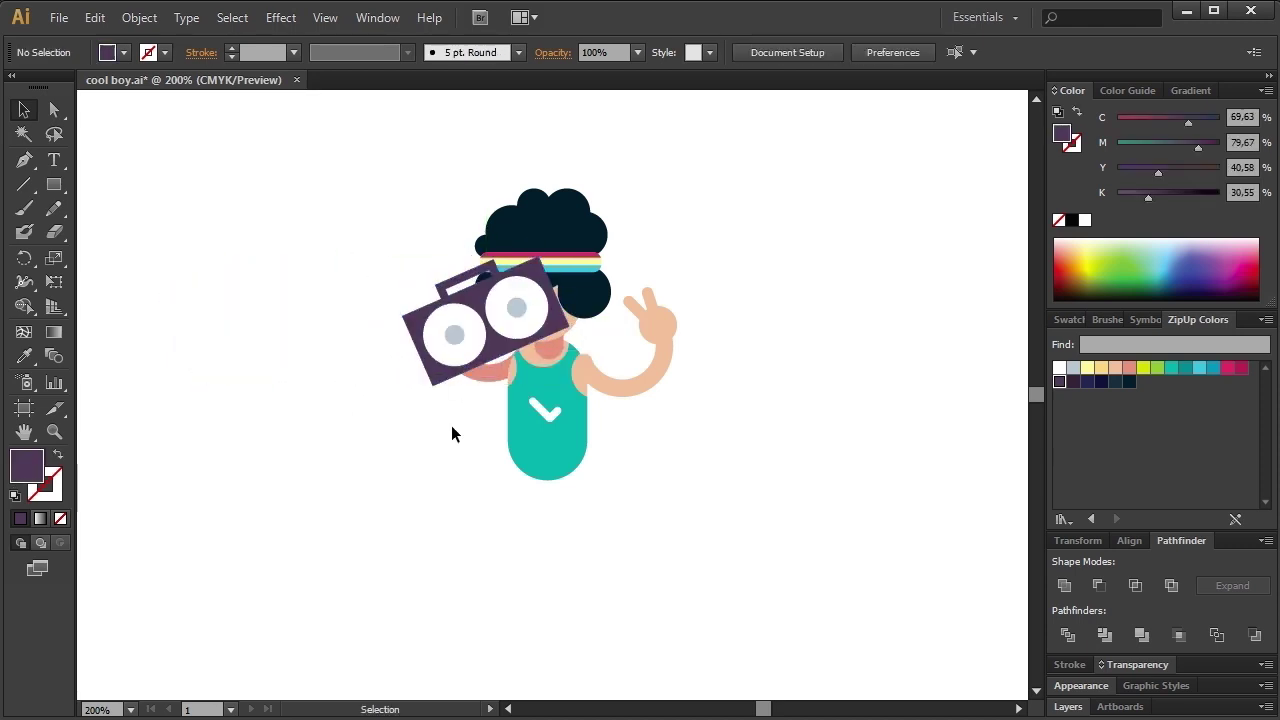
Send the boombox behind the character via Arrange > Send to Back.
right_click(487, 378)
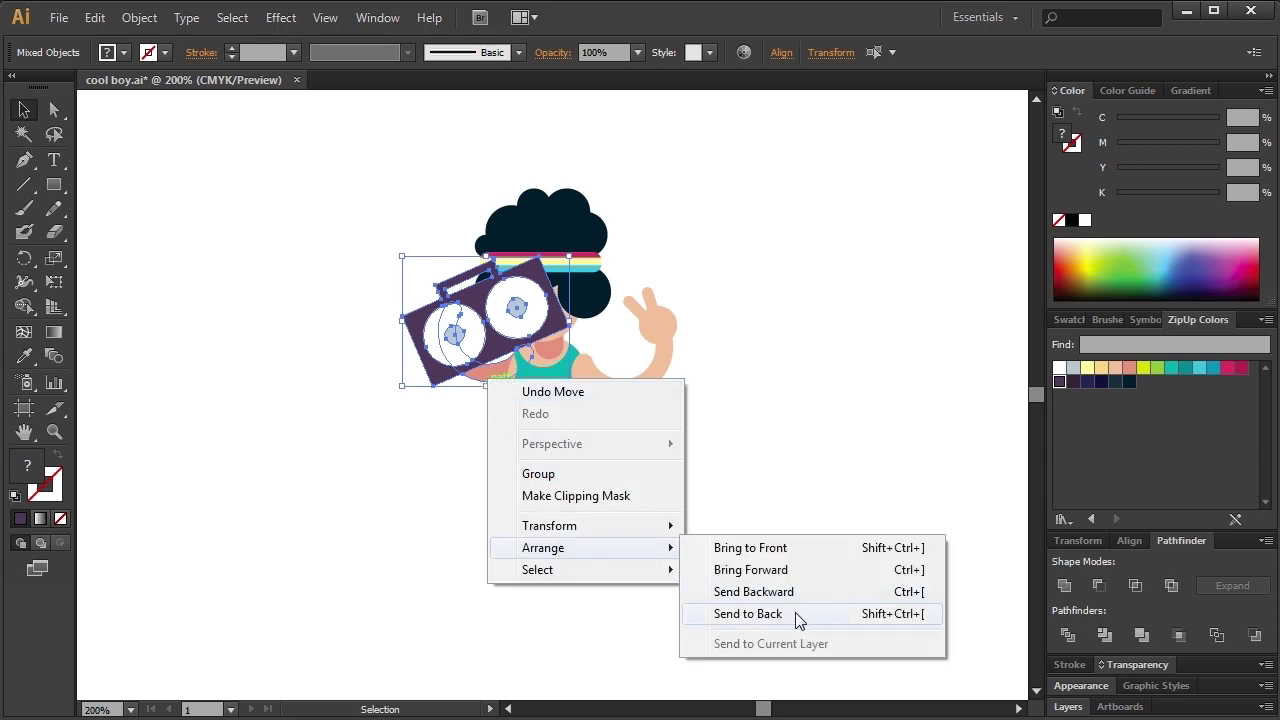
click(797, 614)
click(837, 611)
click(445, 350)
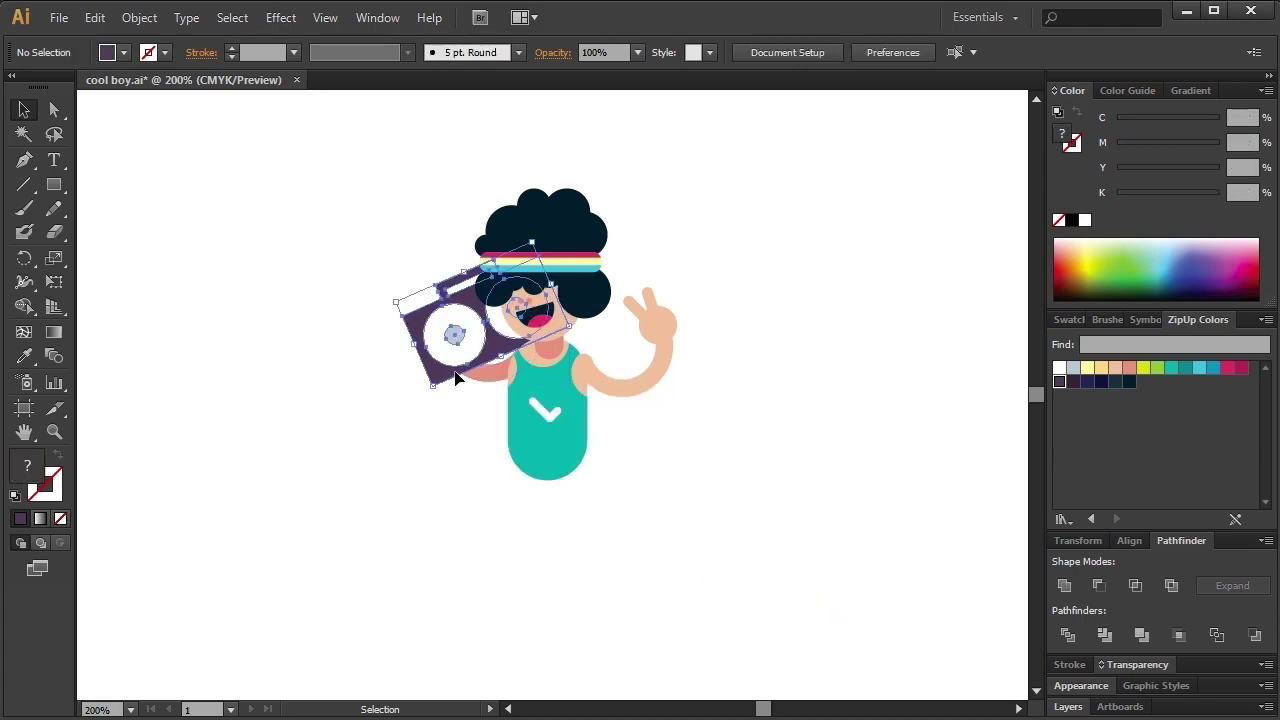
click(476, 508)
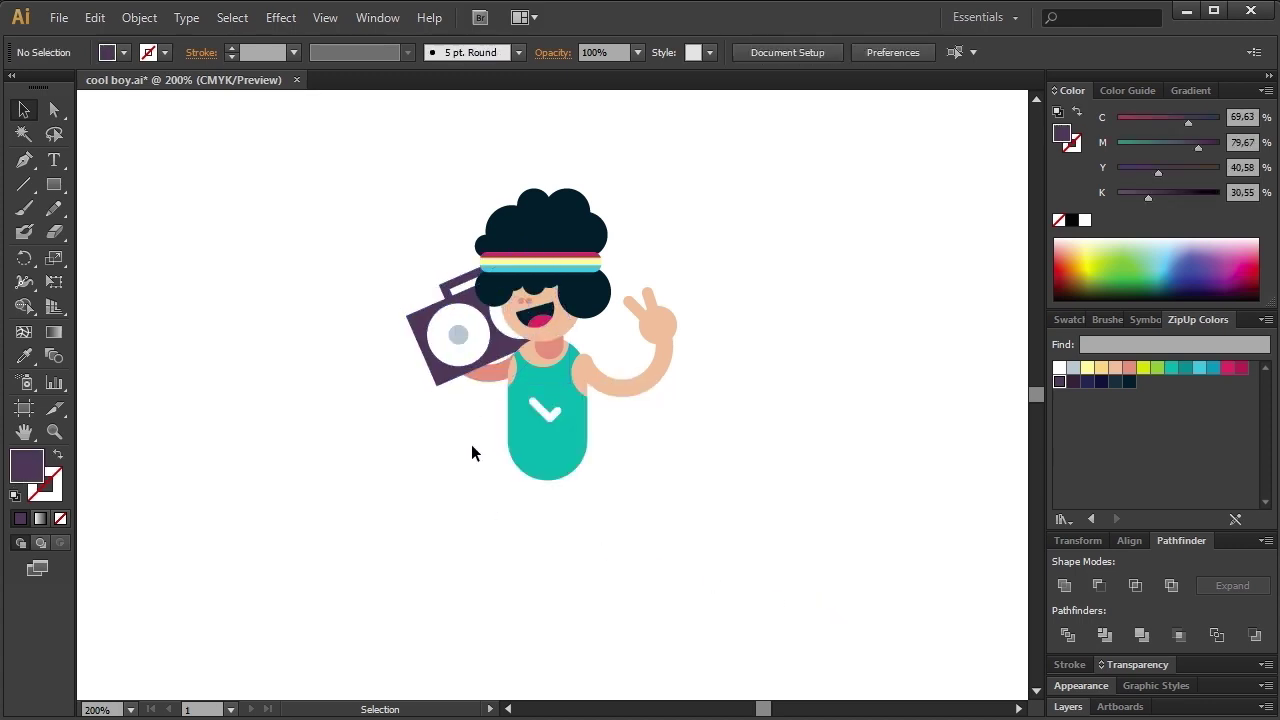
Ungroup the character's artwork and send its body parts to the back.
drag(584, 483, 432, 373)
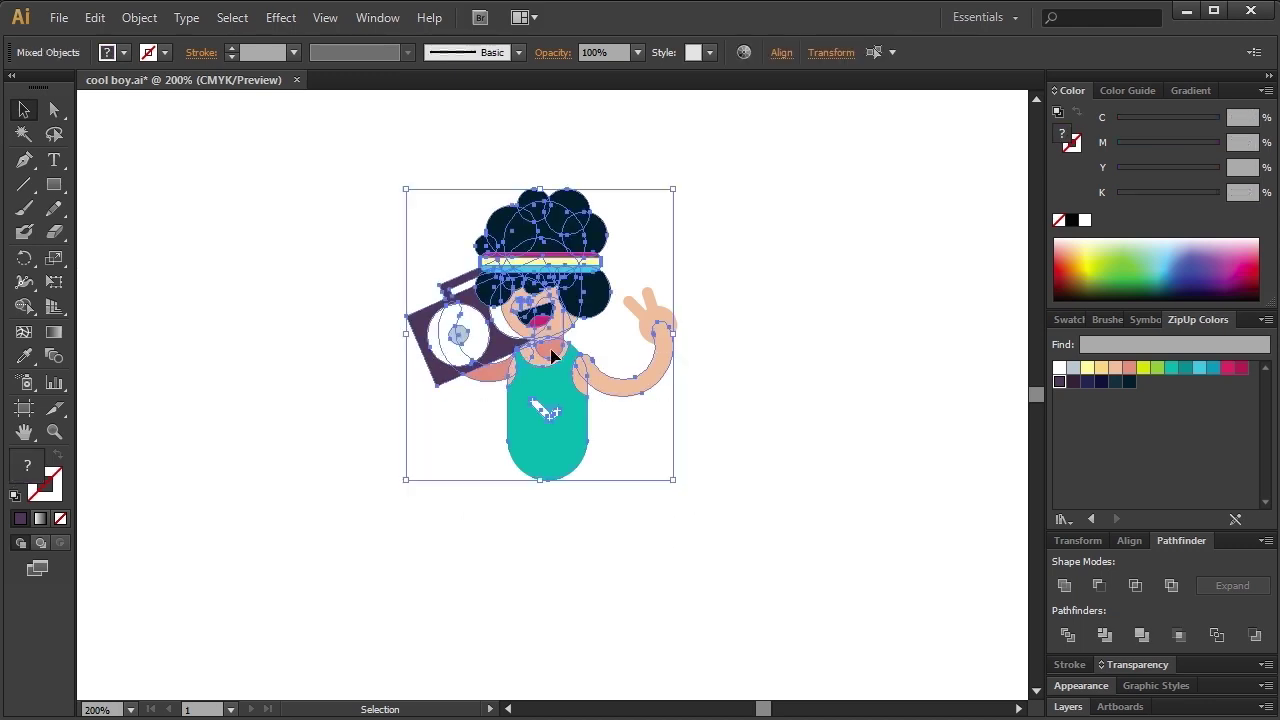
click(608, 320)
right_click(583, 292)
click(634, 409)
mouse_move(769, 578)
mouse_down()
mouse_move(432, 444)
mouse_move(331, 349)
mouse_up()
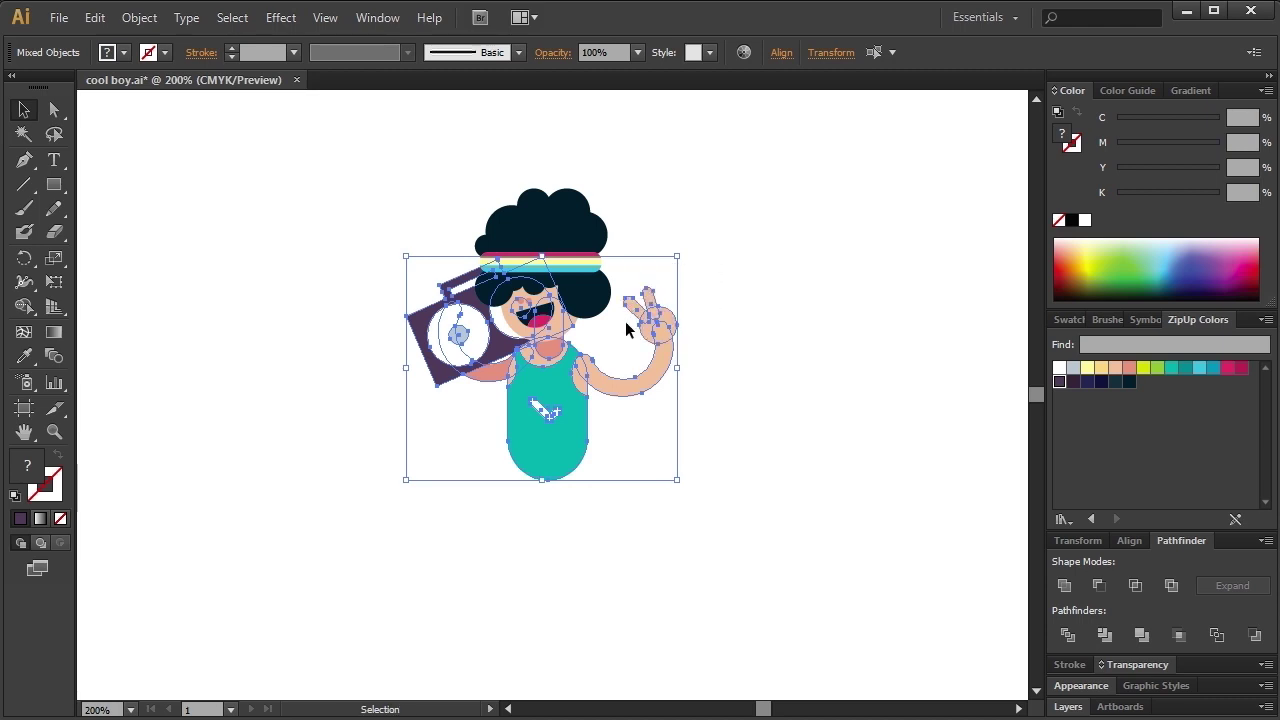
right_click(572, 366)
click(855, 606)
click(796, 578)
Send both arms behind the teal tank top.
click(537, 370)
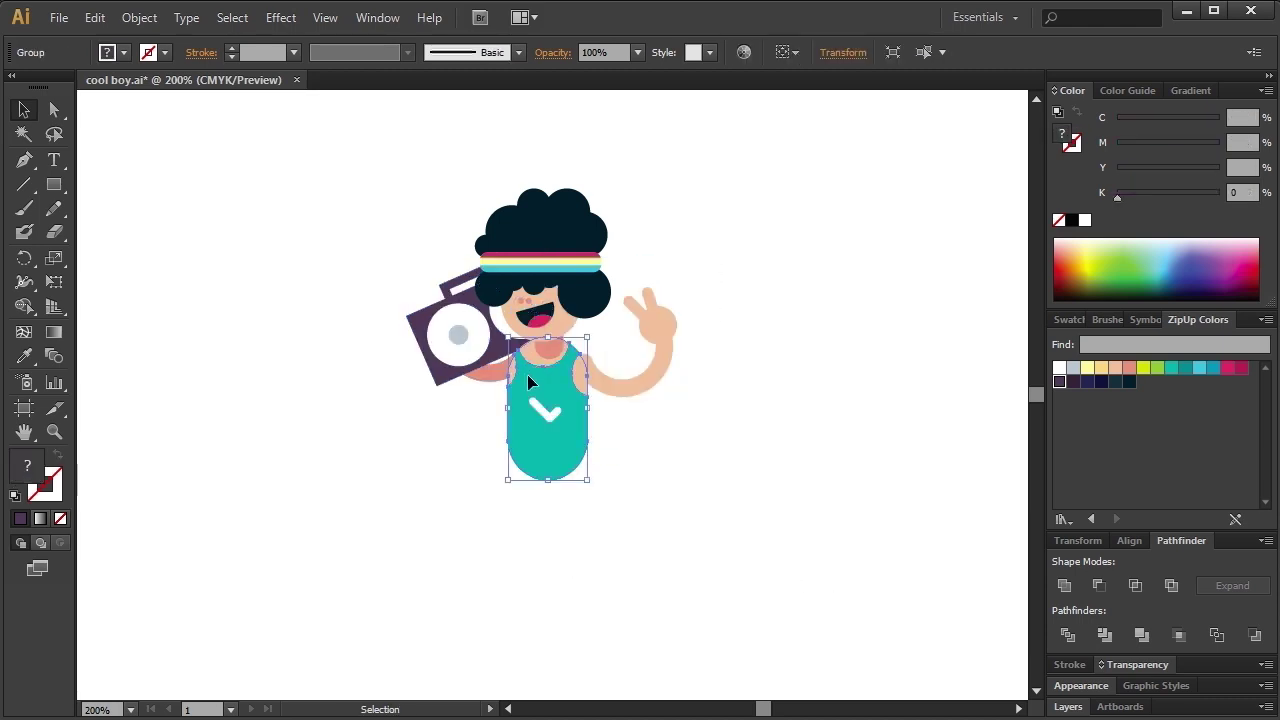
shift+click(521, 373)
shift+click(606, 371)
right_click(606, 372)
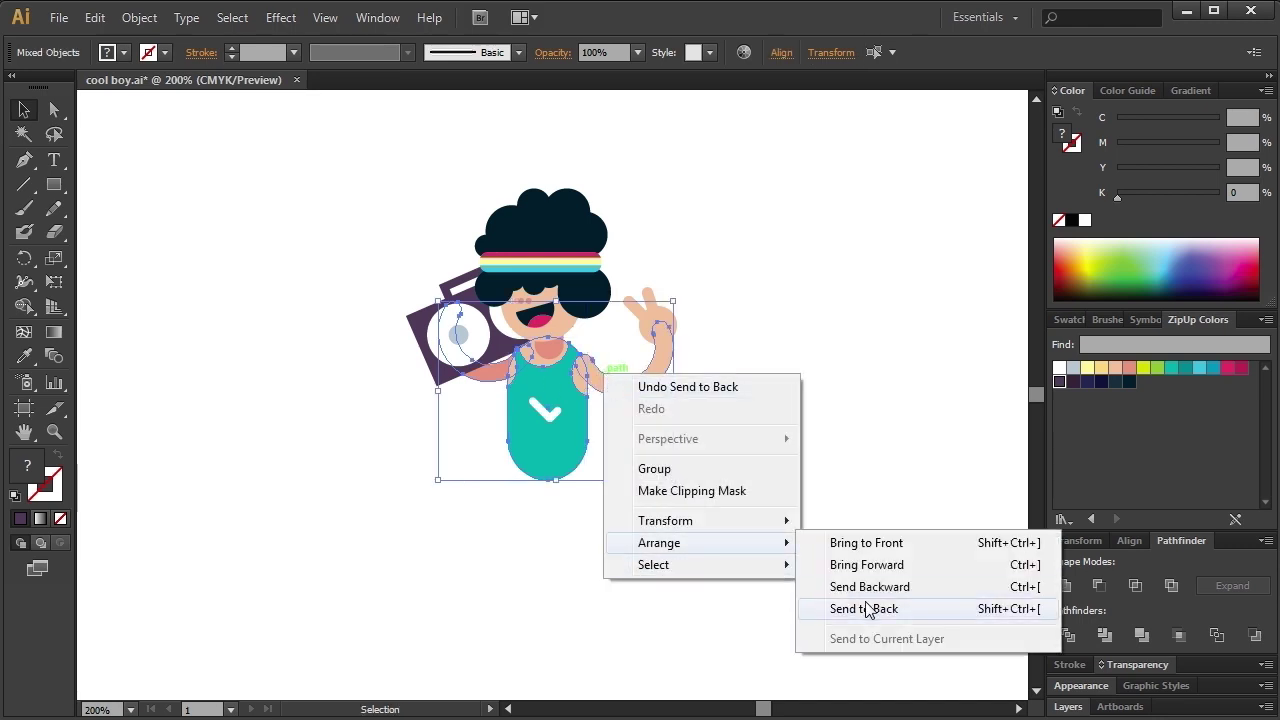
click(866, 609)
click(859, 601)
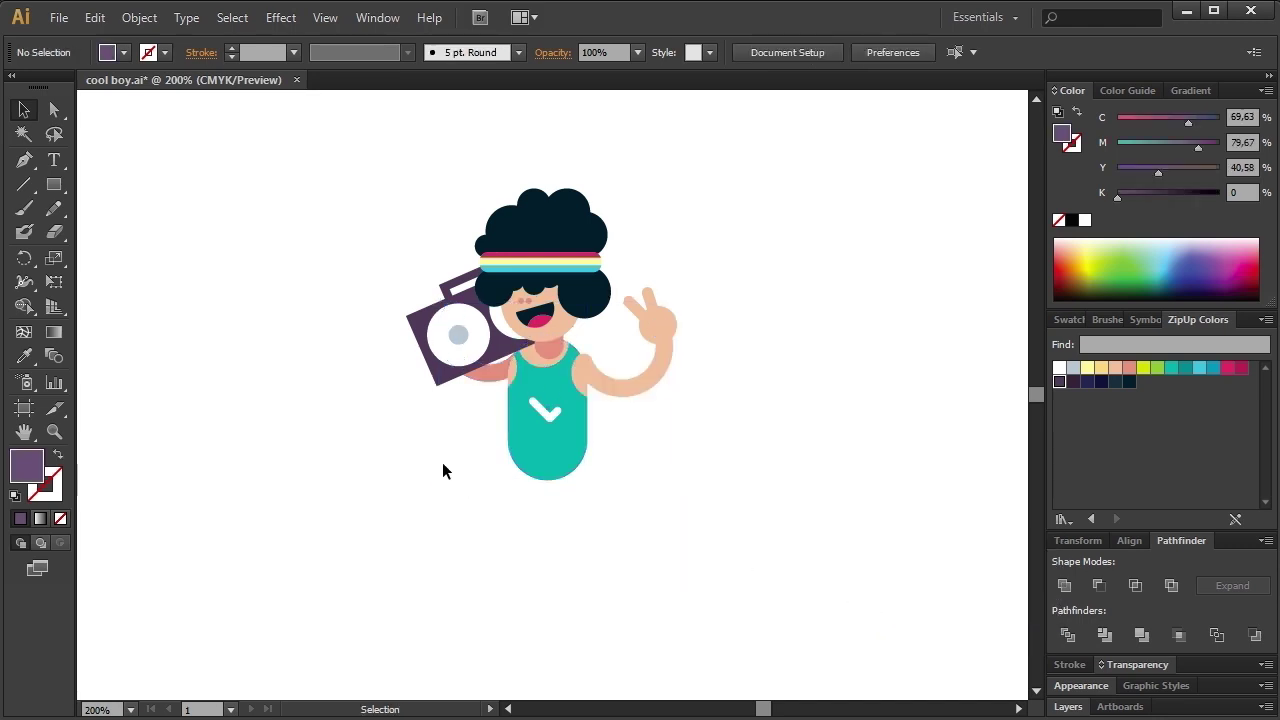
Rotate and reposition the arm upward so it grips the boombox from behind.
click(456, 382)
drag(548, 348, 551, 363)
click(551, 363)
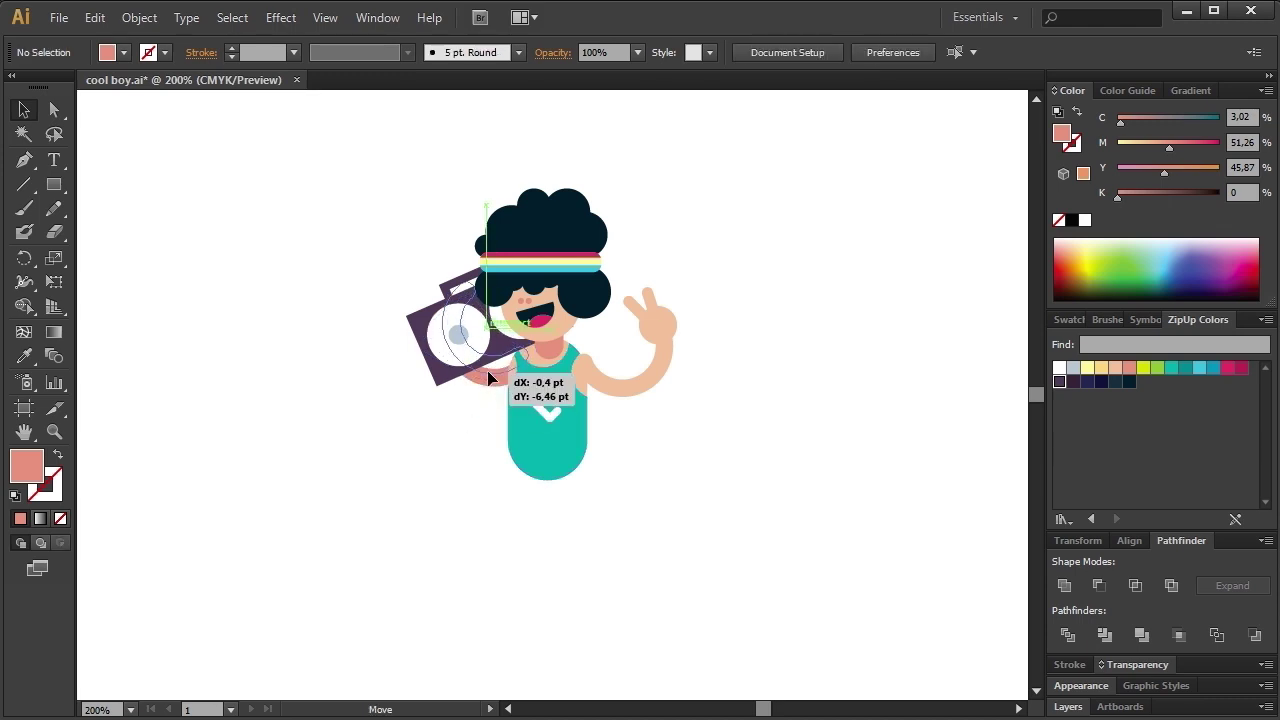
drag(512, 402, 479, 428)
click(471, 452)
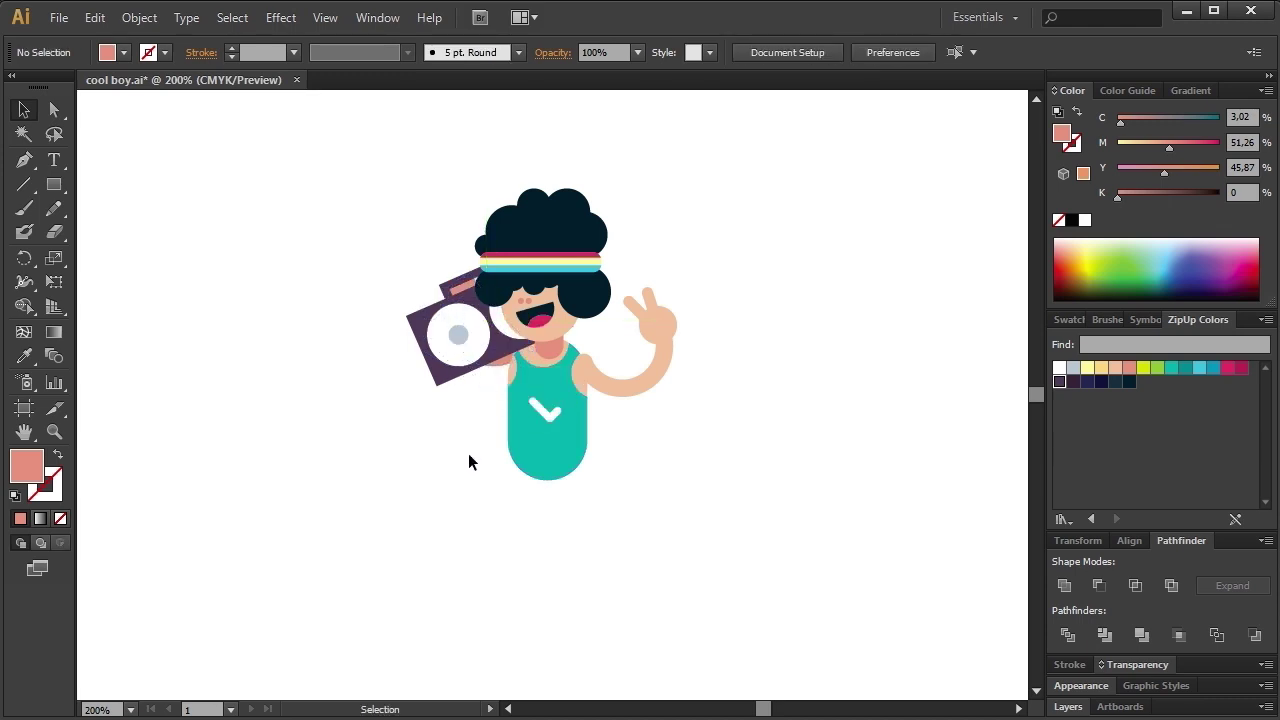
drag(502, 366, 478, 420)
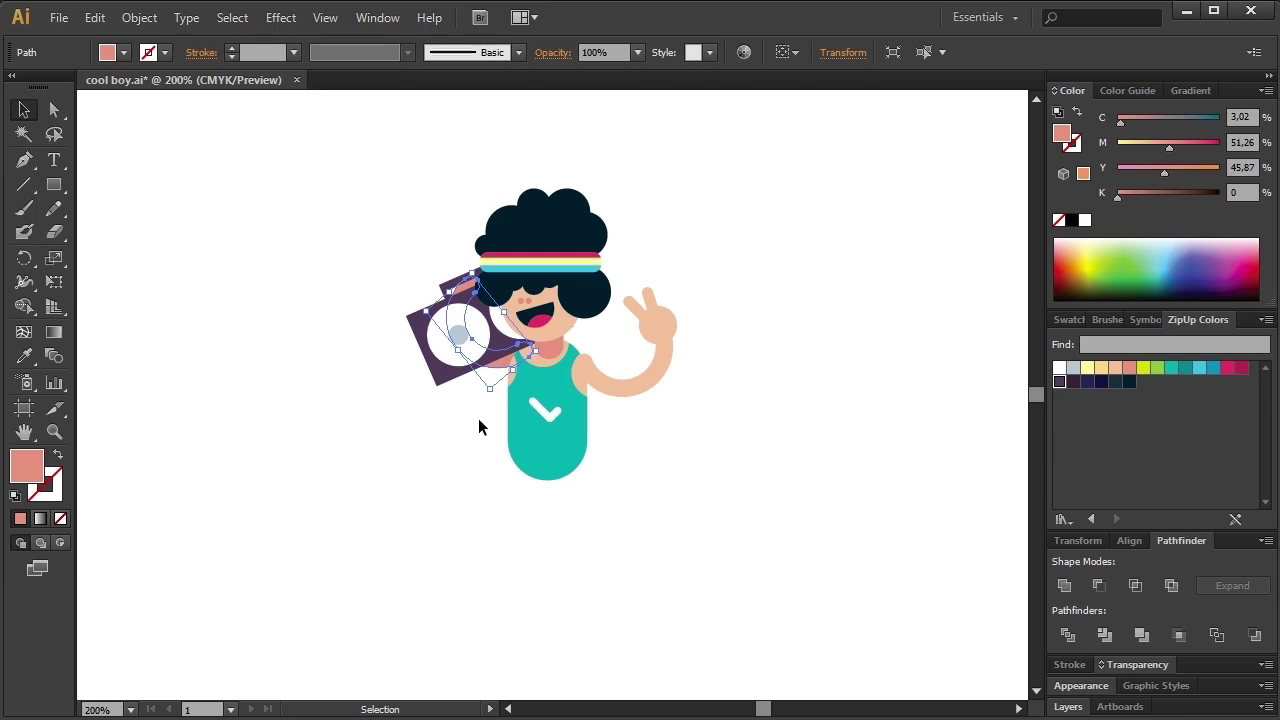
click(478, 426)
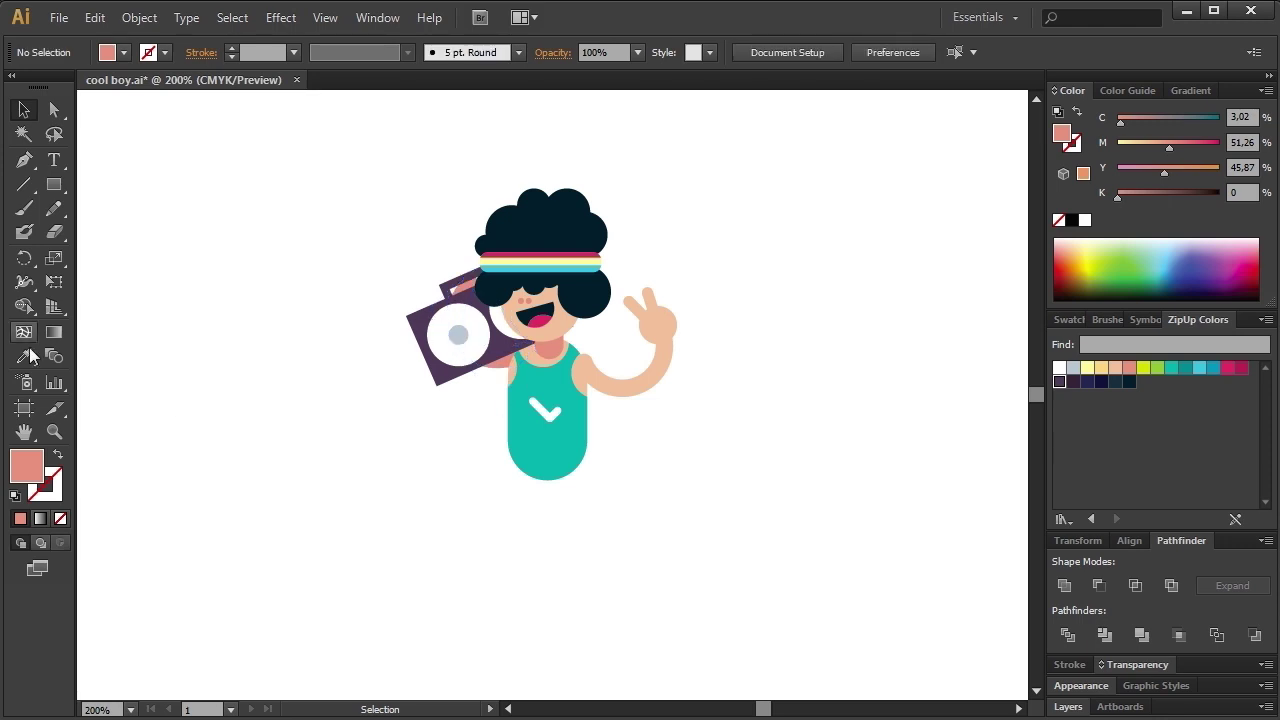
Draw a rectangle across the boy's lower body.
click(54, 185)
drag(714, 529, 458, 431)
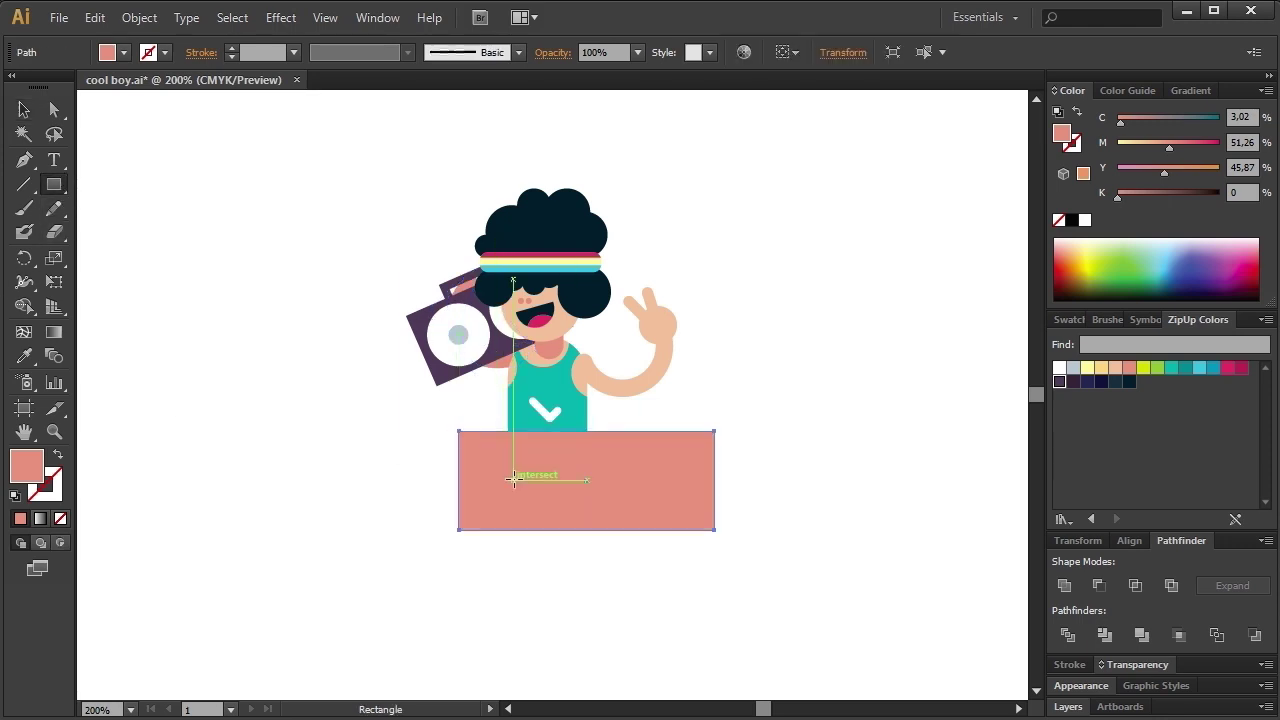
key(v)
click(194, 257)
Ungroup the tank top pieces.
click(571, 409)
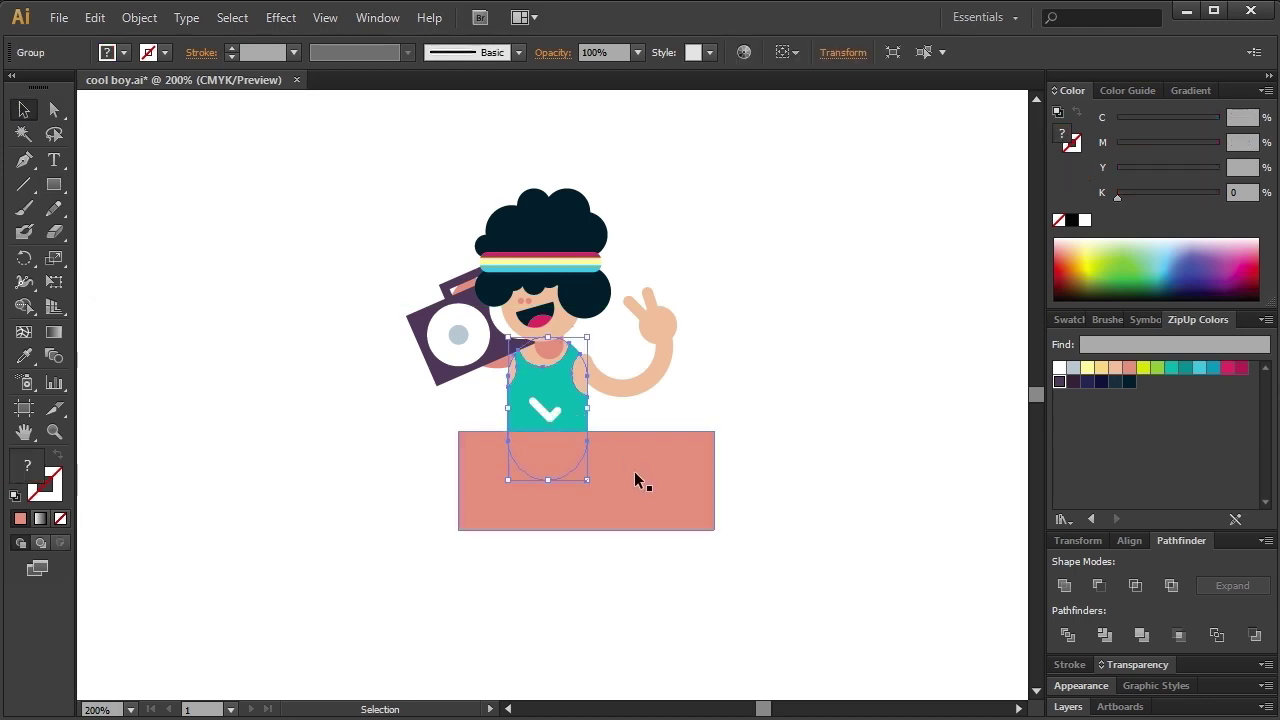
right_click(571, 398)
click(615, 491)
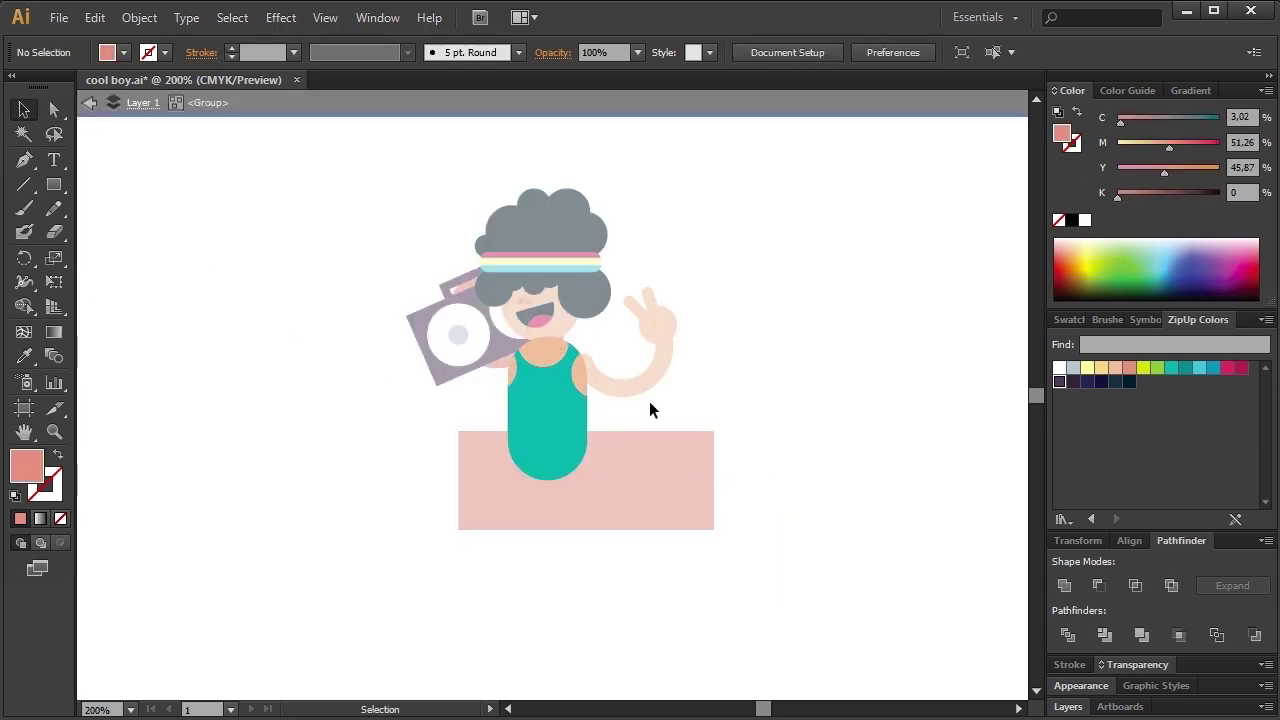
double_click(649, 409)
right_click(611, 411)
click(627, 524)
Divide the tank top along the rectangle's edge and ungroup the resulting pieces.
click(610, 458)
shift+click(565, 405)
click(1099, 585)
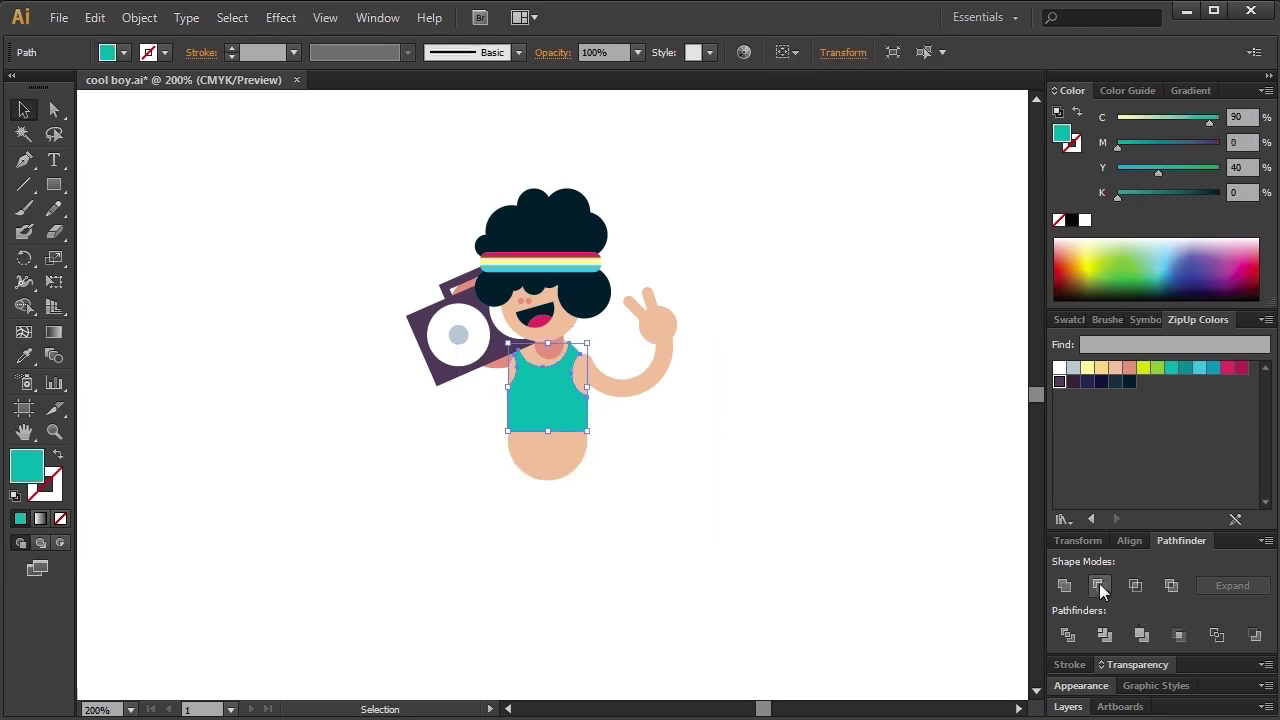
key(ctrl+z)
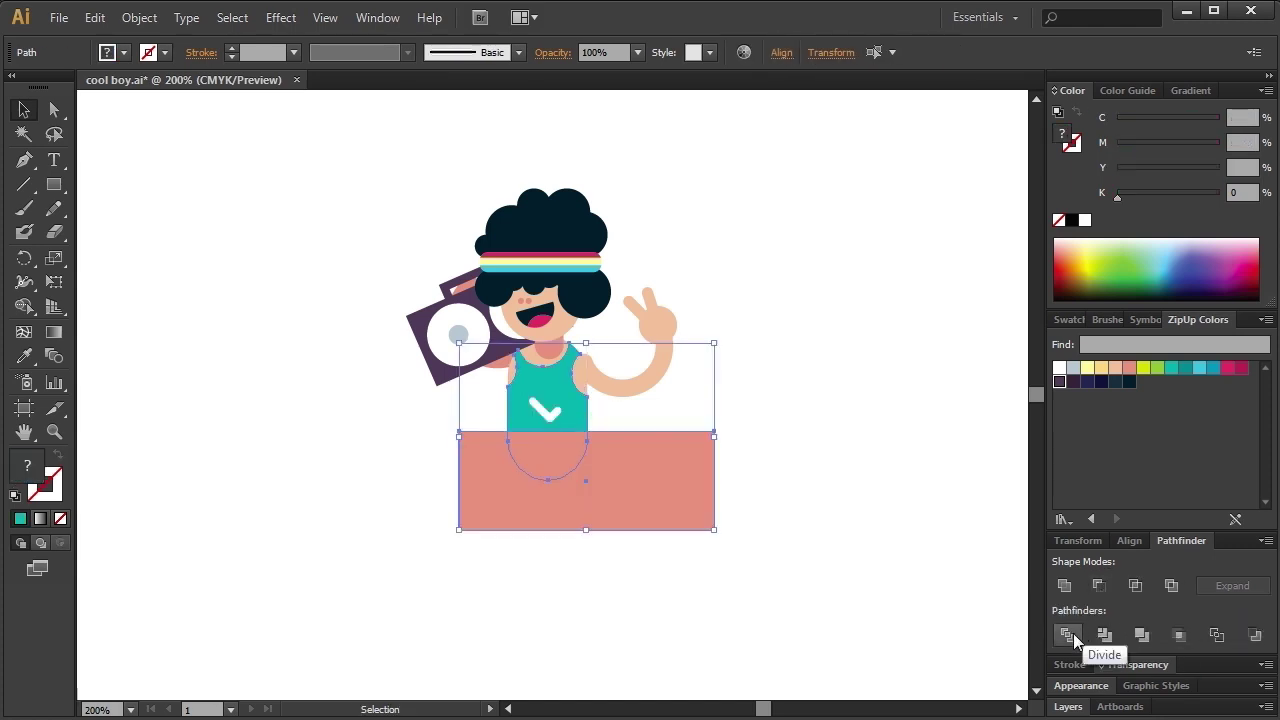
click(1067, 634)
right_click(647, 478)
click(705, 595)
Delete the leftover rectangle piece and colour the bottom section dark teal.
click(651, 491)
key(Delete)
click(578, 462)
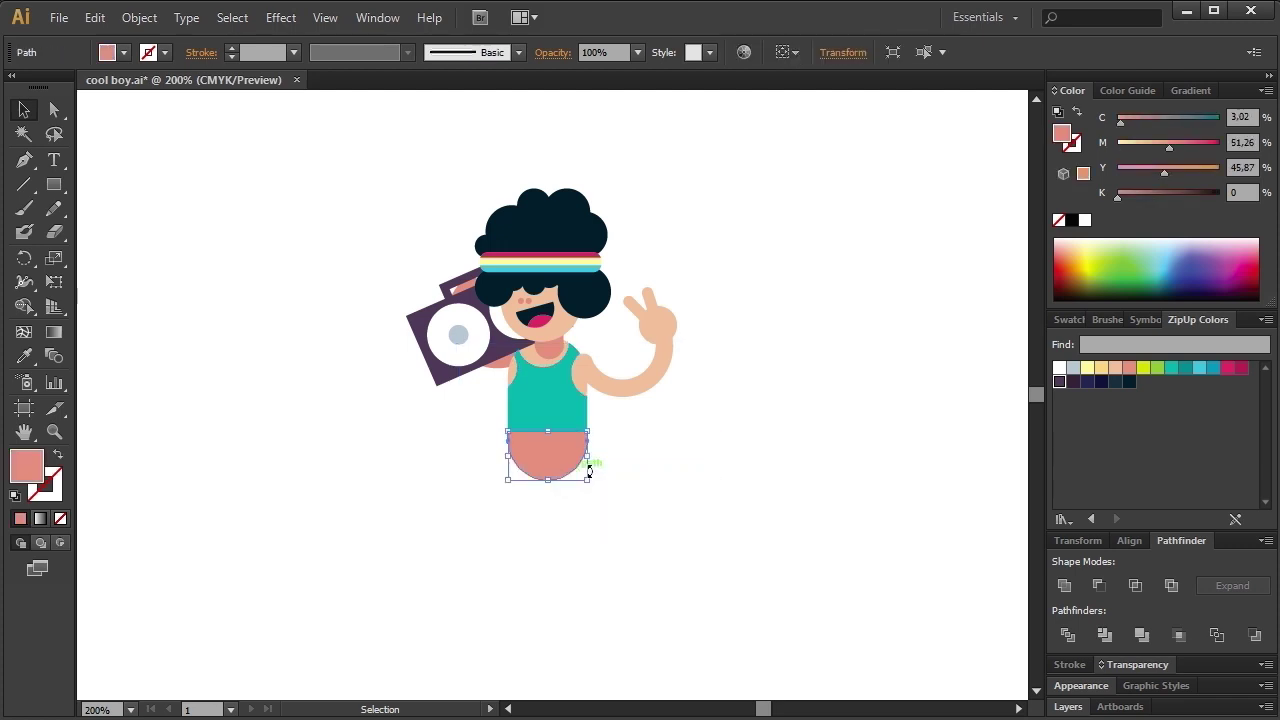
click(1185, 367)
click(581, 514)
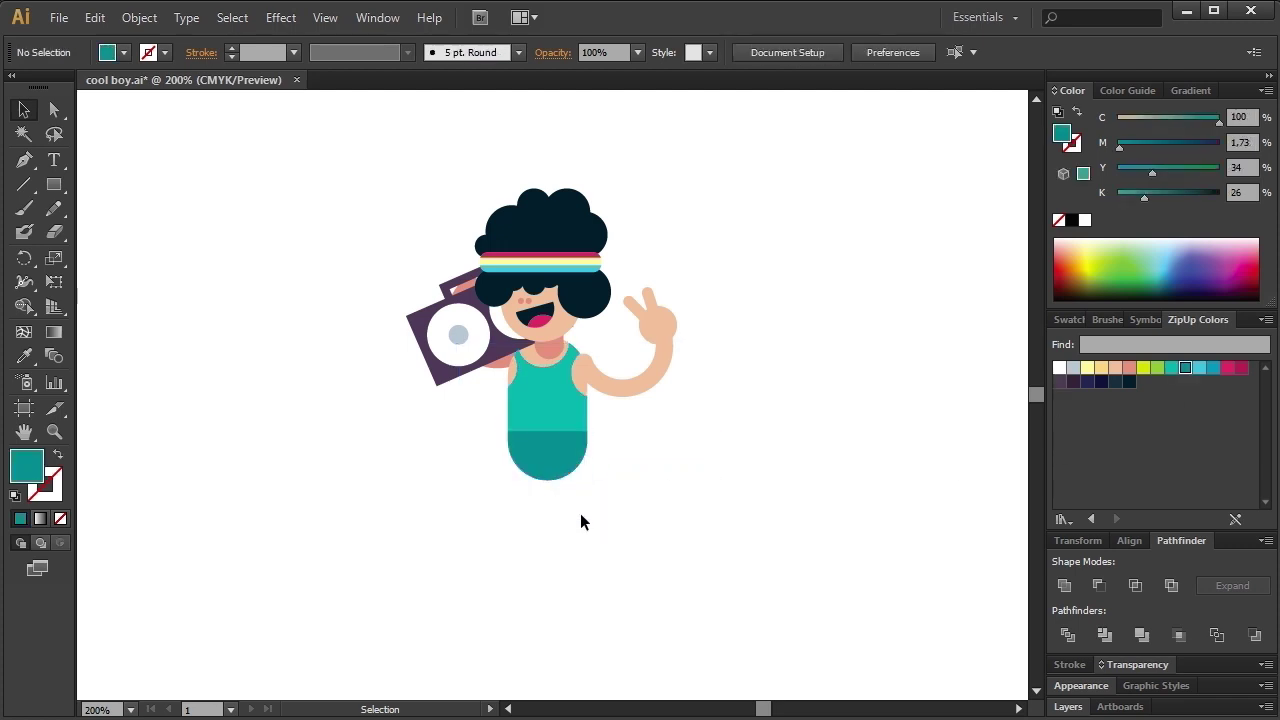
Select the white chevron group on the shirt to change its stacking order.
click(521, 396)
click(554, 411)
right_click(554, 412)
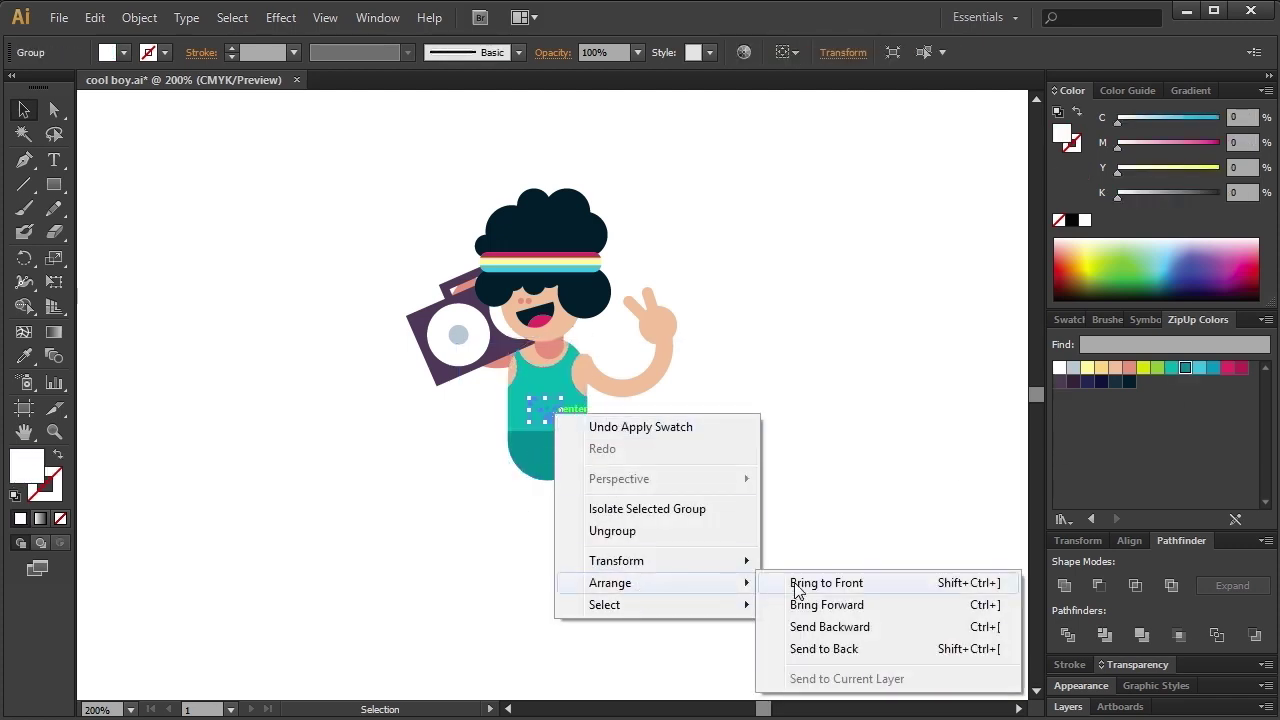
Bring the chevron in front of the torso and draw a small teal leg rectangle.
click(797, 583)
click(54, 185)
drag(660, 496, 700, 551)
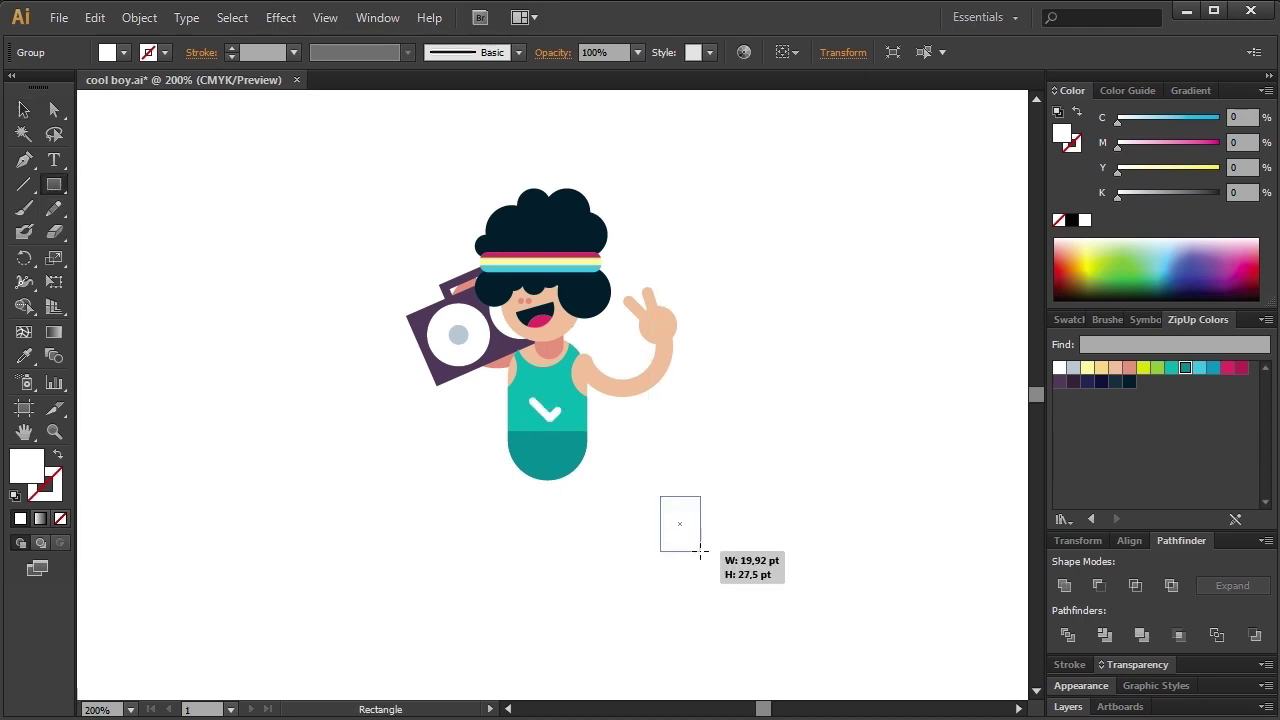
click(1185, 367)
click(23, 109)
click(704, 603)
Place the darkened leg rectangle under the shorts' left edge, behind the figure.
drag(679, 544, 565, 490)
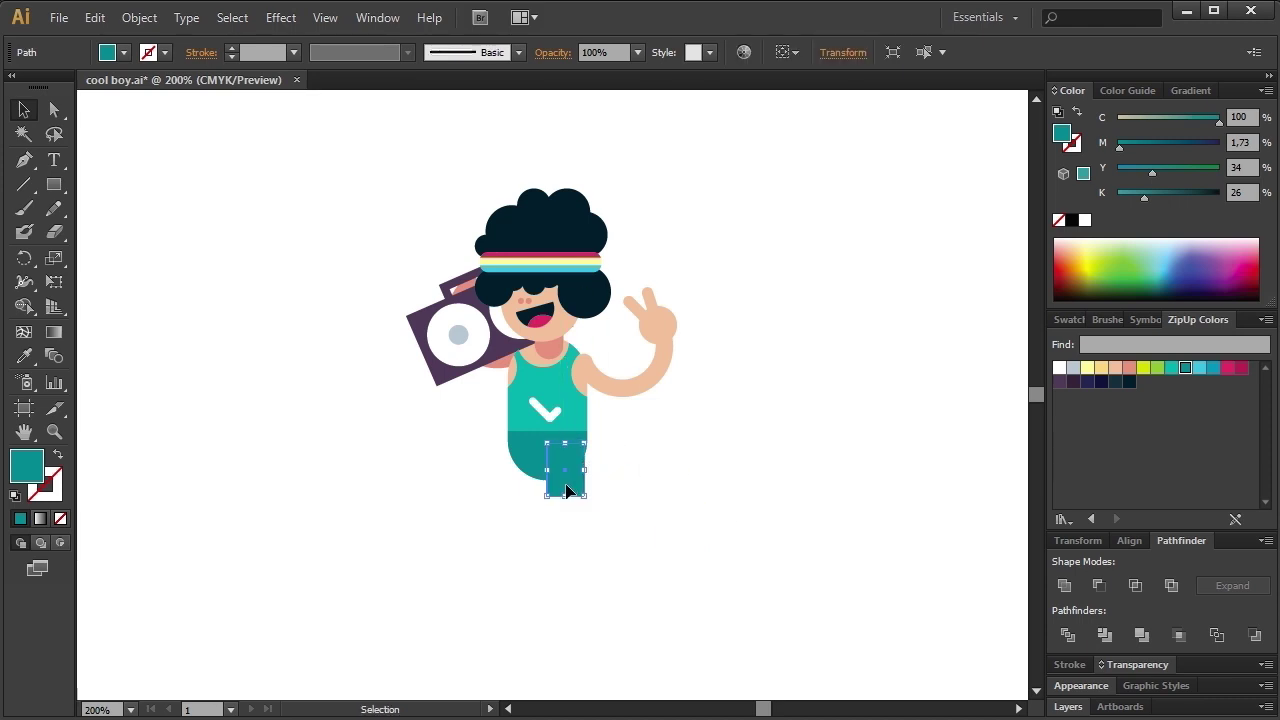
drag(566, 487, 533, 487)
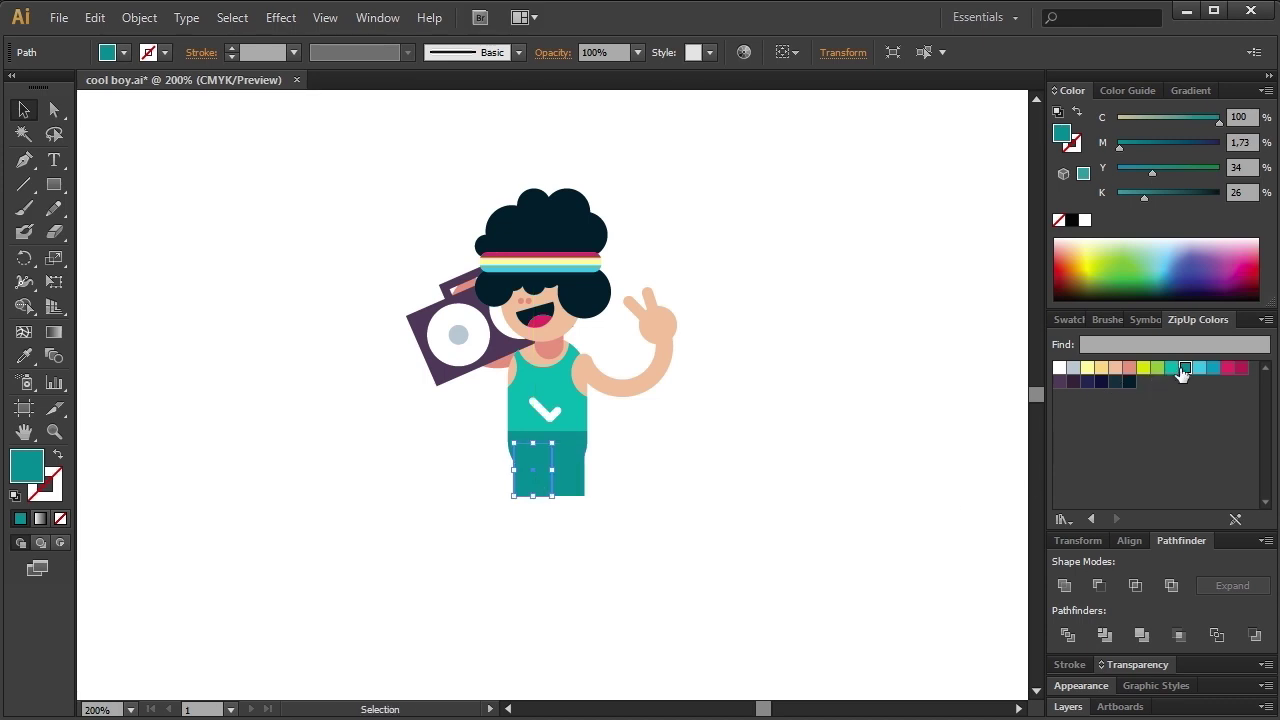
click(1157, 195)
right_click(536, 484)
click(799, 518)
click(764, 520)
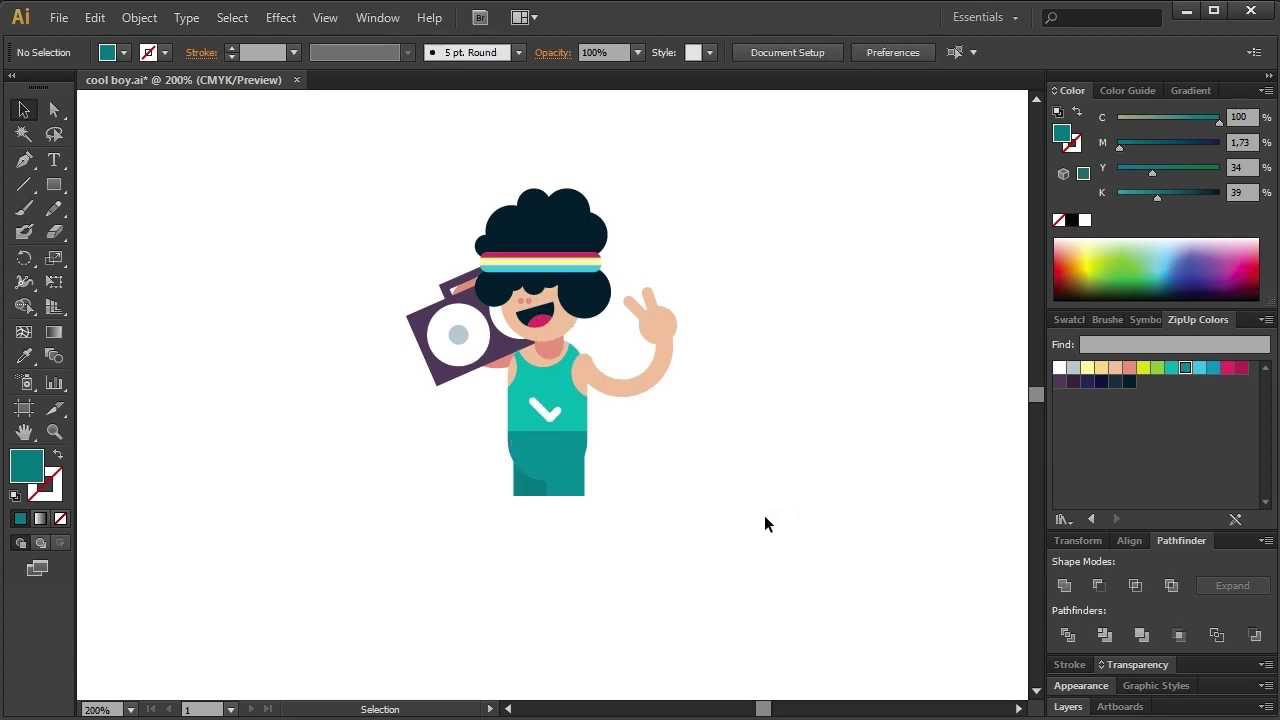
click(533, 485)
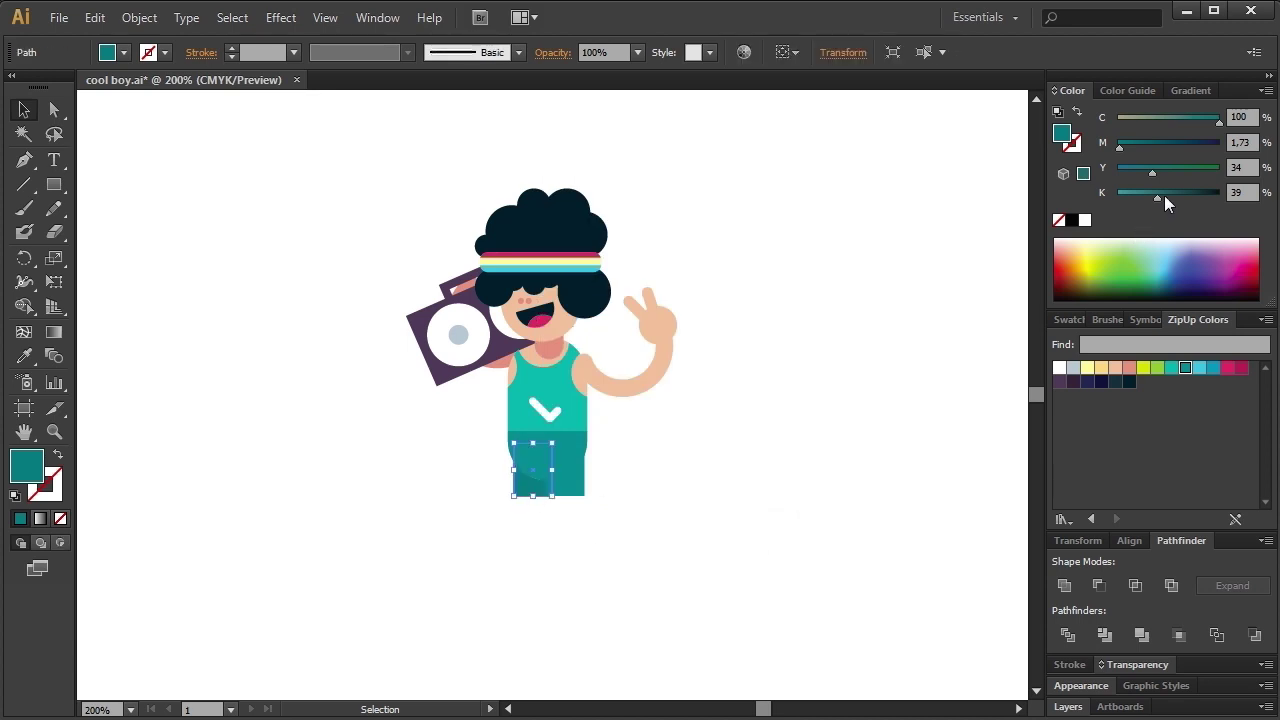
click(825, 284)
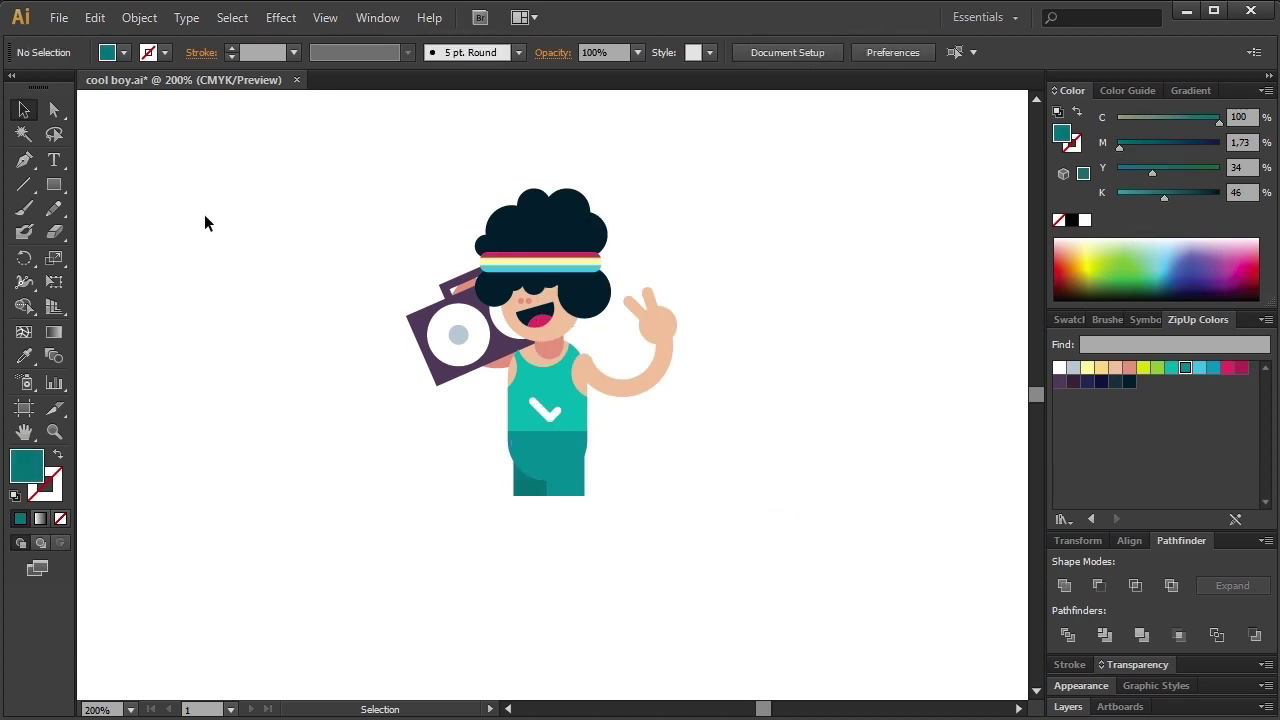
Add a lighter teal rounded-rectangle stripe on the shorts and start a leg rectangle below.
drag(60, 190, 114, 208)
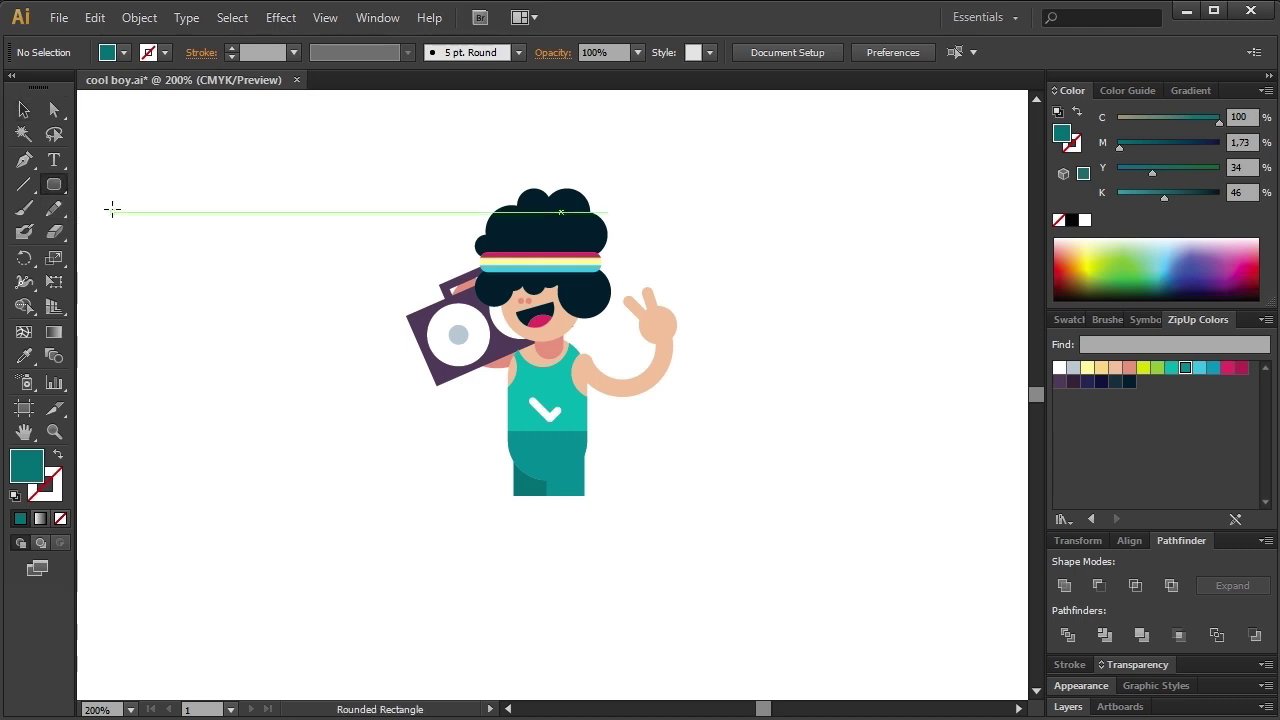
drag(195, 248, 570, 455)
click(1171, 367)
click(24, 110)
click(684, 463)
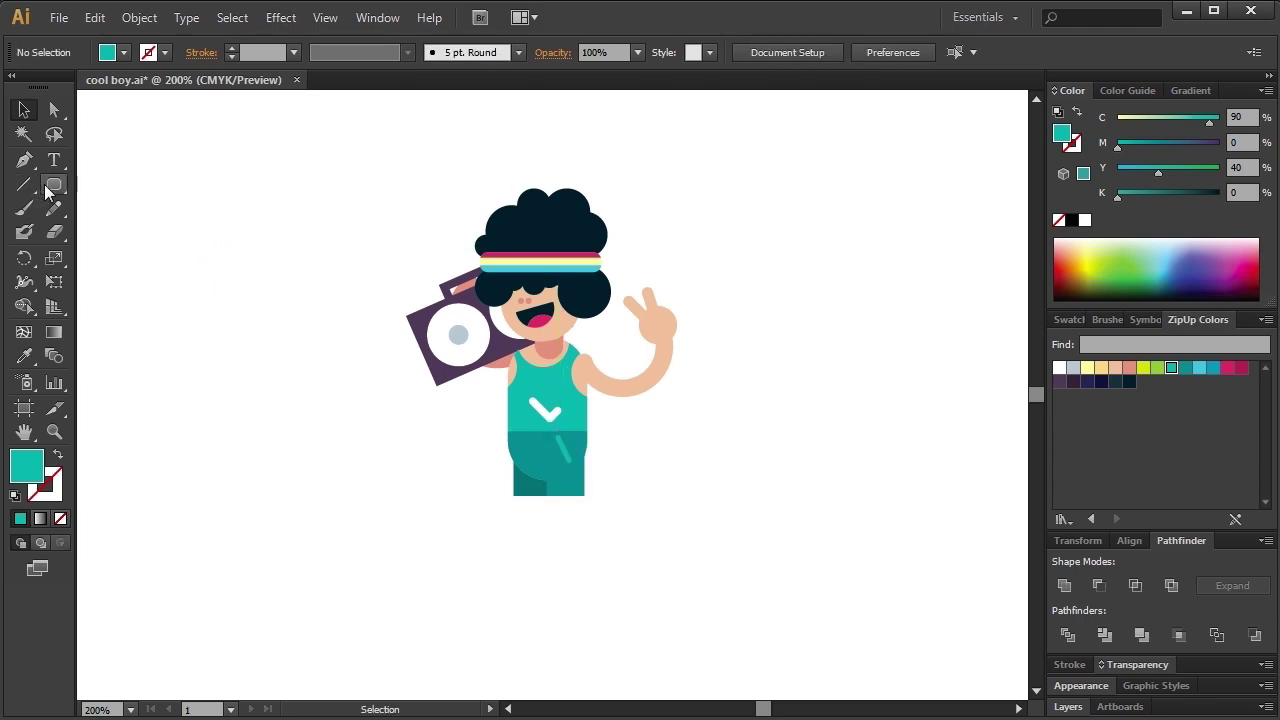
drag(54, 184, 140, 180)
drag(560, 500, 582, 538)
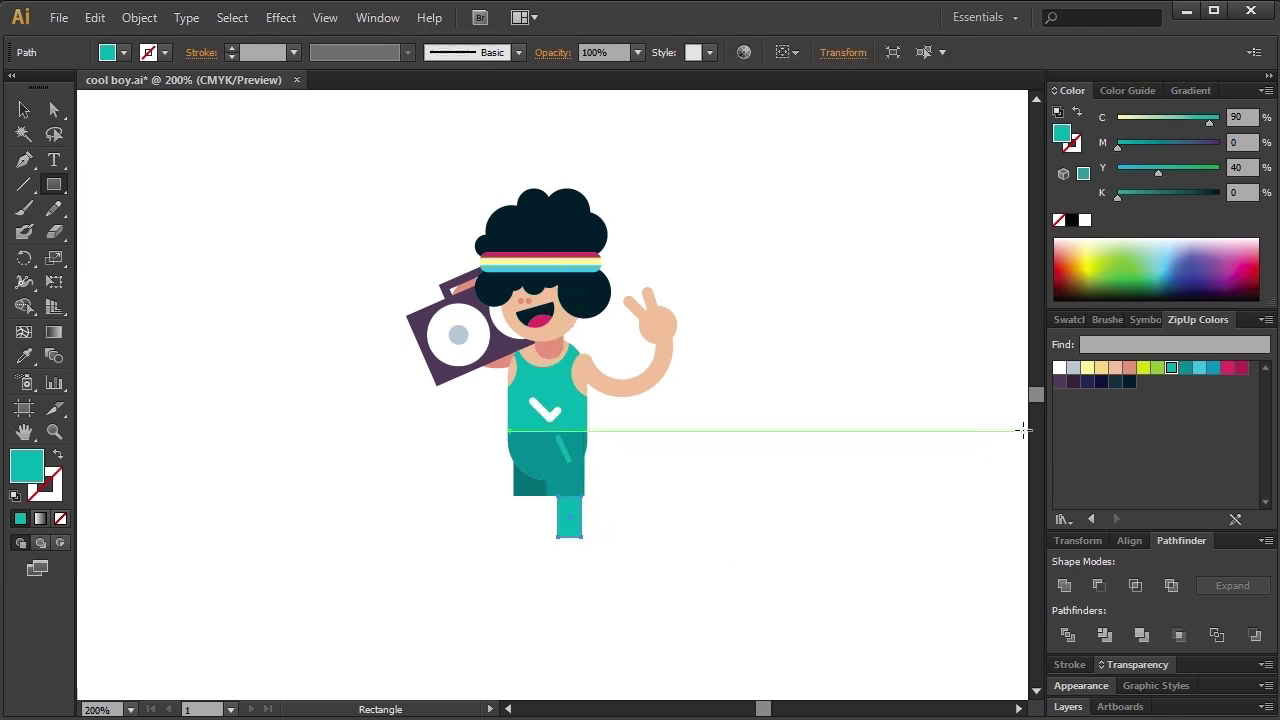
Fill the leg rectangle peach, shorten it, move it beside the boy and centre-align the pieces.
click(1114, 369)
key(v)
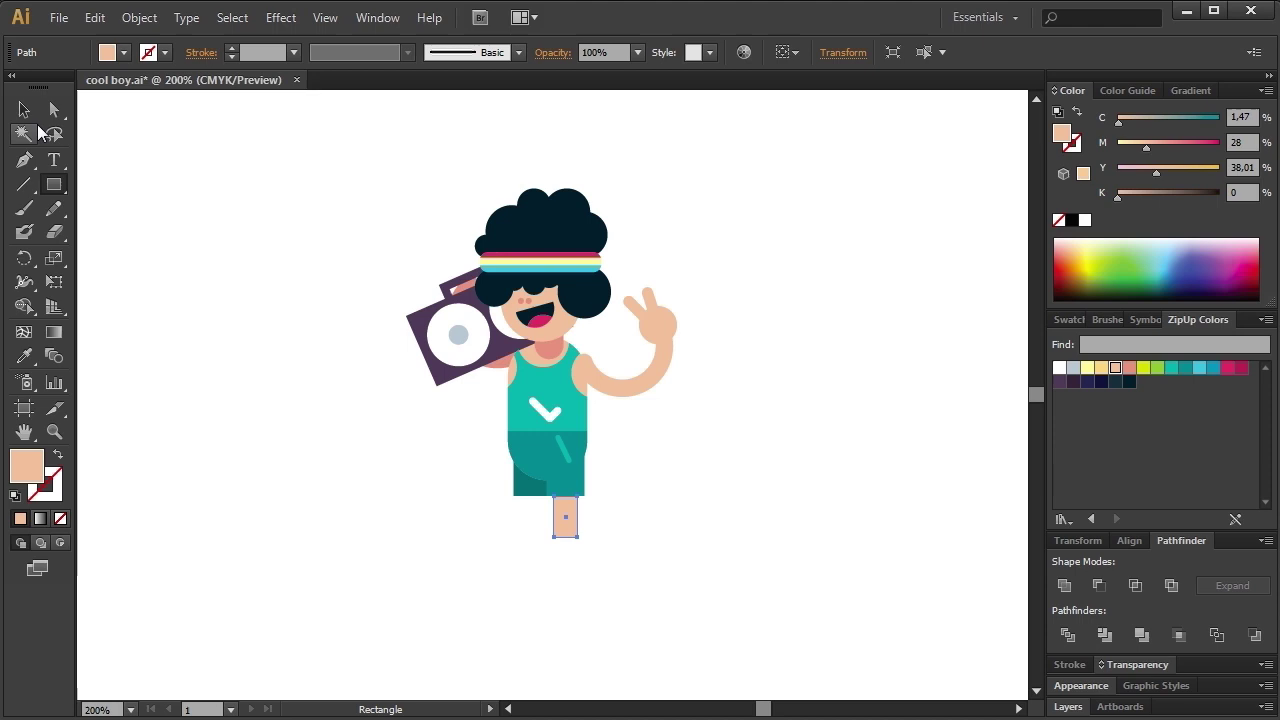
click(566, 514)
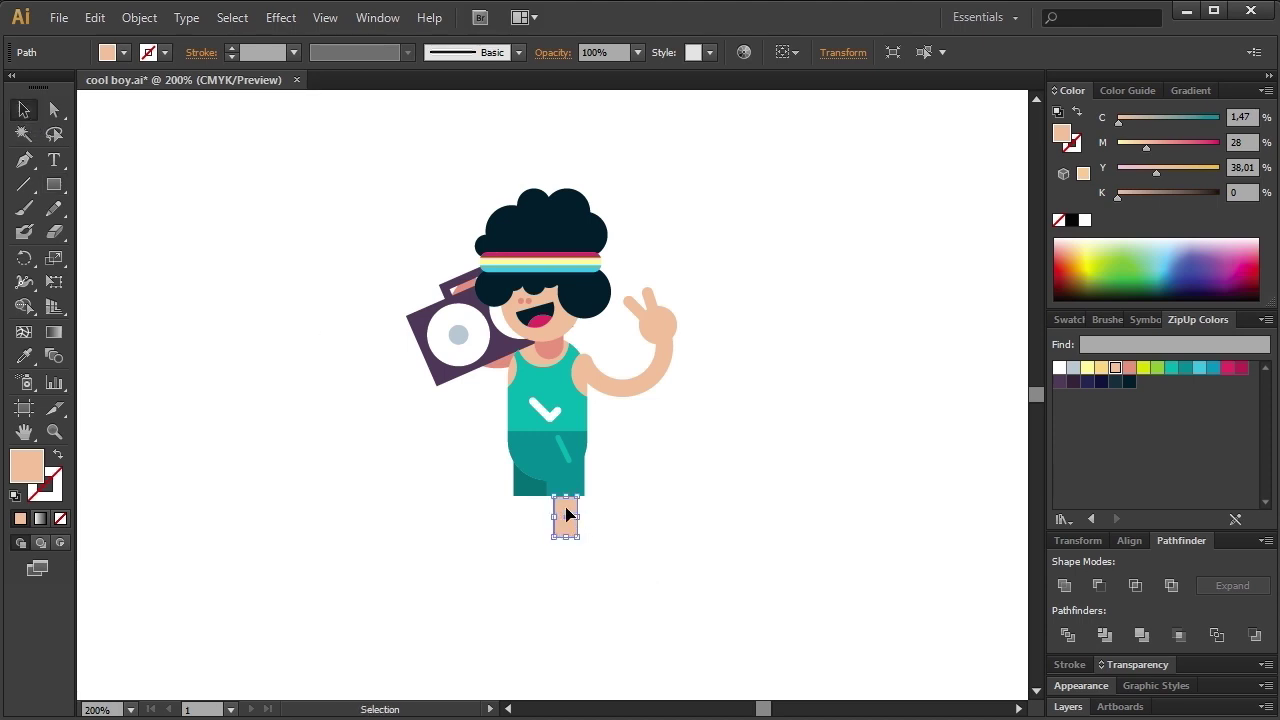
drag(566, 494, 566, 550)
mouse_move(626, 589)
mouse_down()
mouse_move(548, 516)
mouse_move(740, 478)
mouse_up()
click(1129, 540)
click(1100, 578)
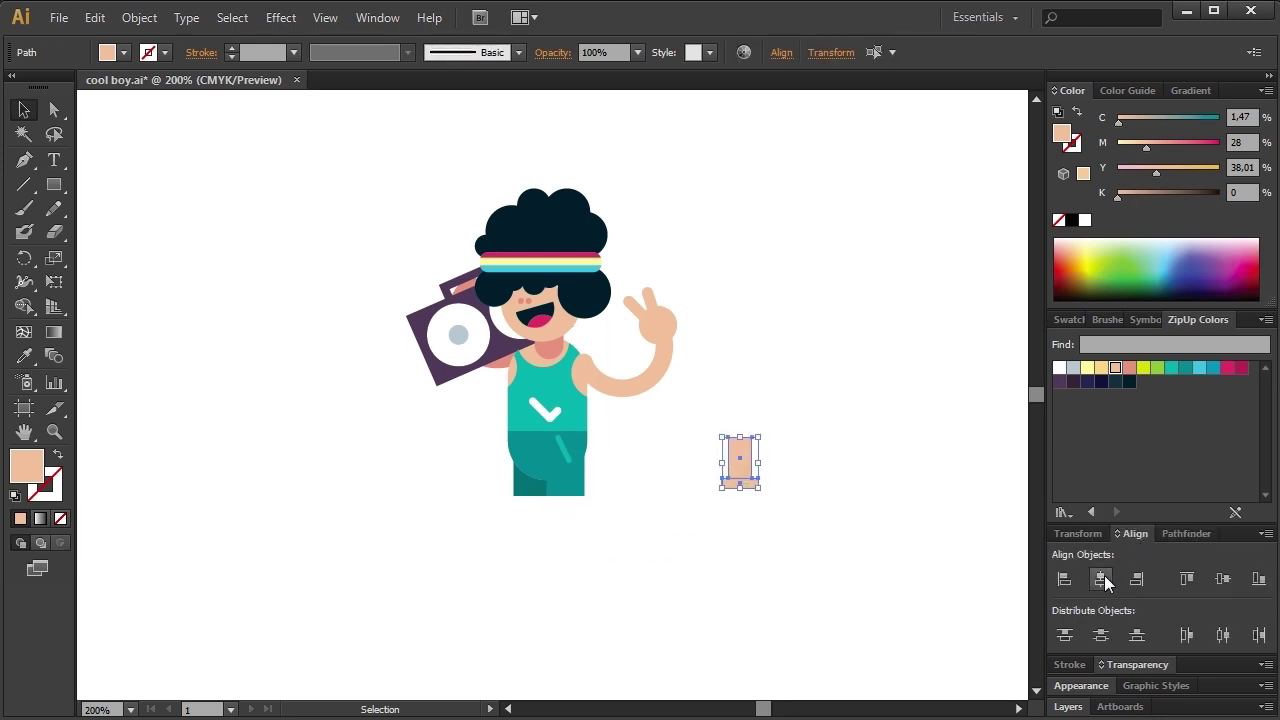
click(790, 510)
Turn the bottom piece into a thin pink stripe, with a pale yellow strip below it.
click(749, 490)
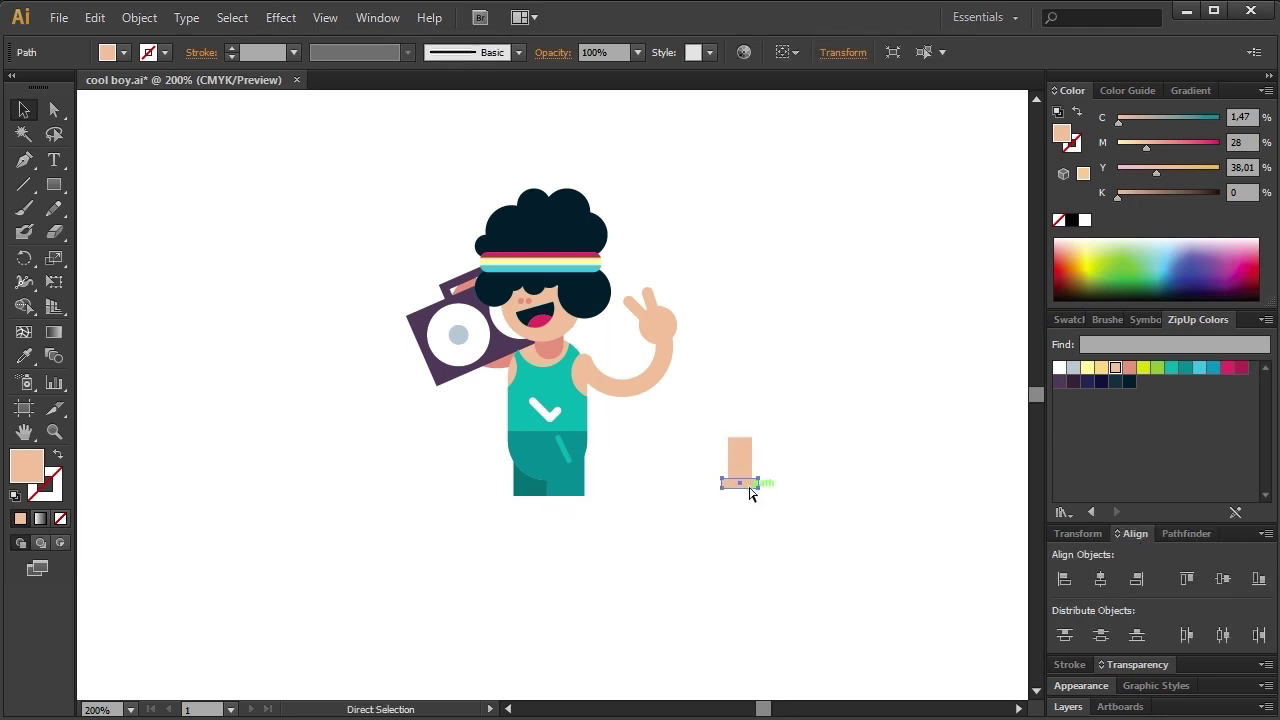
drag(750, 492, 752, 486)
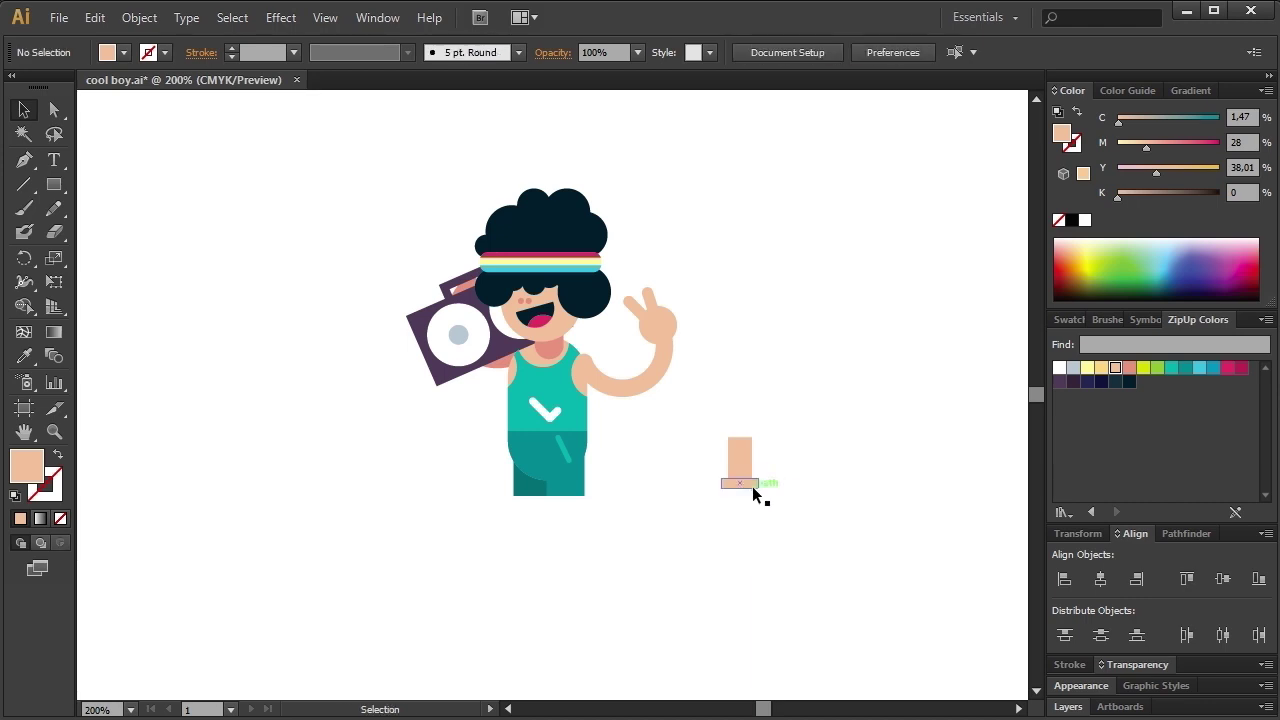
click(1227, 368)
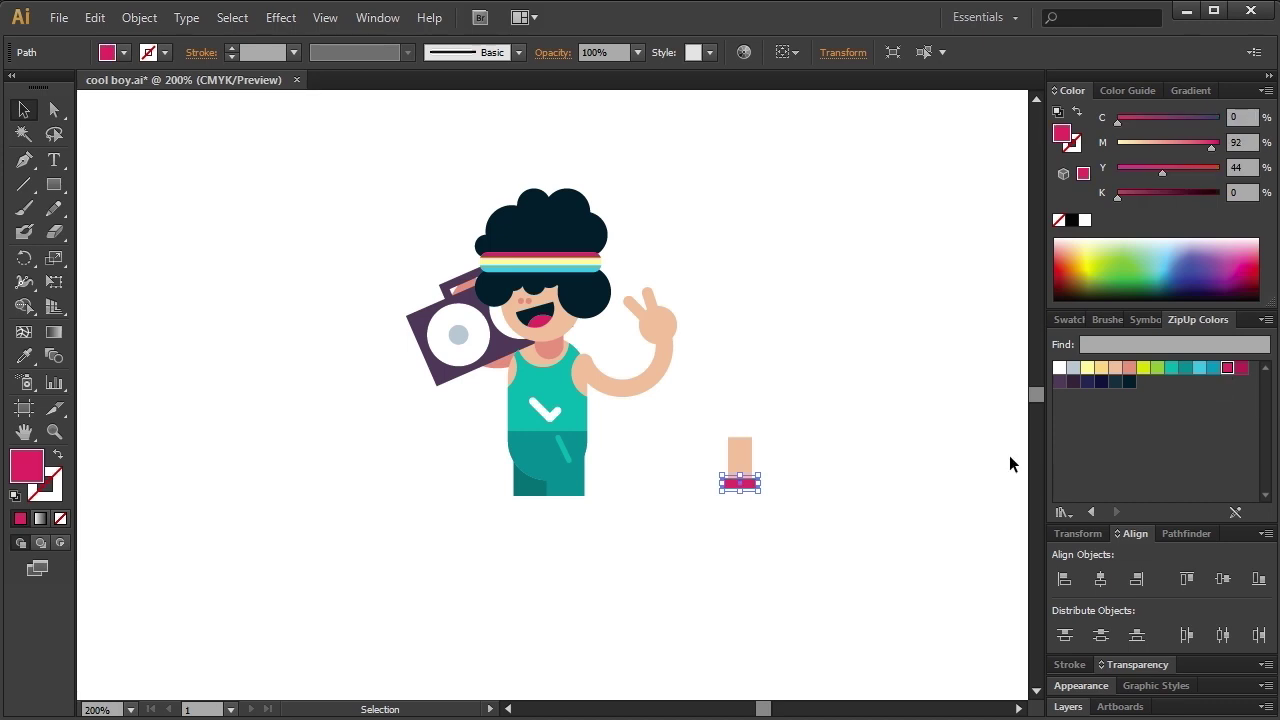
drag(741, 478, 739, 485)
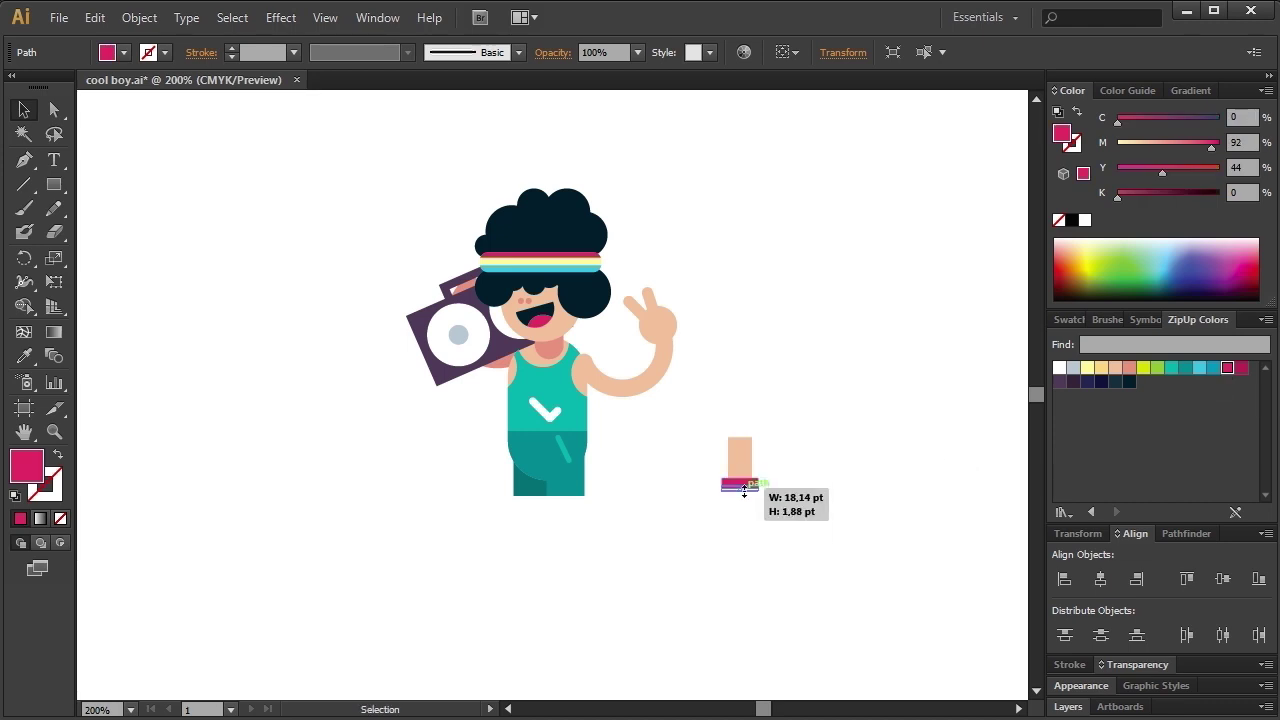
click(1060, 368)
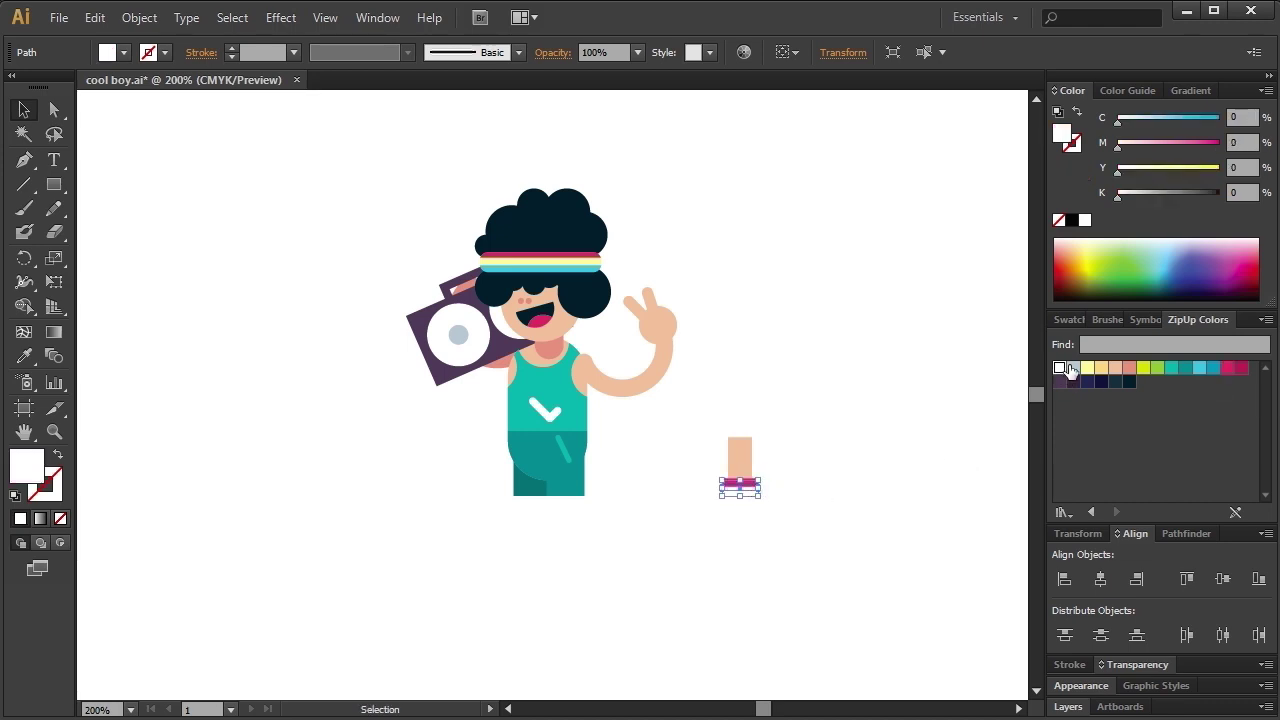
click(852, 488)
click(755, 488)
click(1087, 368)
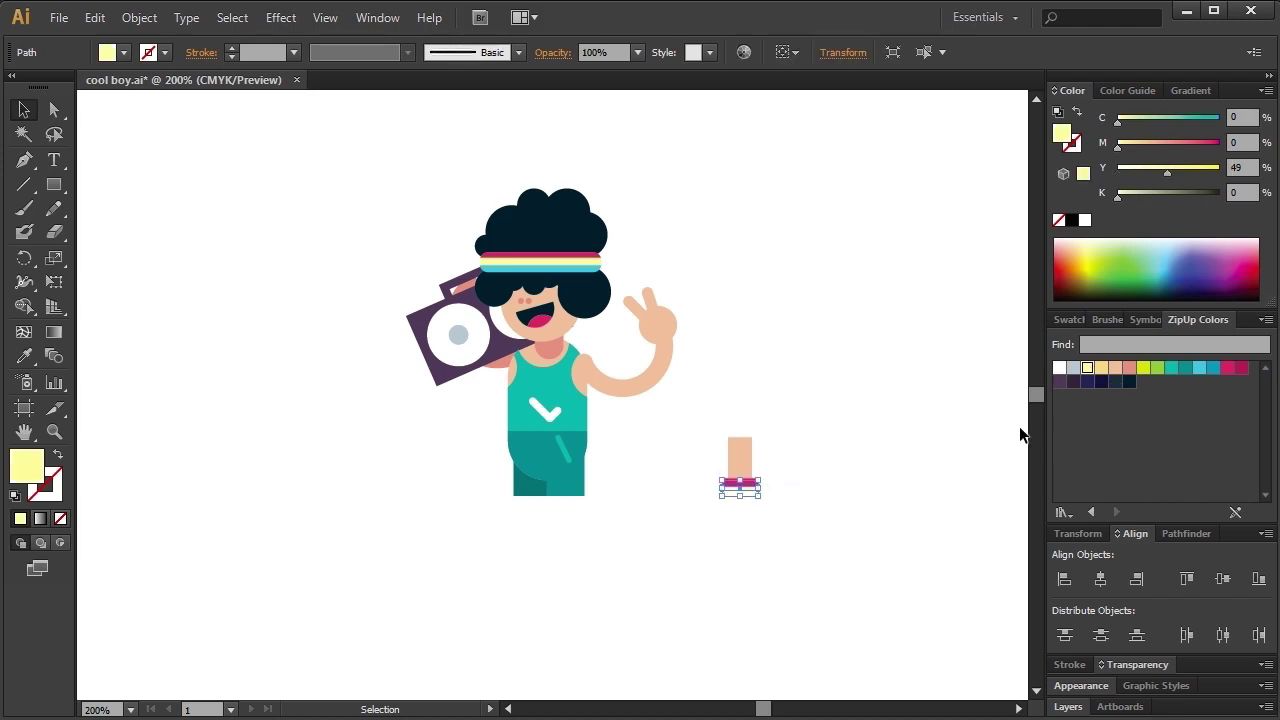
click(1019, 426)
Duplicate the pink stripe just below it and fill the copy teal.
click(762, 480)
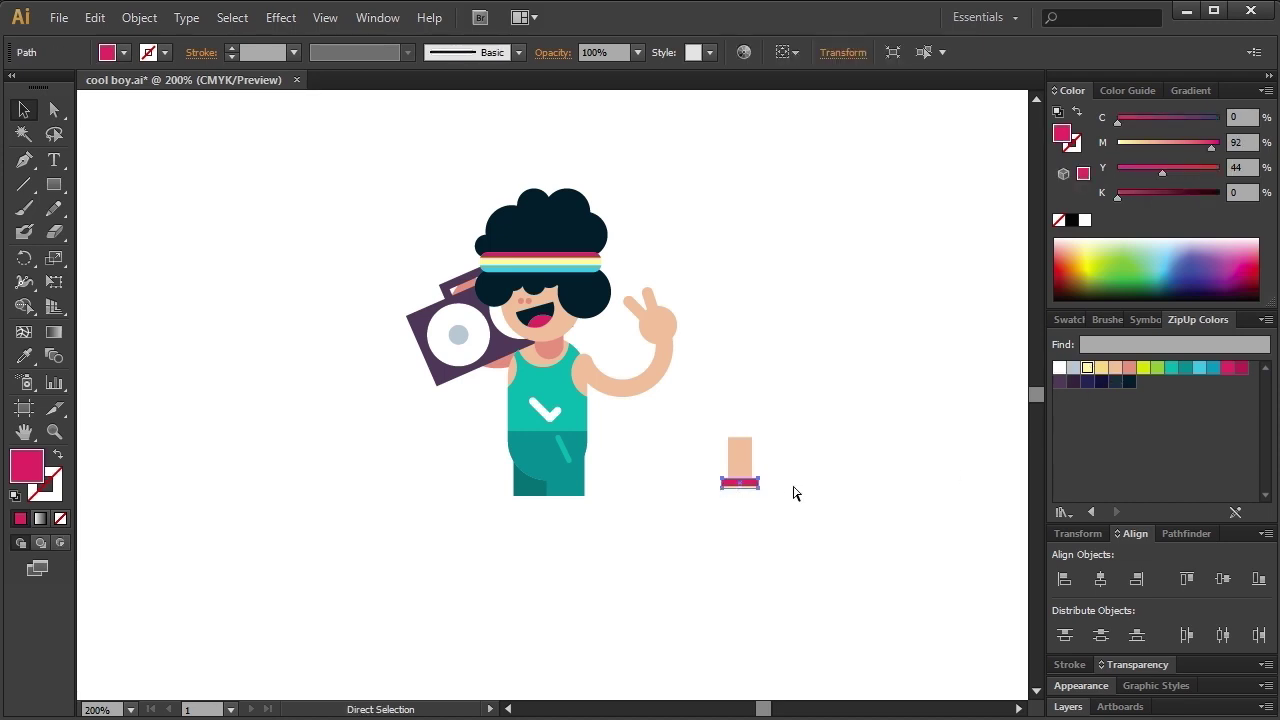
click(794, 490)
drag(756, 484, 759, 496)
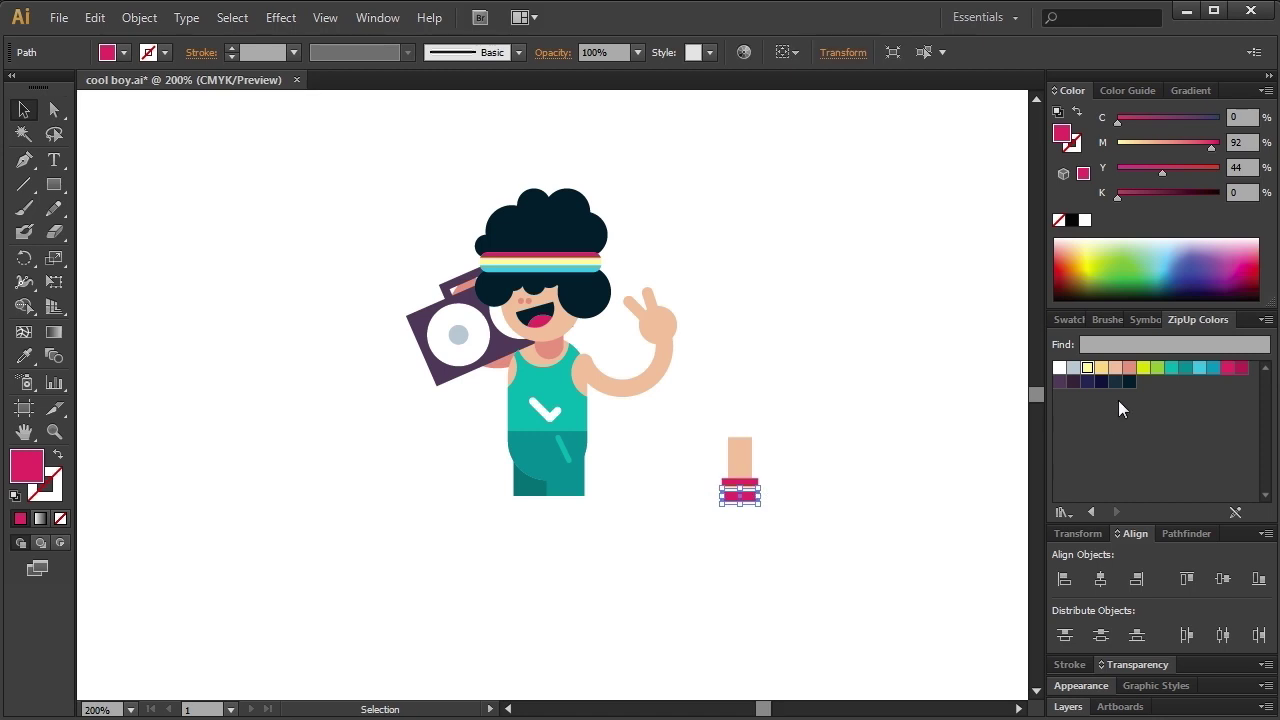
click(1173, 368)
click(850, 498)
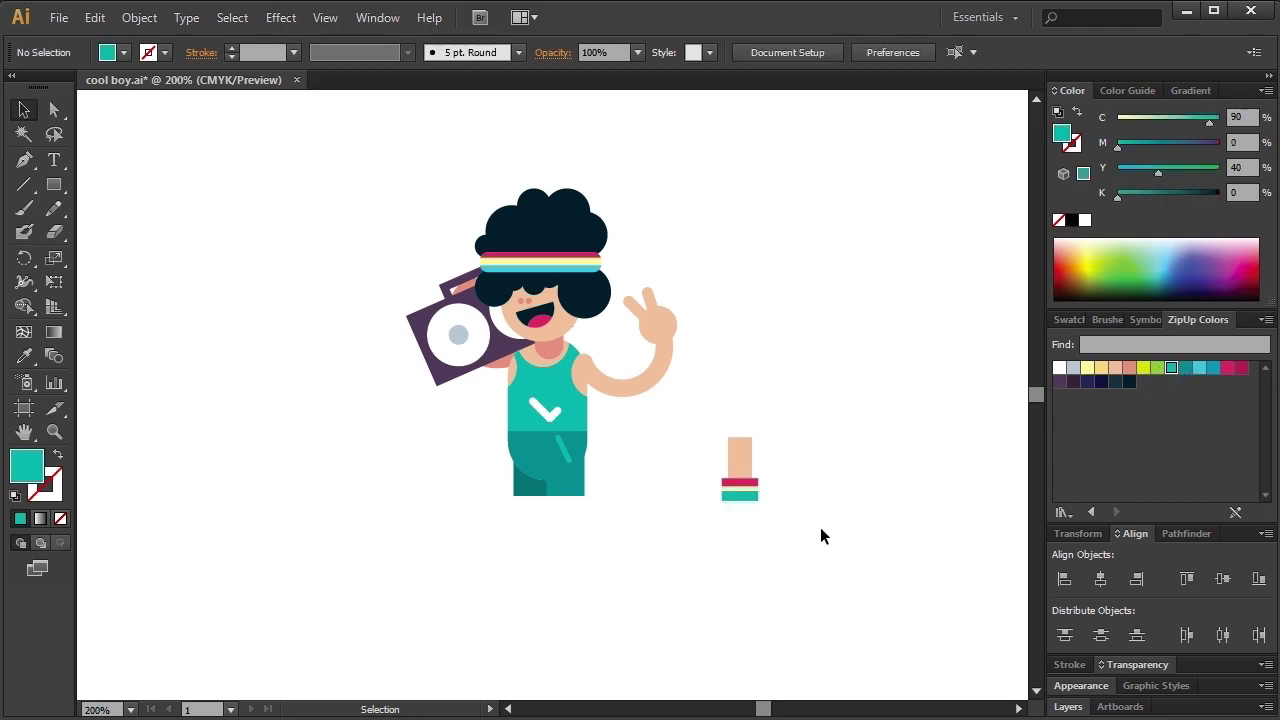
Copy the peach rectangle below the stripes as a pale blue sock and send it behind them.
click(734, 462)
drag(742, 456, 737, 530)
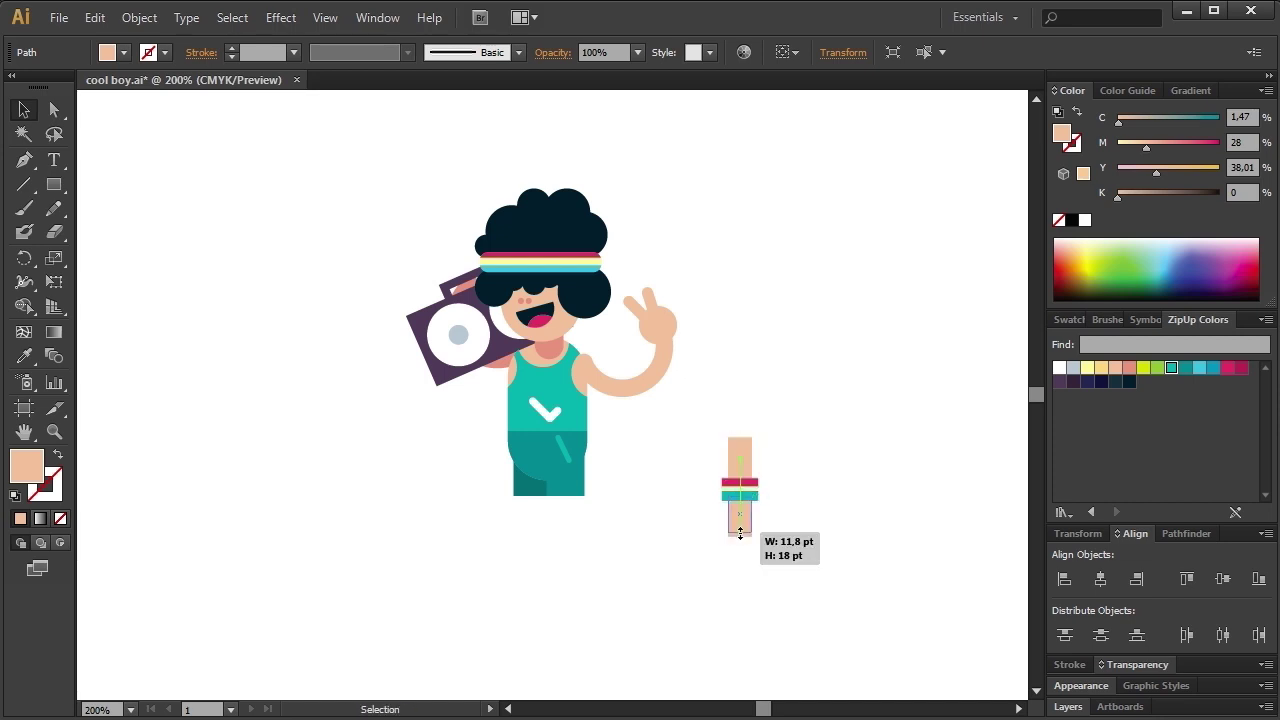
click(1073, 368)
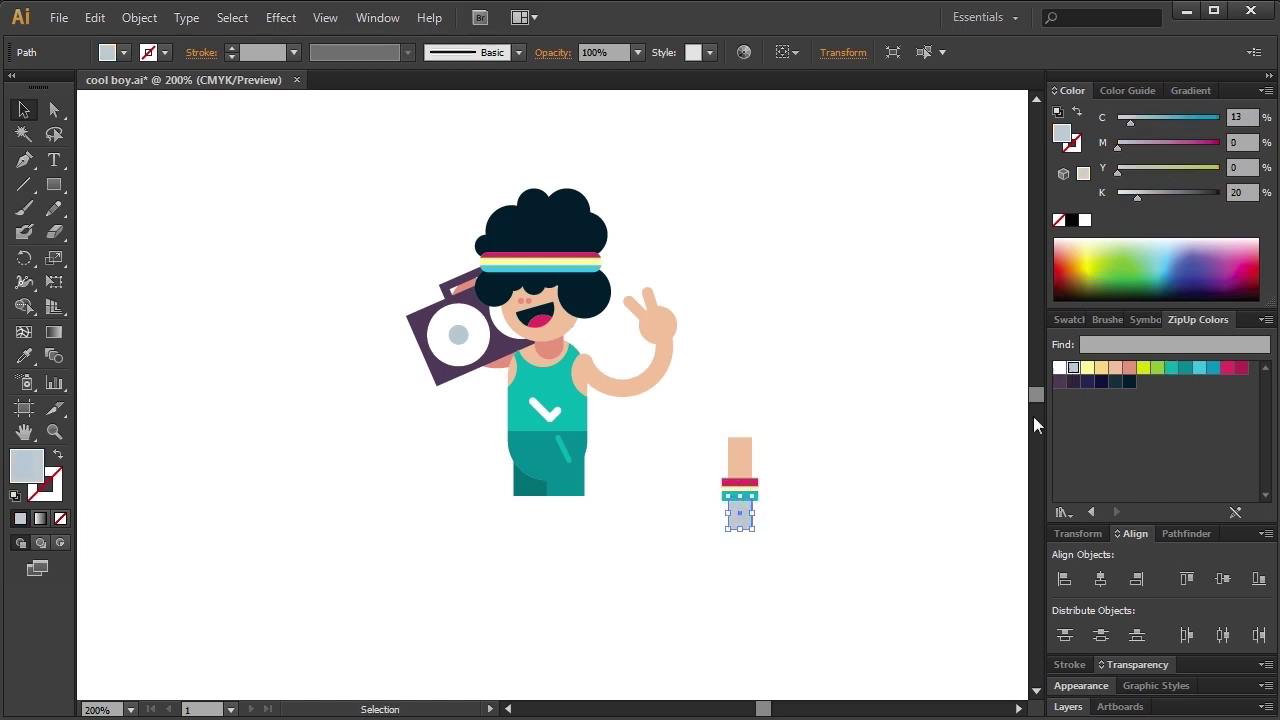
right_click(745, 512)
click(1012, 534)
click(936, 578)
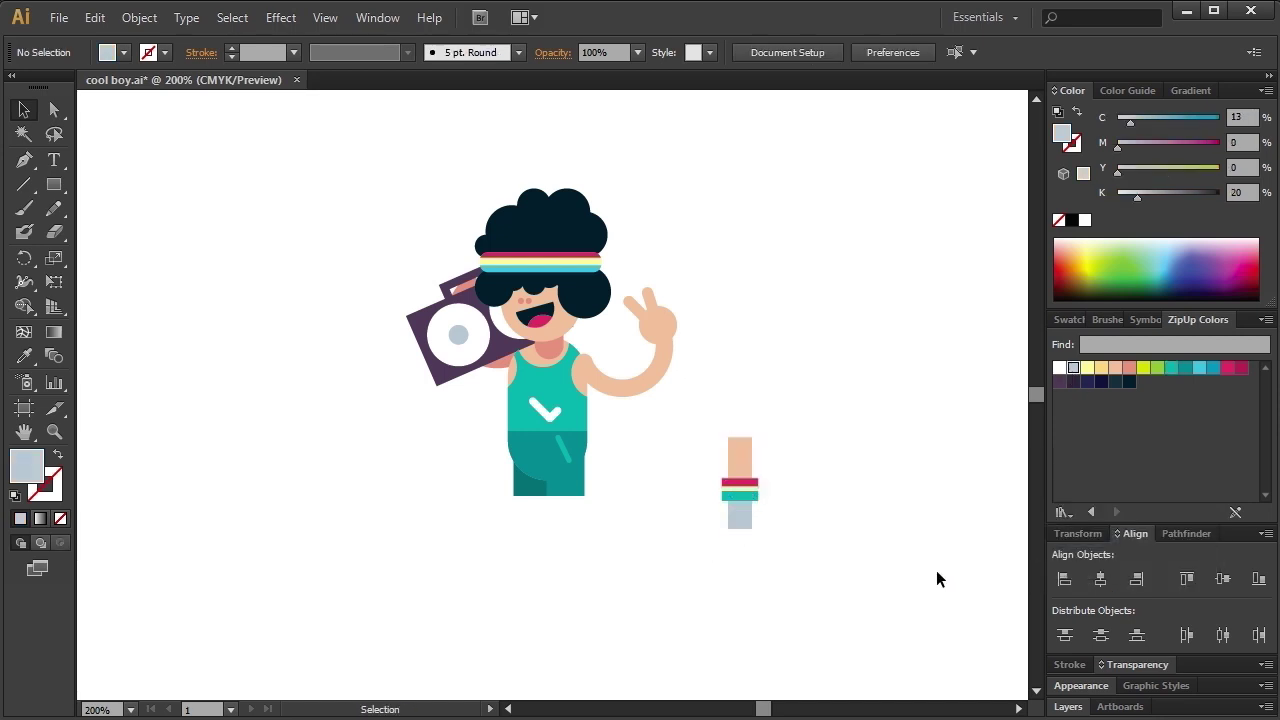
click(740, 522)
Add a small peach ellipse and nudge it onto the side of the leg.
drag(54, 184, 128, 231)
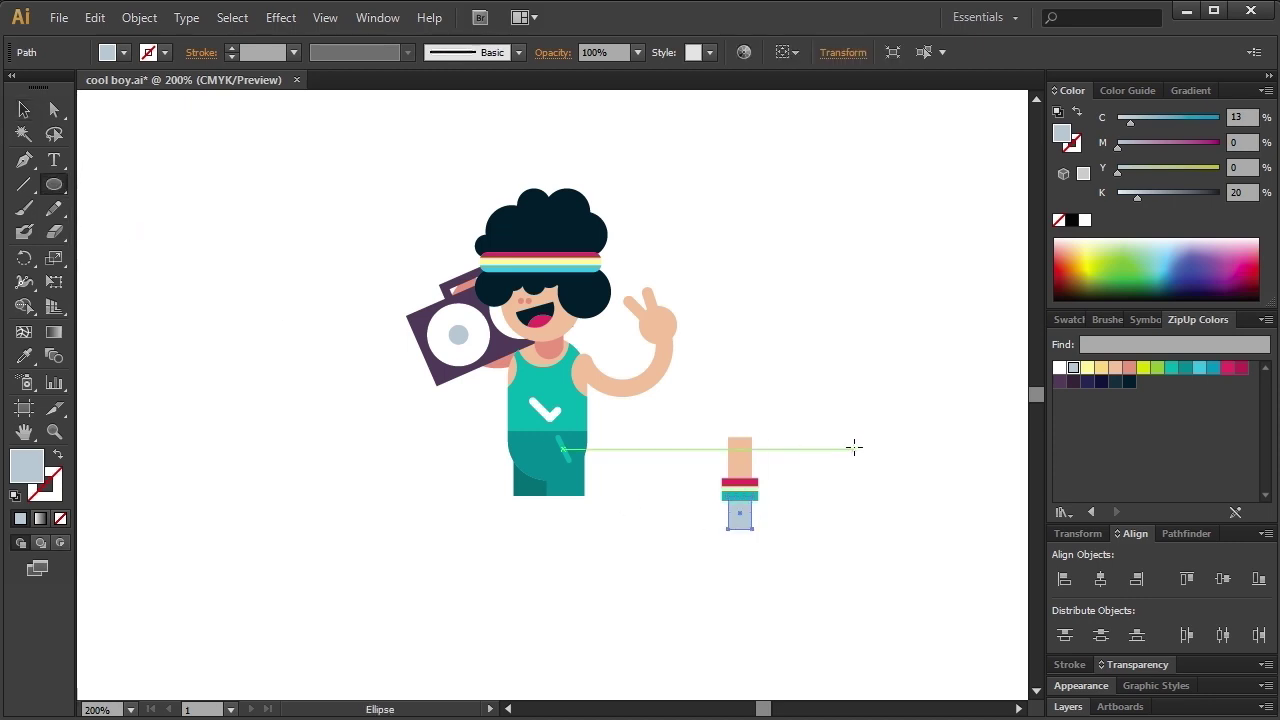
drag(872, 446, 860, 434)
click(1115, 368)
key(v)
key(shift+Left)
key(shift+Left)
key(shift+Left)
key(shift+Left)
key(shift+Left)
key(shift+Down)
key(Down)
key(Down)
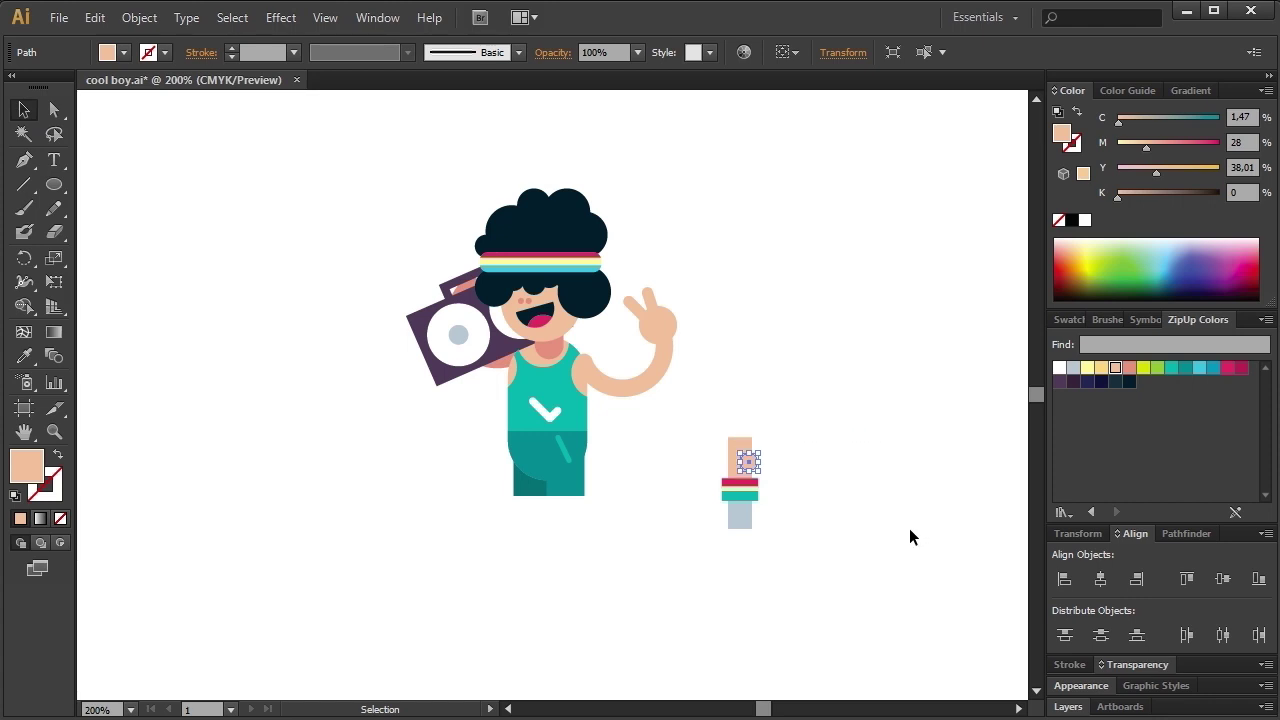
click(912, 537)
Make a dark navy half-circle dome by cutting a rectangle off a circle's lower half.
key(l)
drag(273, 438, 353, 518)
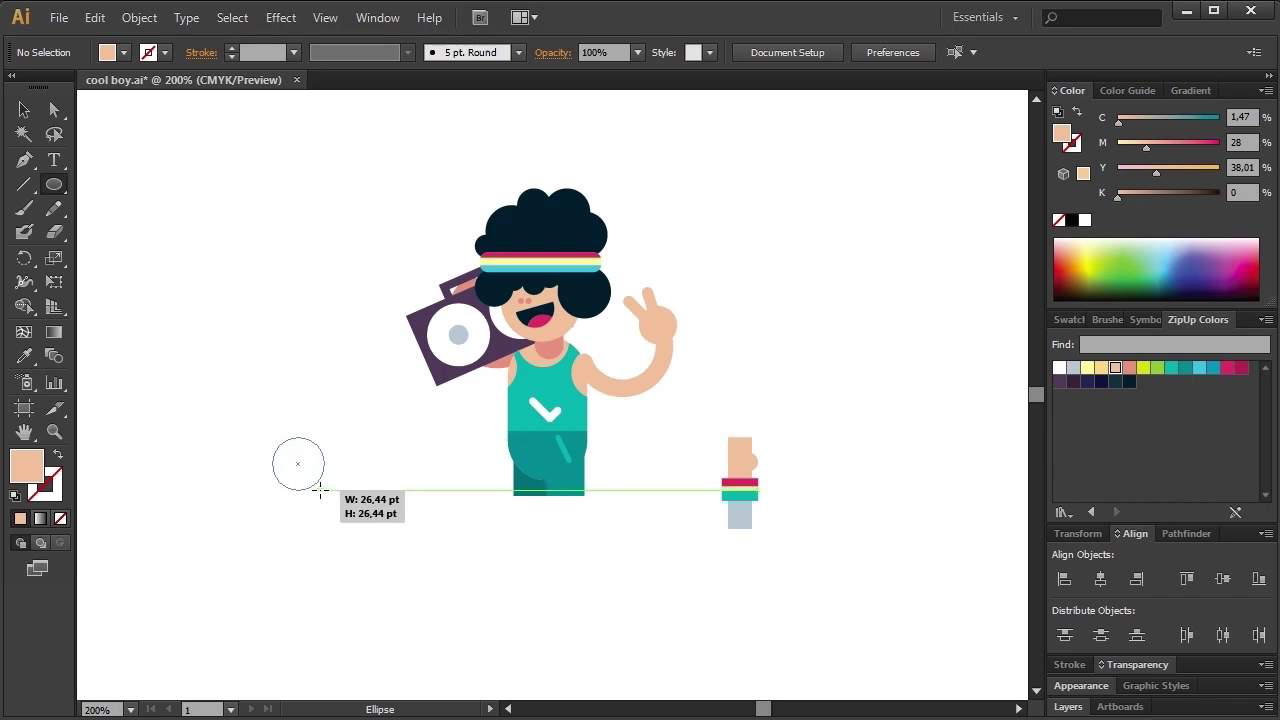
click(1128, 382)
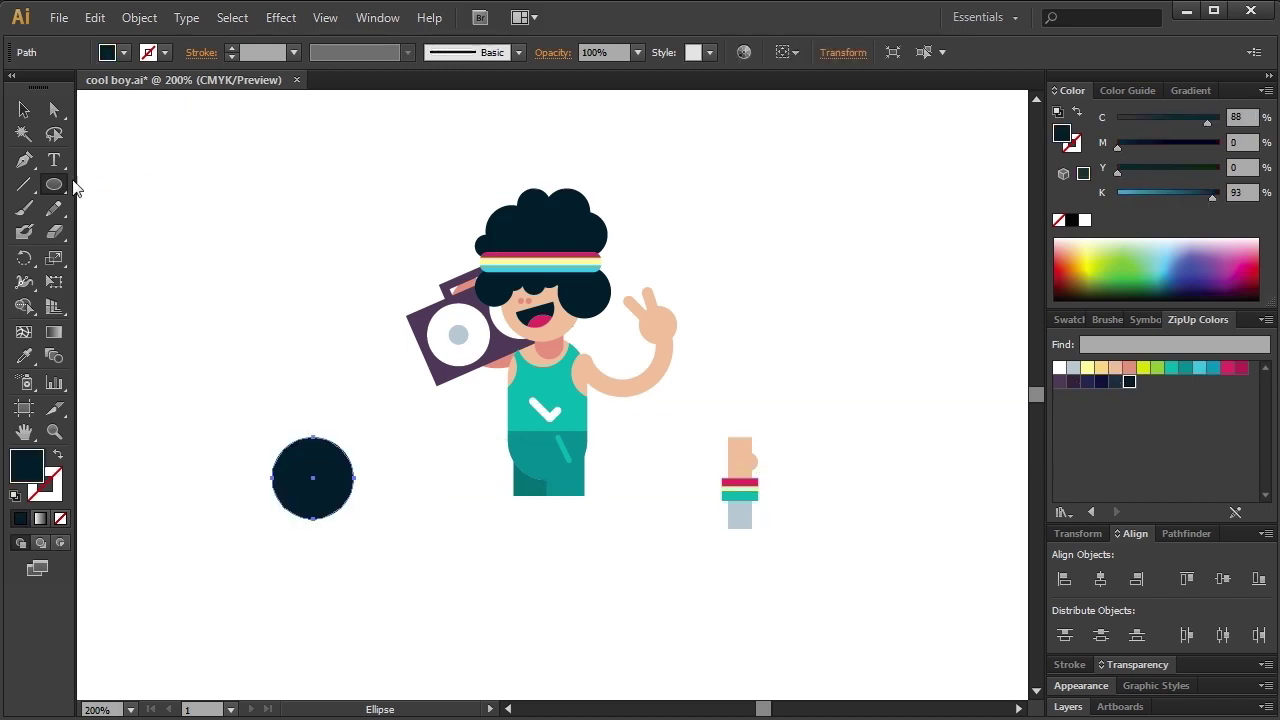
drag(58, 190, 100, 185)
drag(385, 545, 259, 471)
click(24, 110)
drag(311, 352, 360, 472)
click(1182, 533)
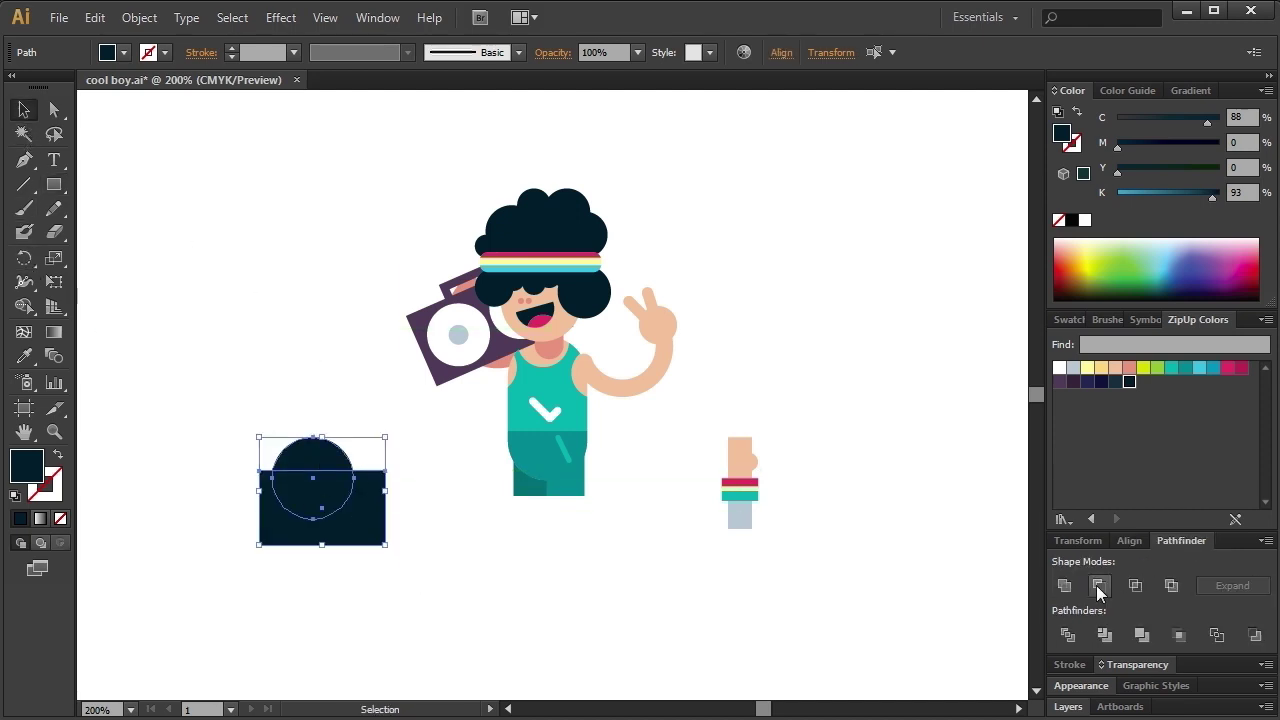
click(1098, 585)
click(208, 260)
Add a thin teal sole strip along the dome's base.
click(54, 185)
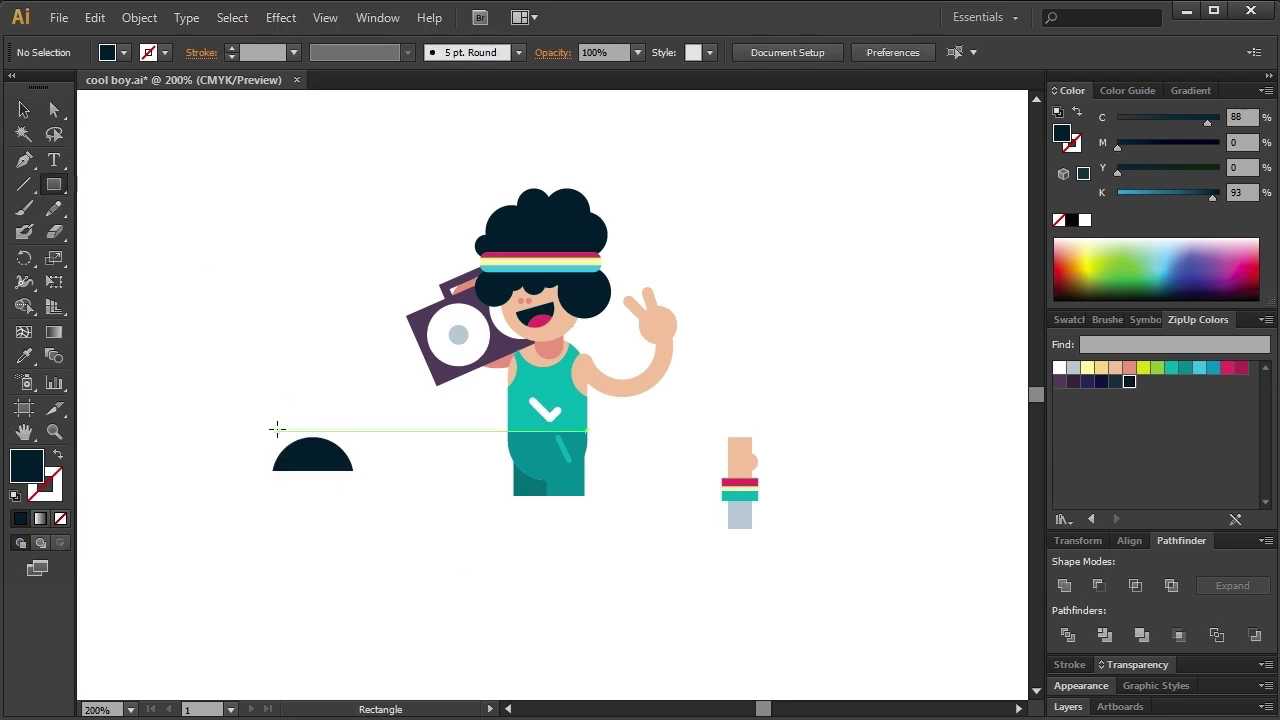
mouse_move(272, 471)
mouse_down()
mouse_move(354, 477)
mouse_move(270, 478)
mouse_up()
key(ctrl+z)
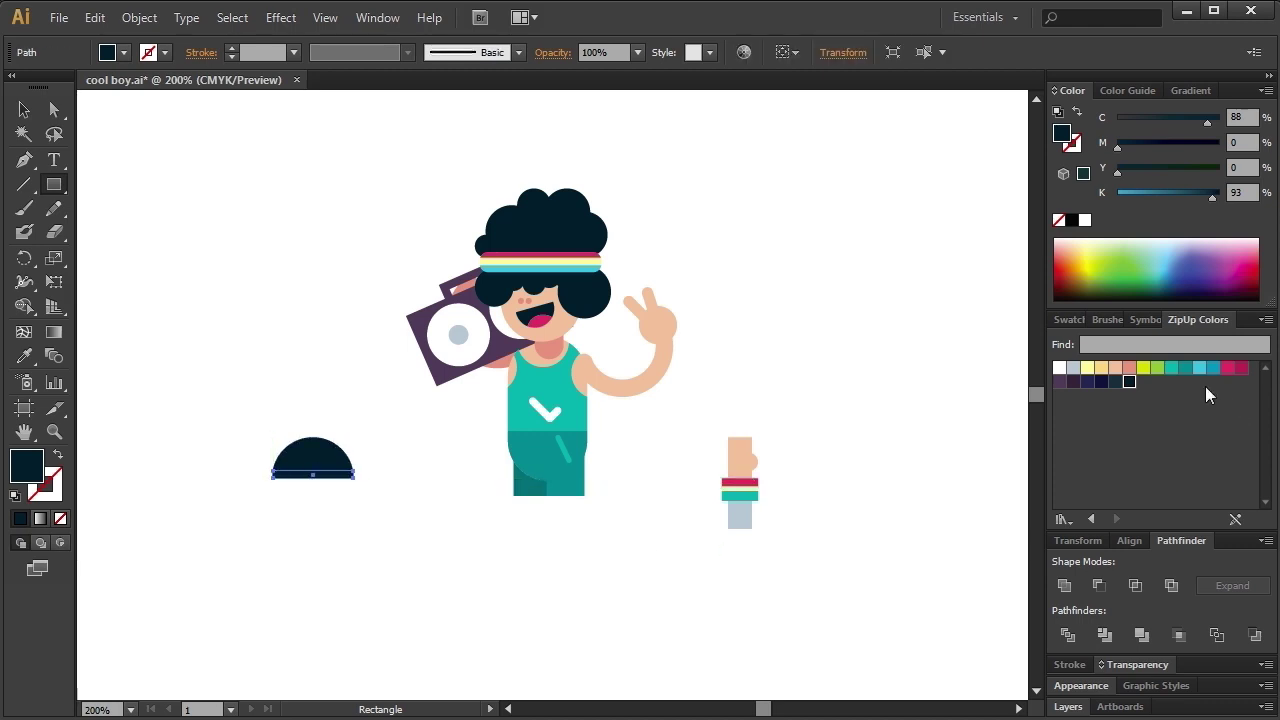
click(1171, 368)
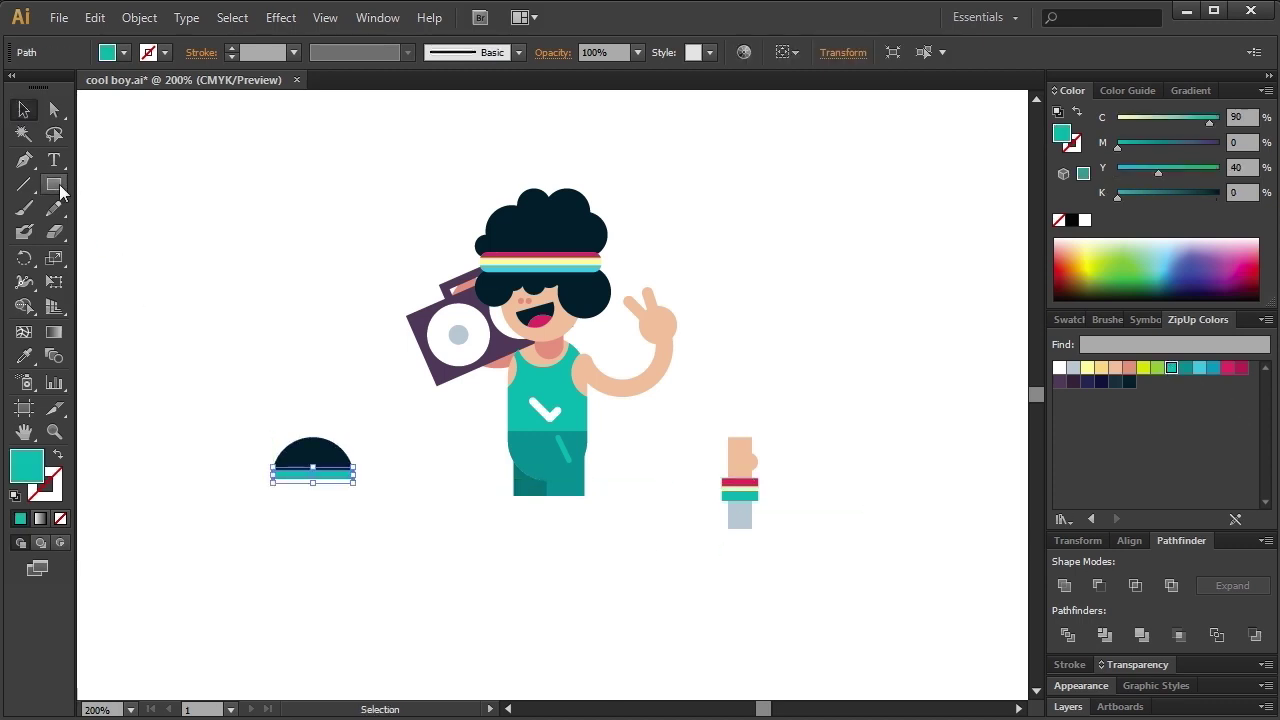
Rotate a square into a diamond and cut its shape out of the dome.
drag(197, 222, 255, 279)
key(v)
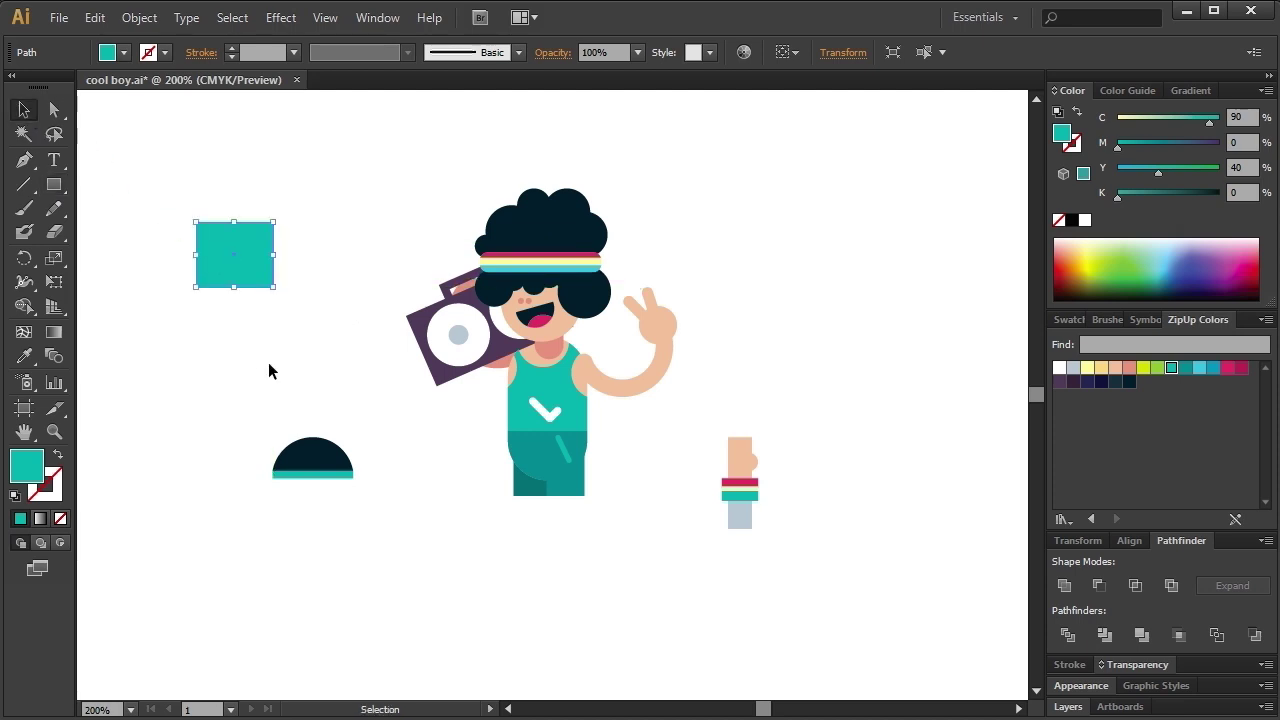
mouse_move(283, 290)
mouse_down()
mouse_move(297, 246)
mouse_move(290, 413)
mouse_move(348, 437)
mouse_move(334, 431)
mouse_up()
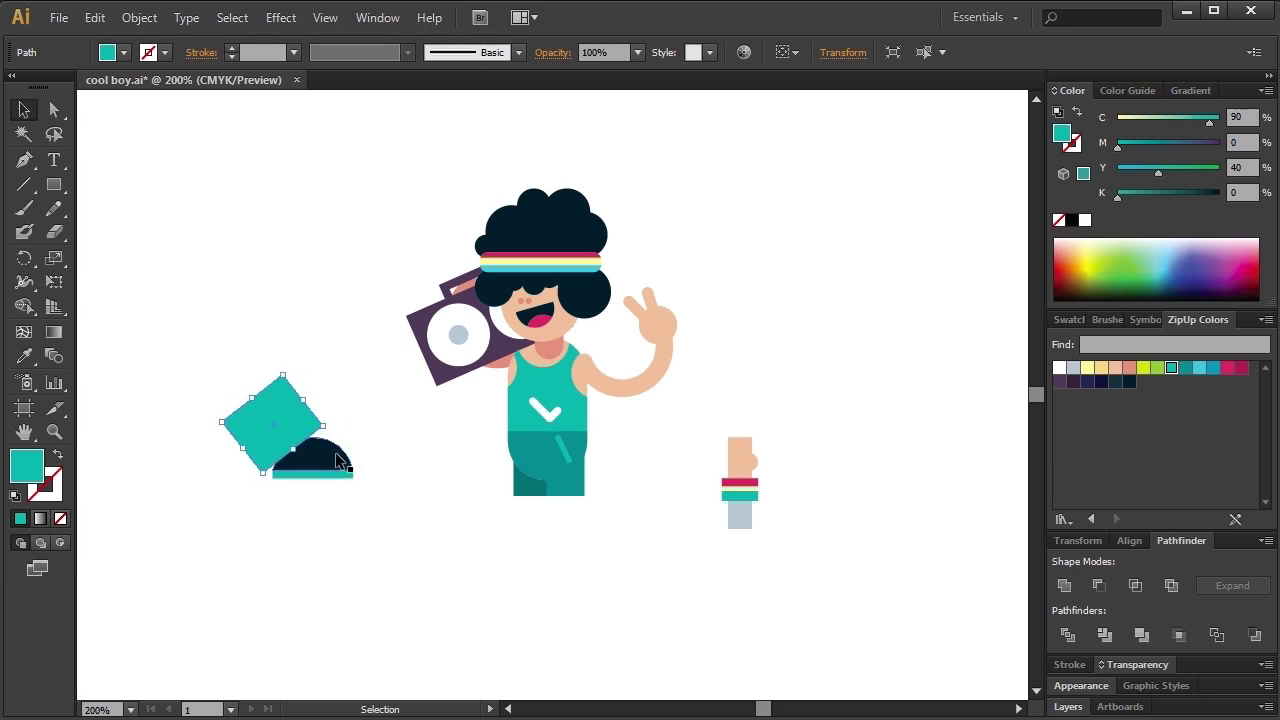
shift+click(349, 467)
click(1099, 585)
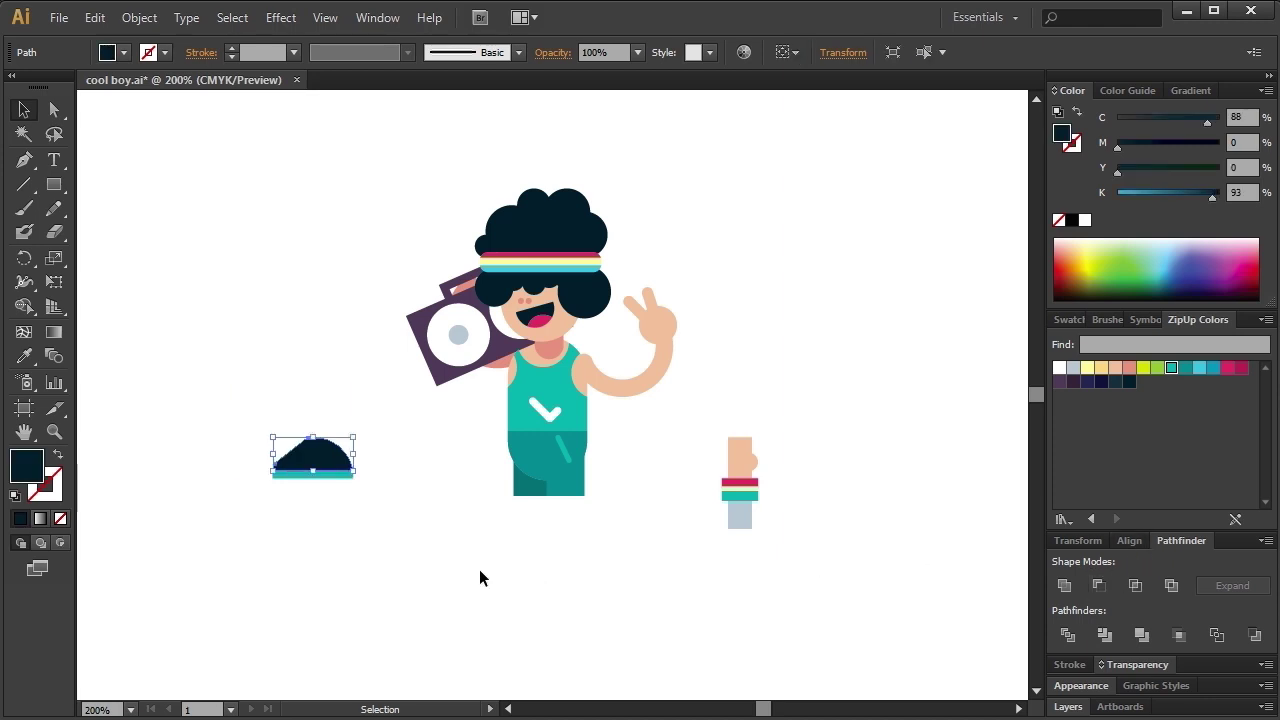
click(272, 425)
Add a tilted rounded-rectangle heel tab behind the dome.
drag(58, 195, 118, 206)
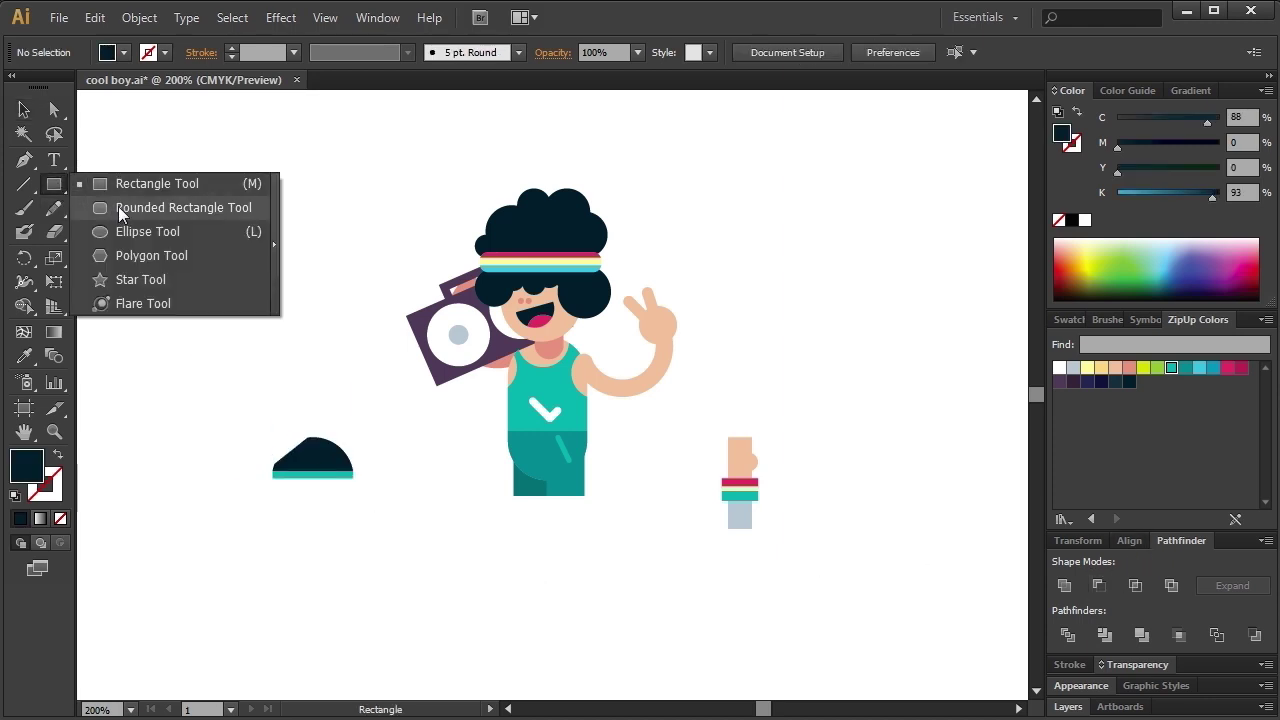
drag(208, 336, 212, 364)
key(v)
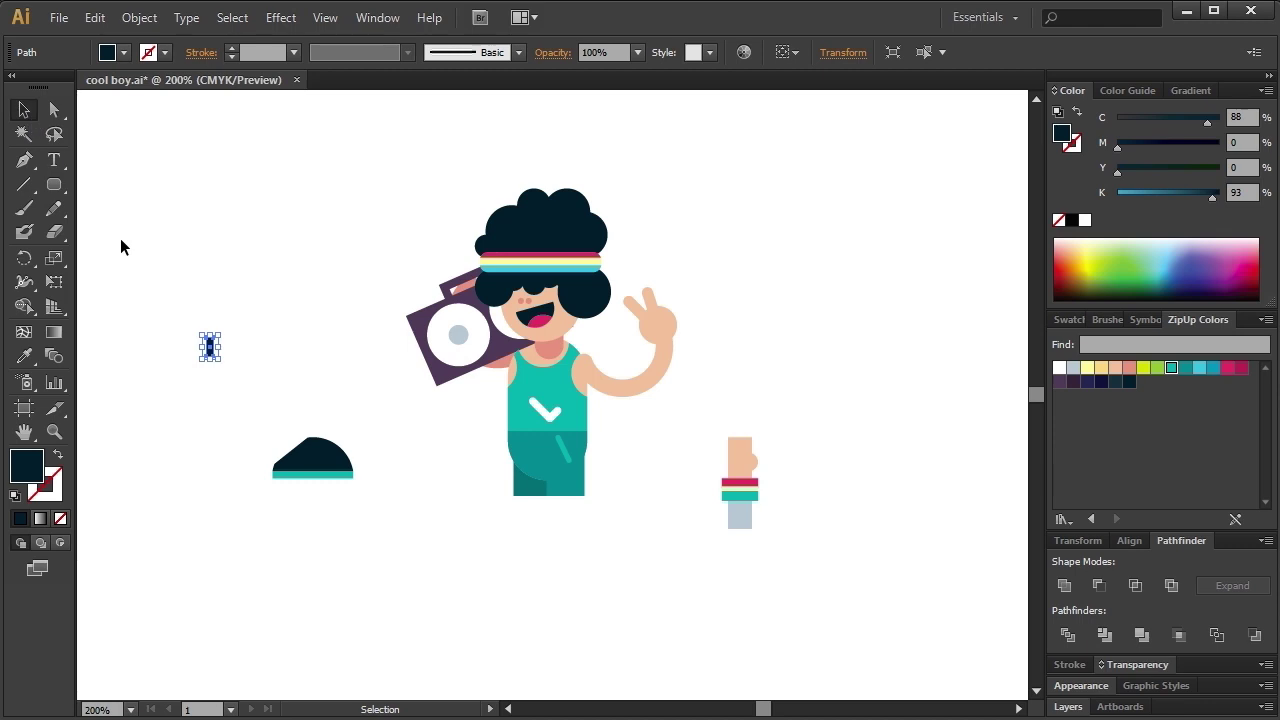
drag(226, 361, 285, 478)
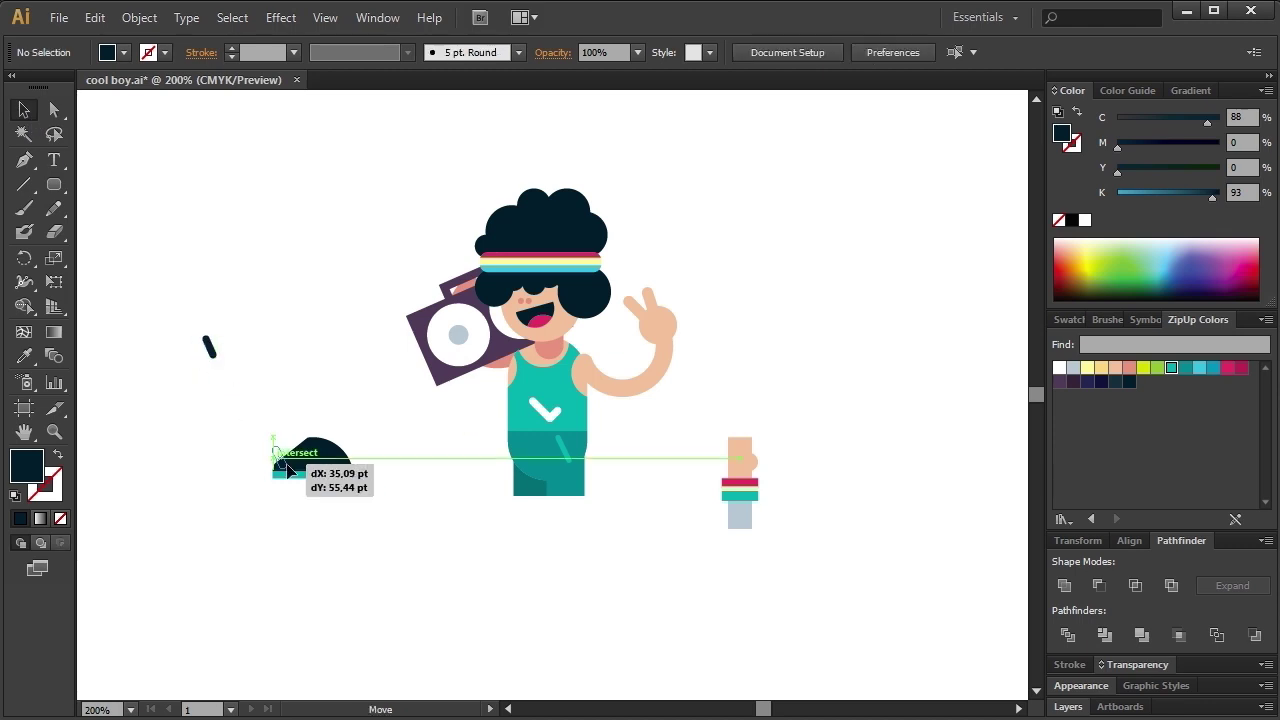
right_click(280, 466)
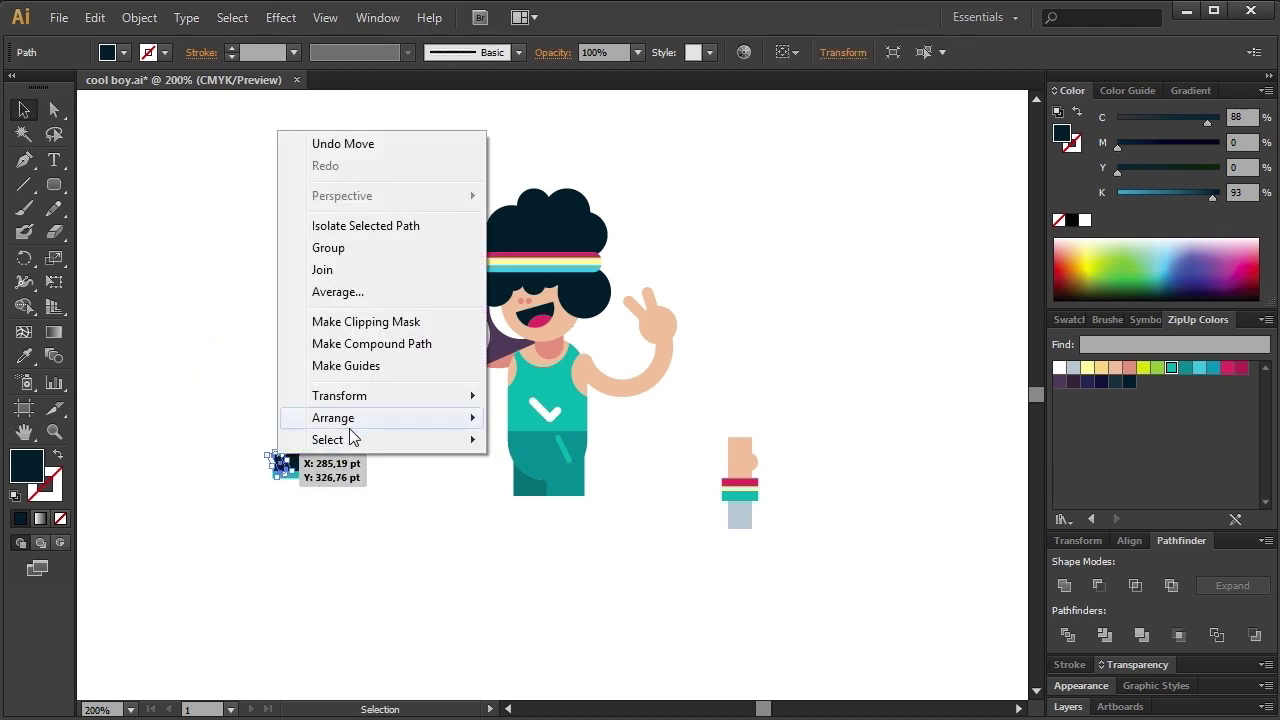
click(535, 486)
click(420, 590)
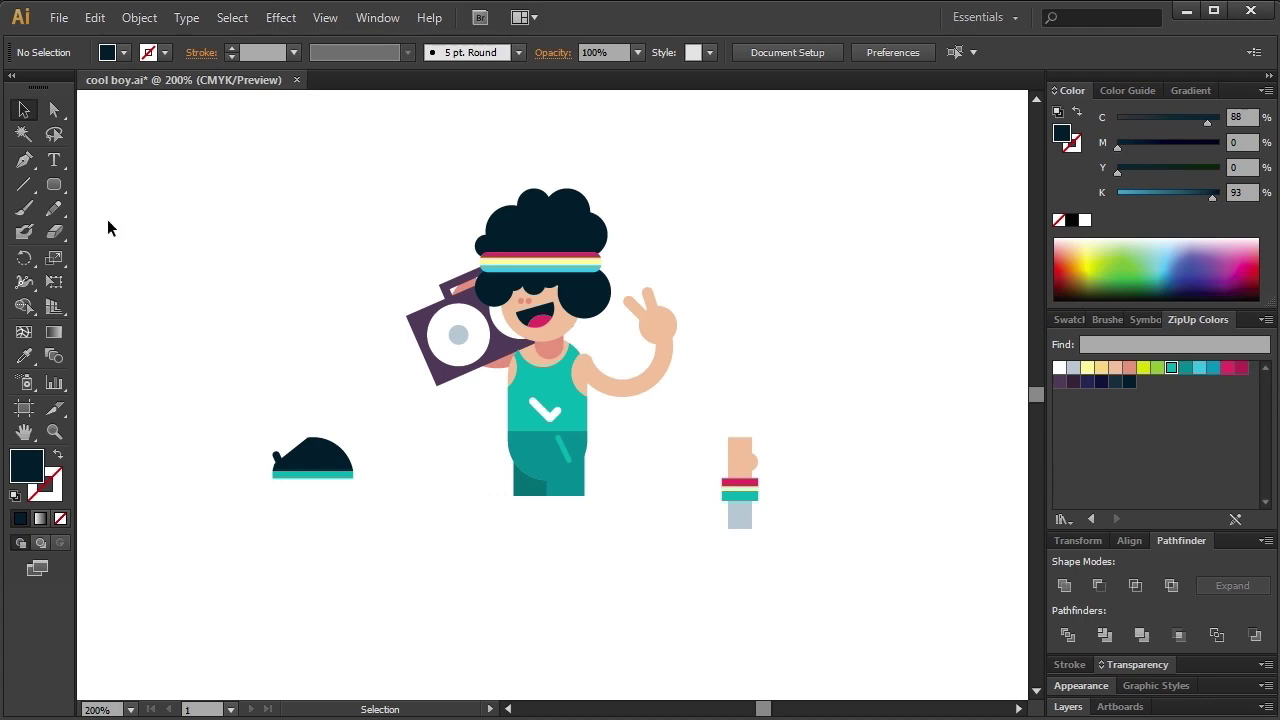
Place three small light blue-grey dots on the sneaker.
drag(54, 184, 128, 226)
drag(241, 302, 246, 307)
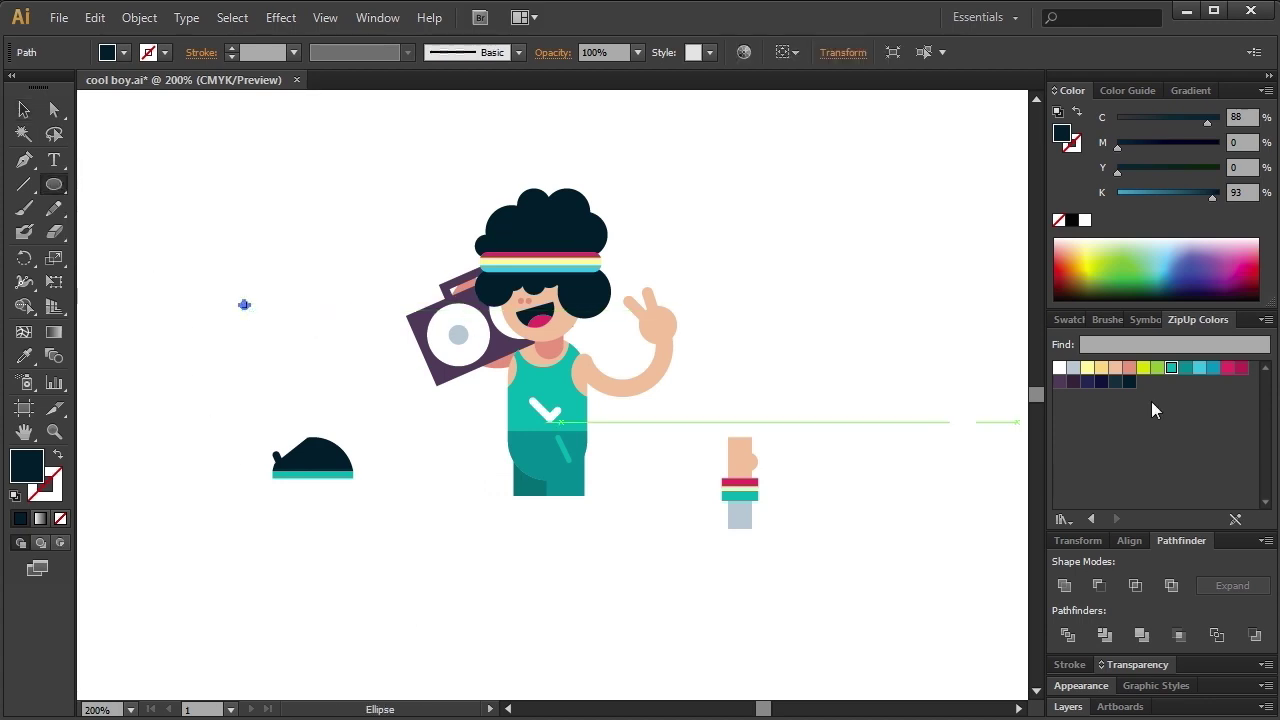
click(1072, 368)
click(18, 112)
mouse_move(244, 310)
mouse_down()
mouse_move(316, 451)
mouse_move(347, 461)
mouse_up()
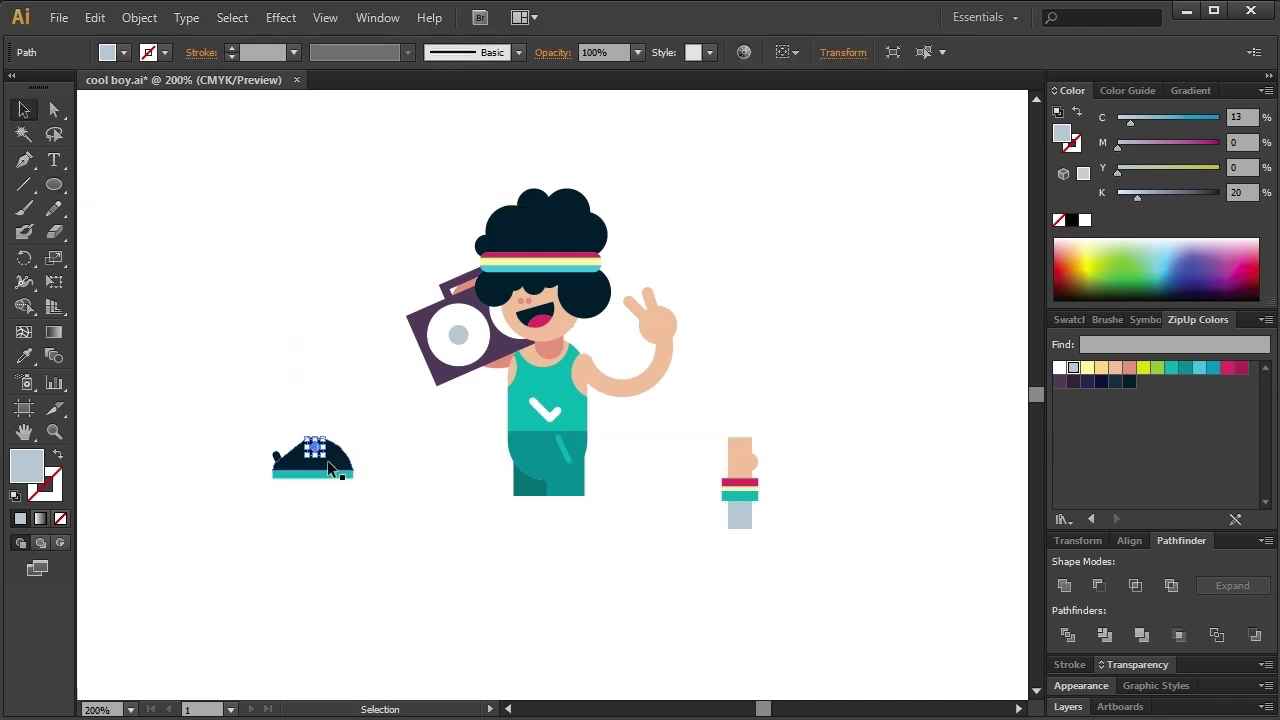
click(357, 434)
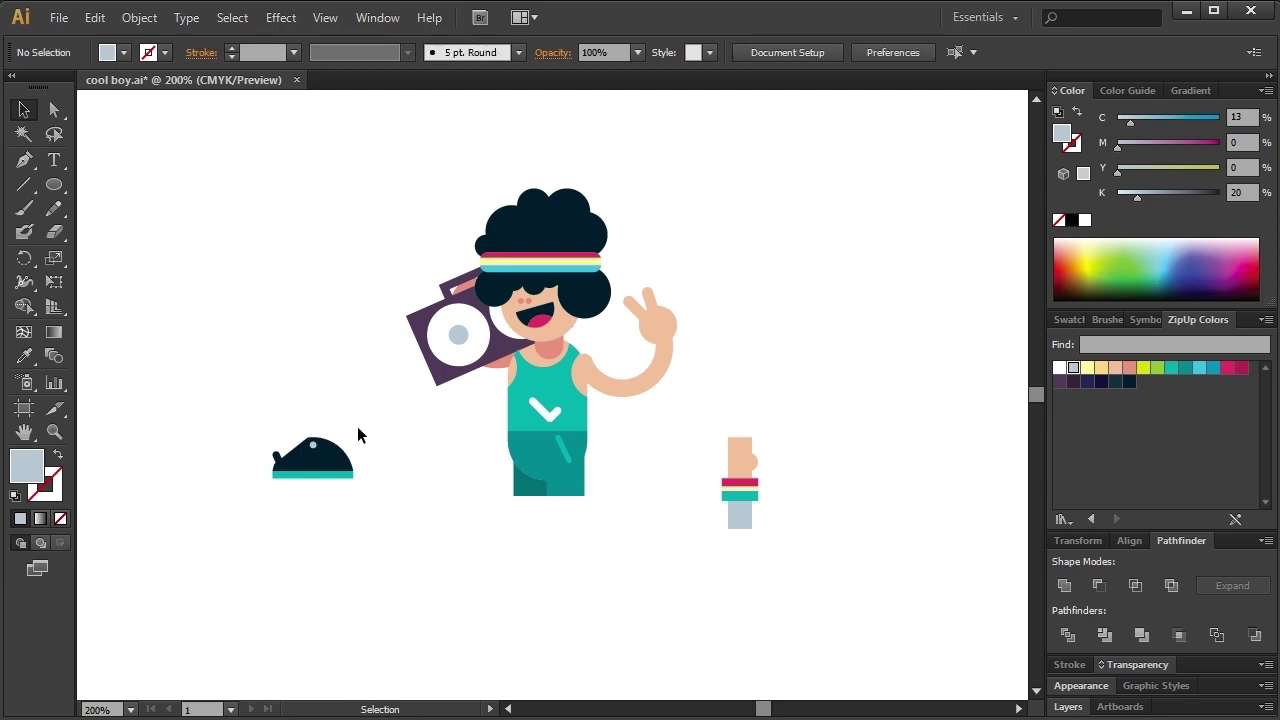
mouse_move(363, 423)
mouse_down()
mouse_move(345, 450)
mouse_move(428, 372)
mouse_move(314, 508)
mouse_move(349, 494)
mouse_move(372, 507)
mouse_up()
key(a)
click(320, 488)
click(424, 458)
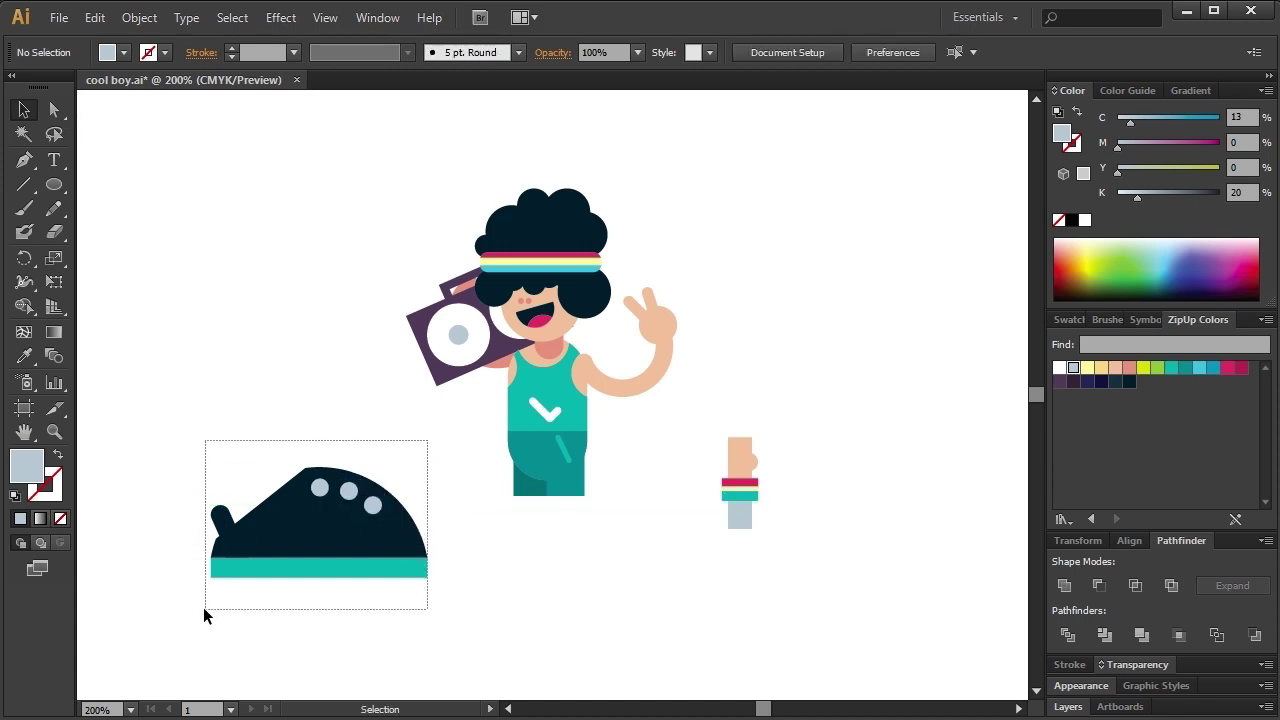
Shrink the sneaker onto the leg's foot and tuck the leg behind the shorts.
drag(203, 607, 271, 594)
mouse_move(428, 462)
mouse_down()
mouse_move(347, 553)
mouse_move(287, 538)
mouse_move(758, 537)
mouse_move(706, 565)
mouse_up()
click(330, 610)
click(826, 603)
mouse_move(747, 470)
mouse_down()
mouse_move(573, 550)
mouse_move(571, 528)
mouse_up()
right_click(571, 528)
click(728, 661)
click(684, 631)
drag(687, 630, 534, 521)
Reflect a copy of the leg and sneaker and move it left of the original.
right_click(587, 533)
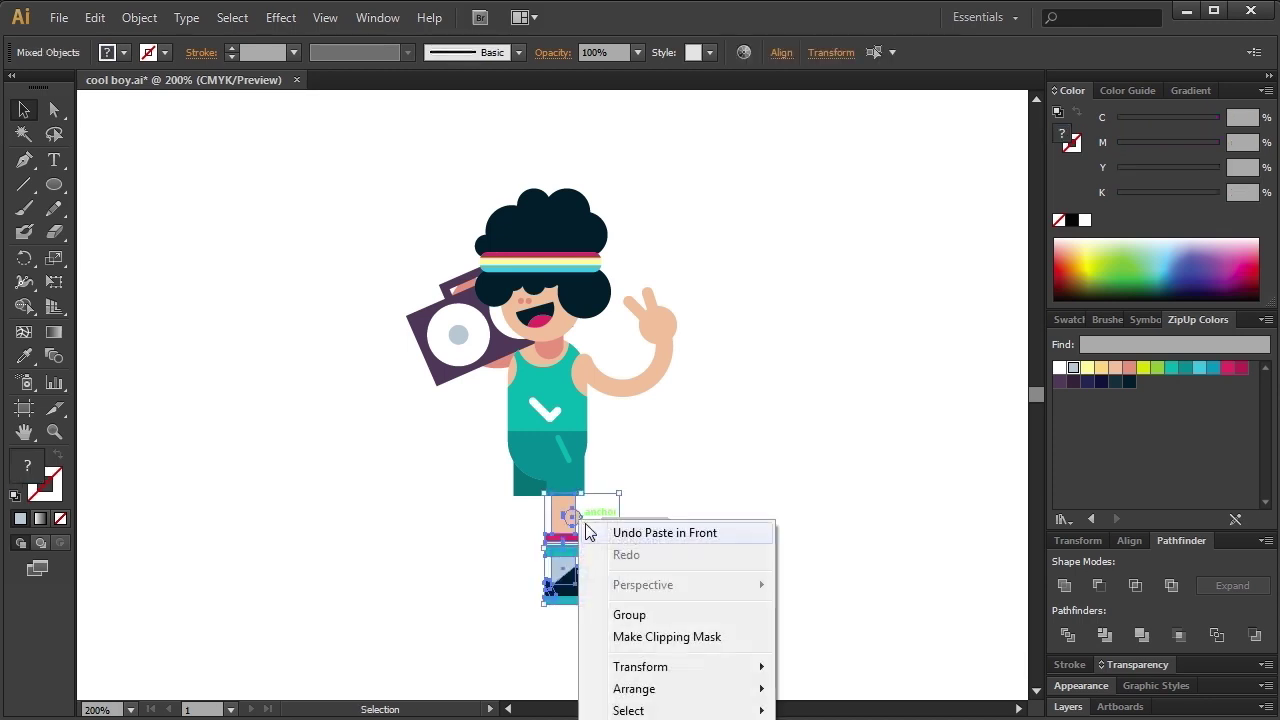
mouse_move(640, 666)
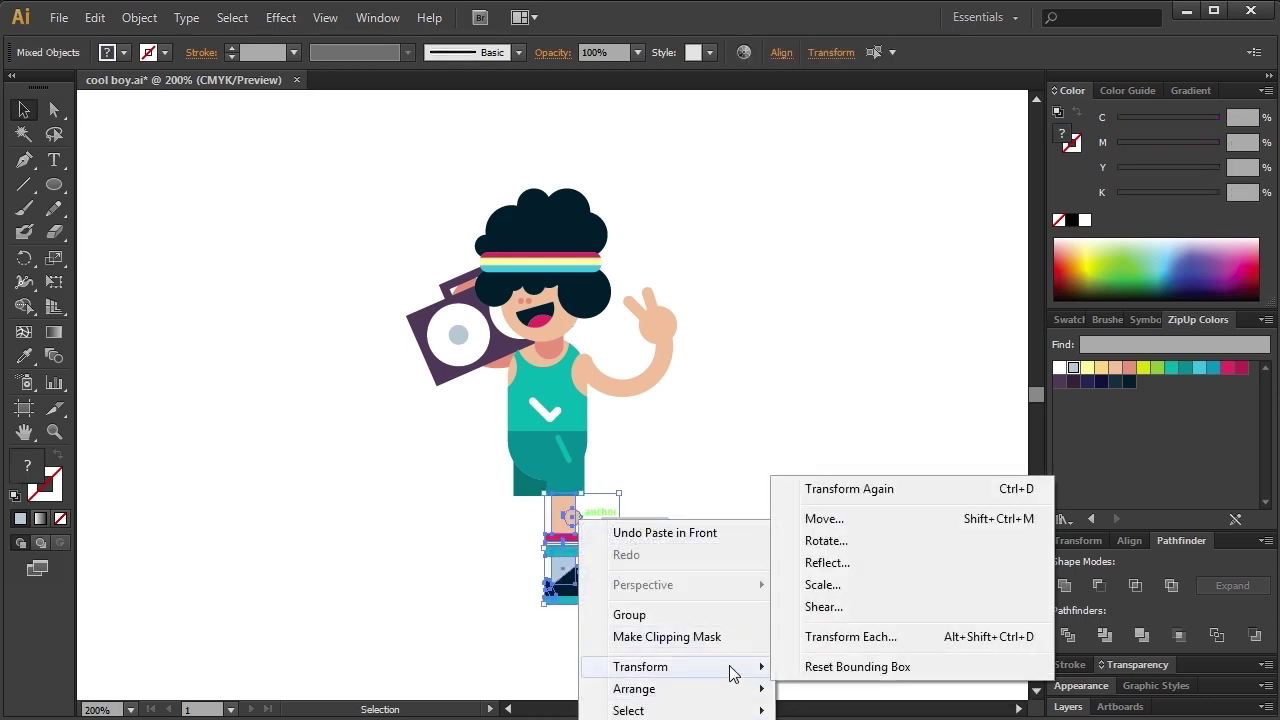
click(826, 563)
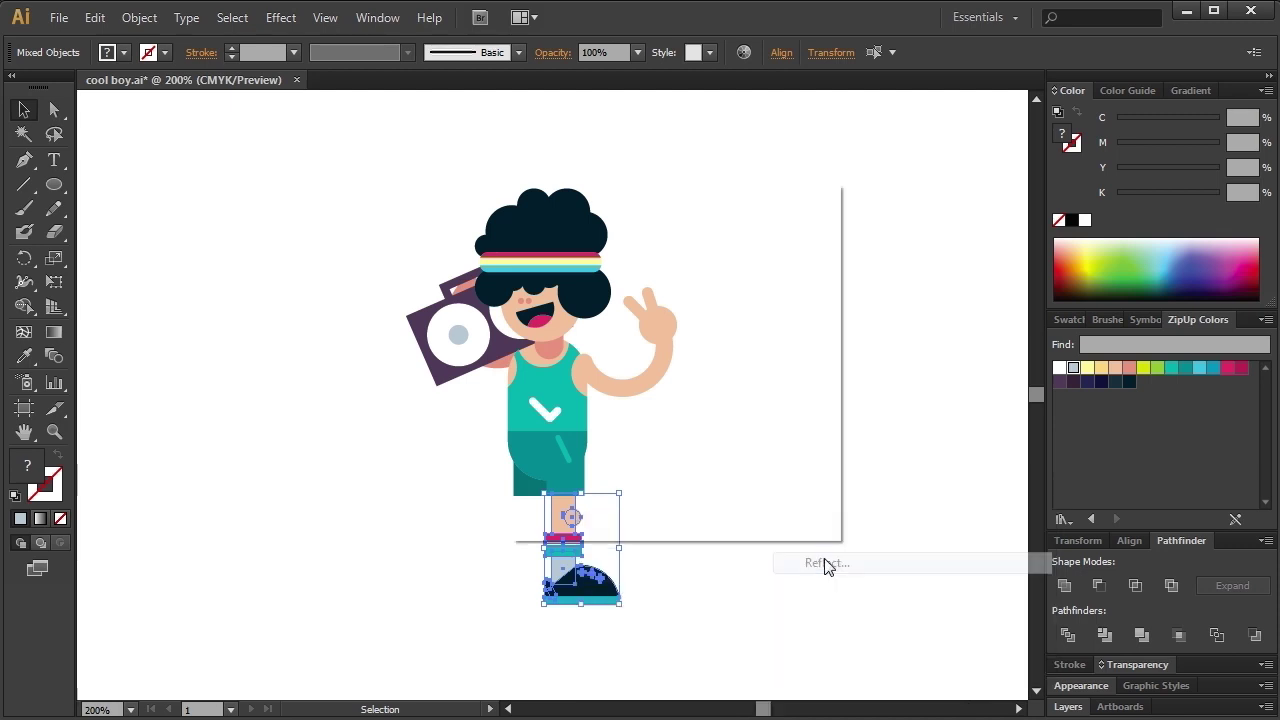
key(Return)
drag(610, 500, 539, 500)
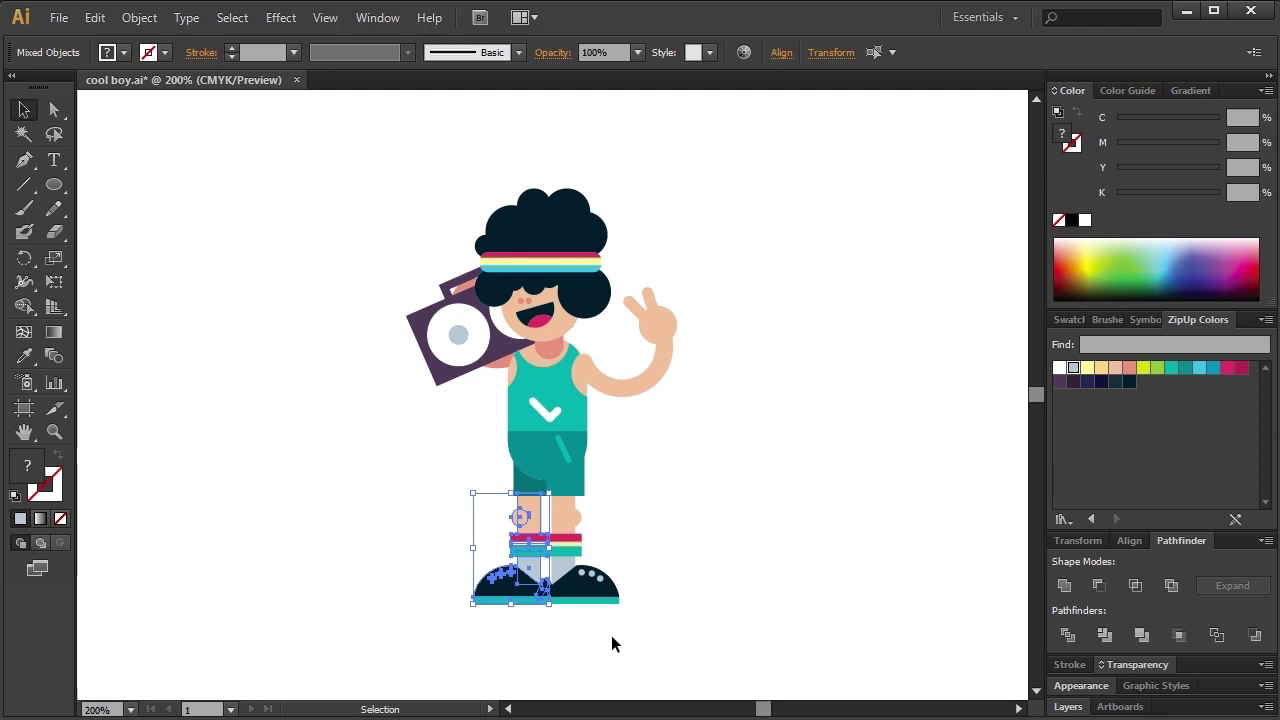
key(Left)
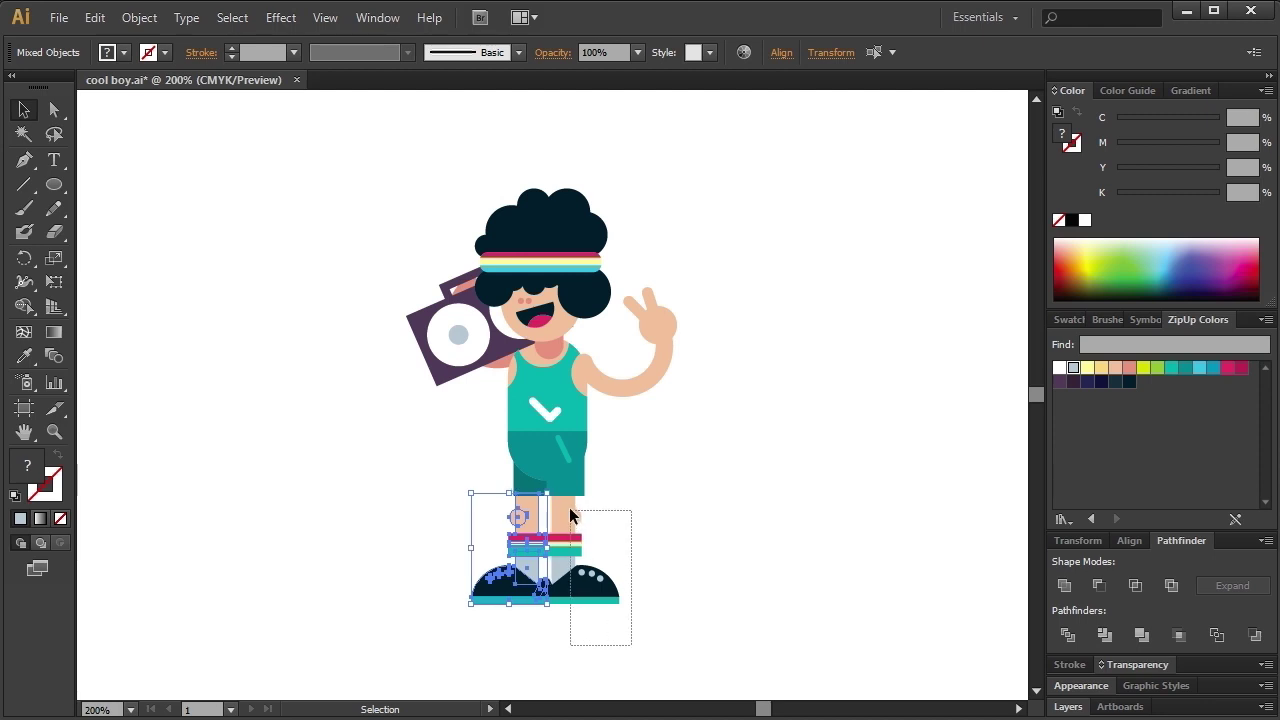
Widen the darker shading piece on the shorts.
drag(570, 514, 606, 534)
click(691, 546)
drag(639, 625, 612, 546)
click(648, 542)
click(556, 486)
click(680, 512)
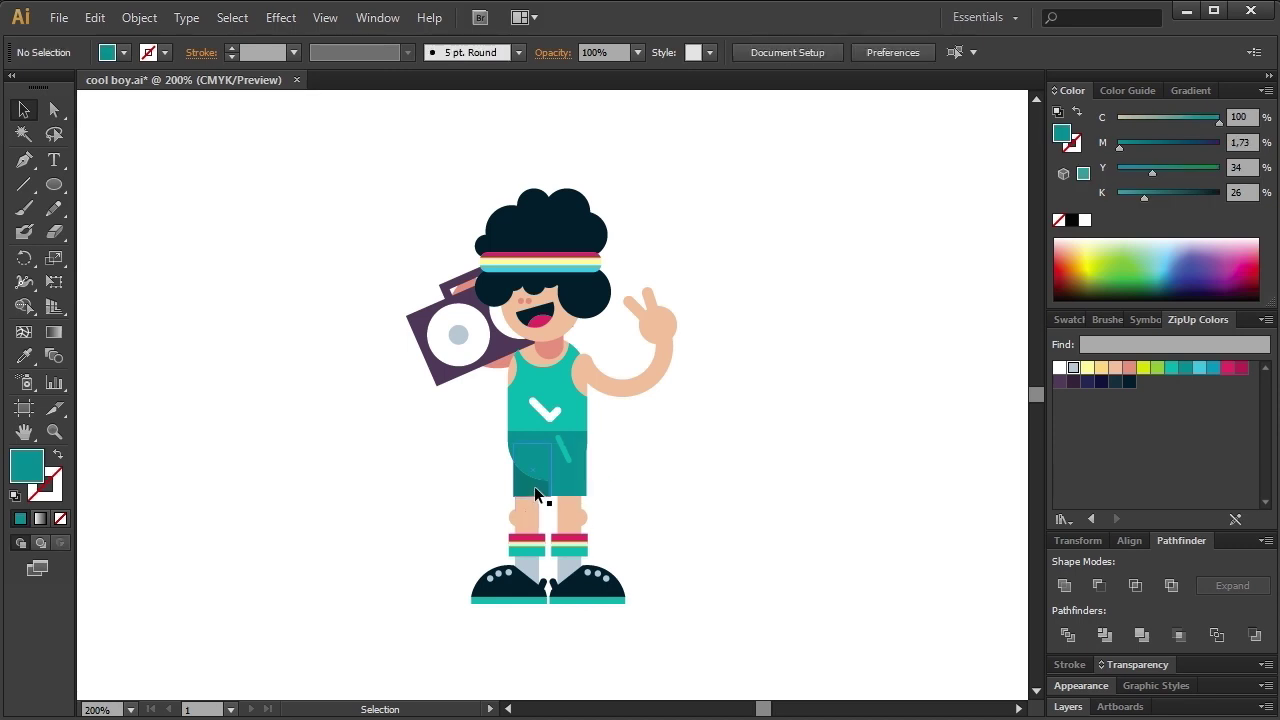
click(534, 486)
click(581, 659)
click(530, 485)
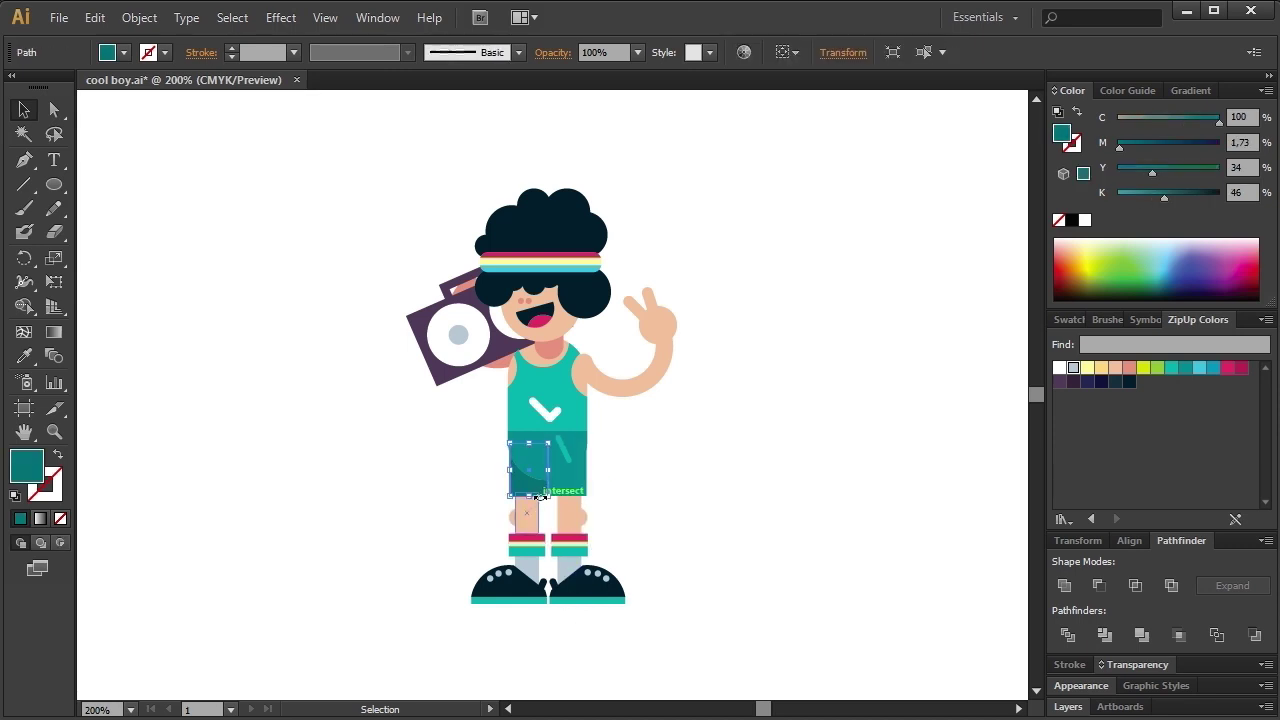
drag(554, 469, 549, 472)
click(730, 522)
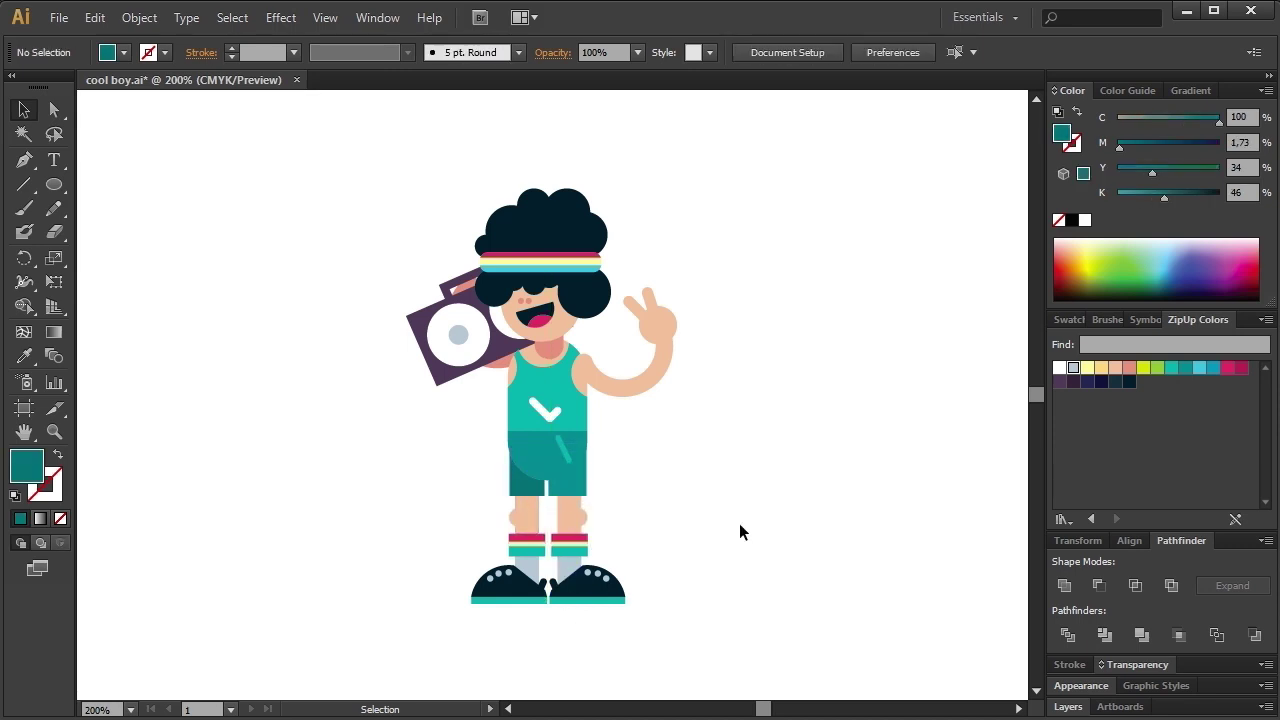
Colour the left lower leg salmon.
click(527, 514)
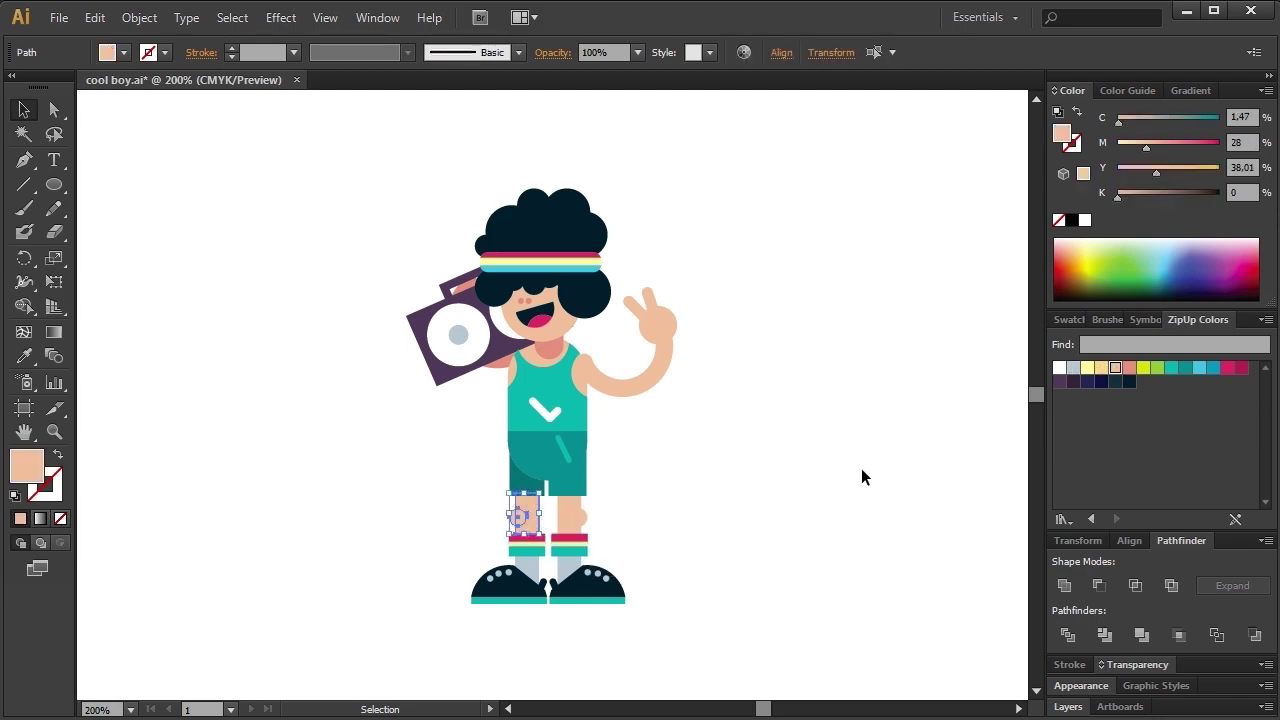
click(1129, 367)
click(883, 417)
right_click(803, 421)
click(780, 366)
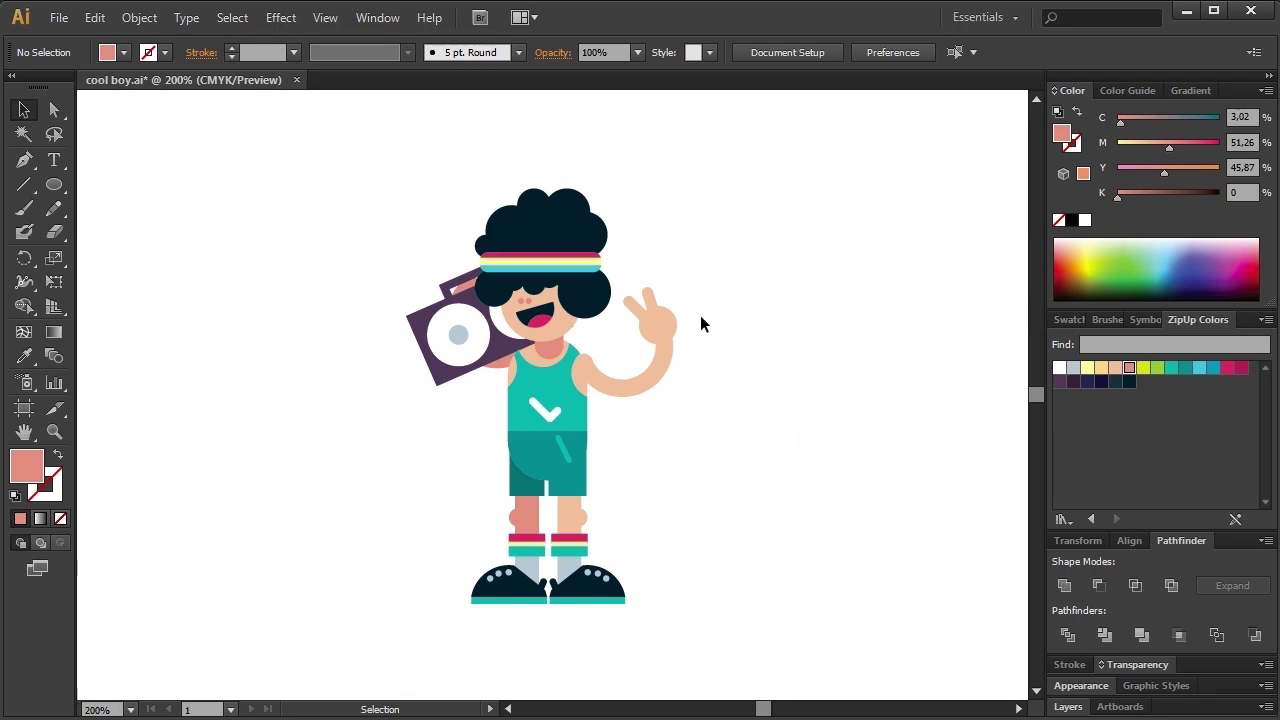
Bring the hair and boombox to the front.
click(500, 290)
shift+click(458, 352)
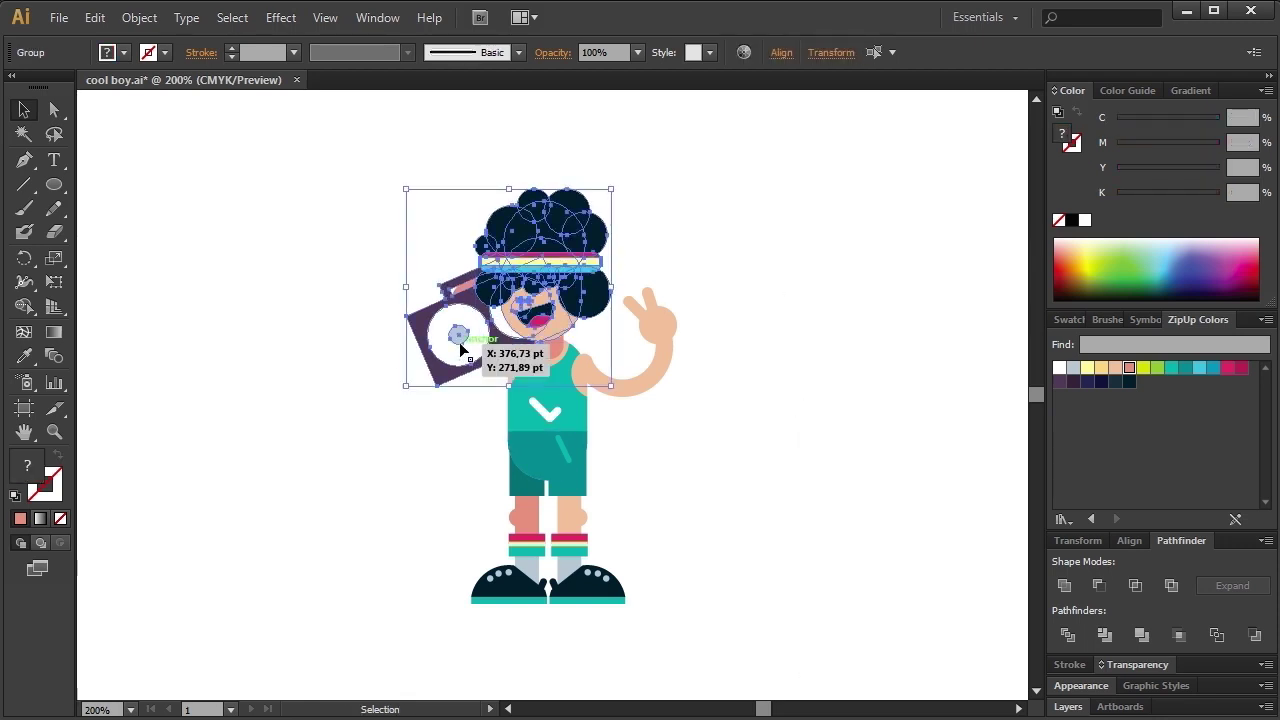
right_click(462, 350)
click(735, 509)
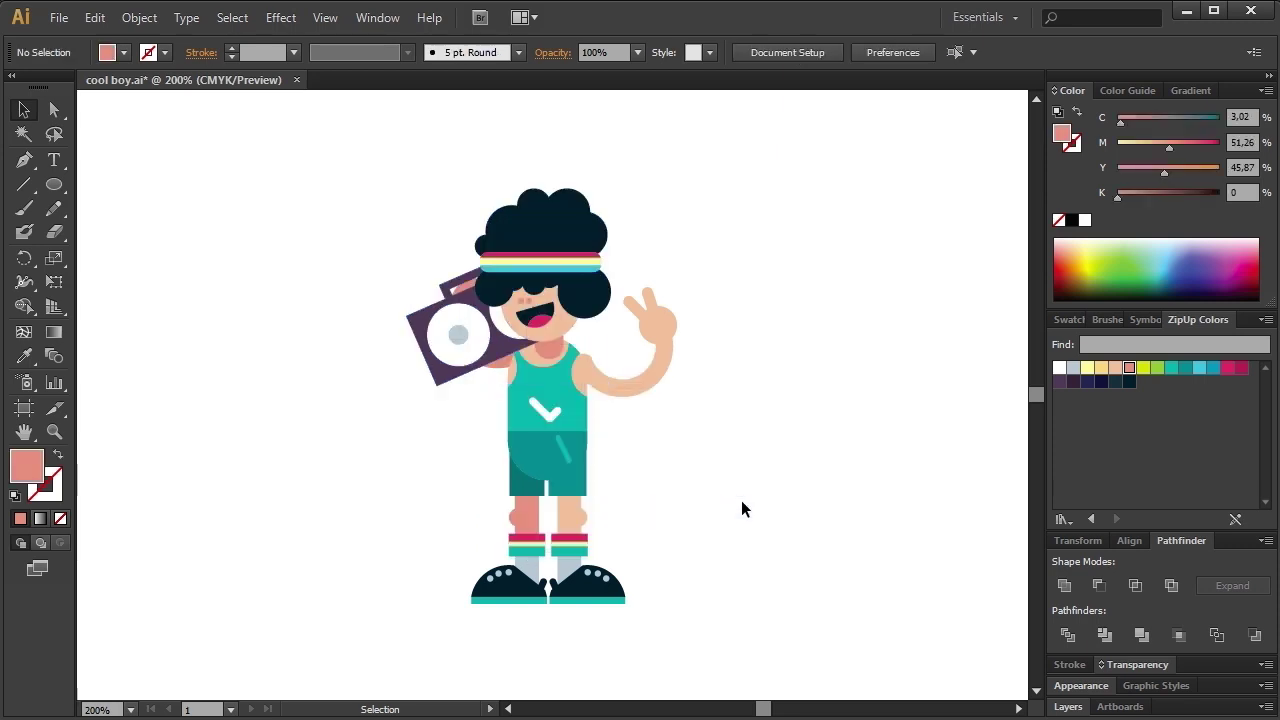
Try tilting the hair slightly counter-clockwise, then undo the rotation.
click(600, 243)
drag(618, 183, 608, 168)
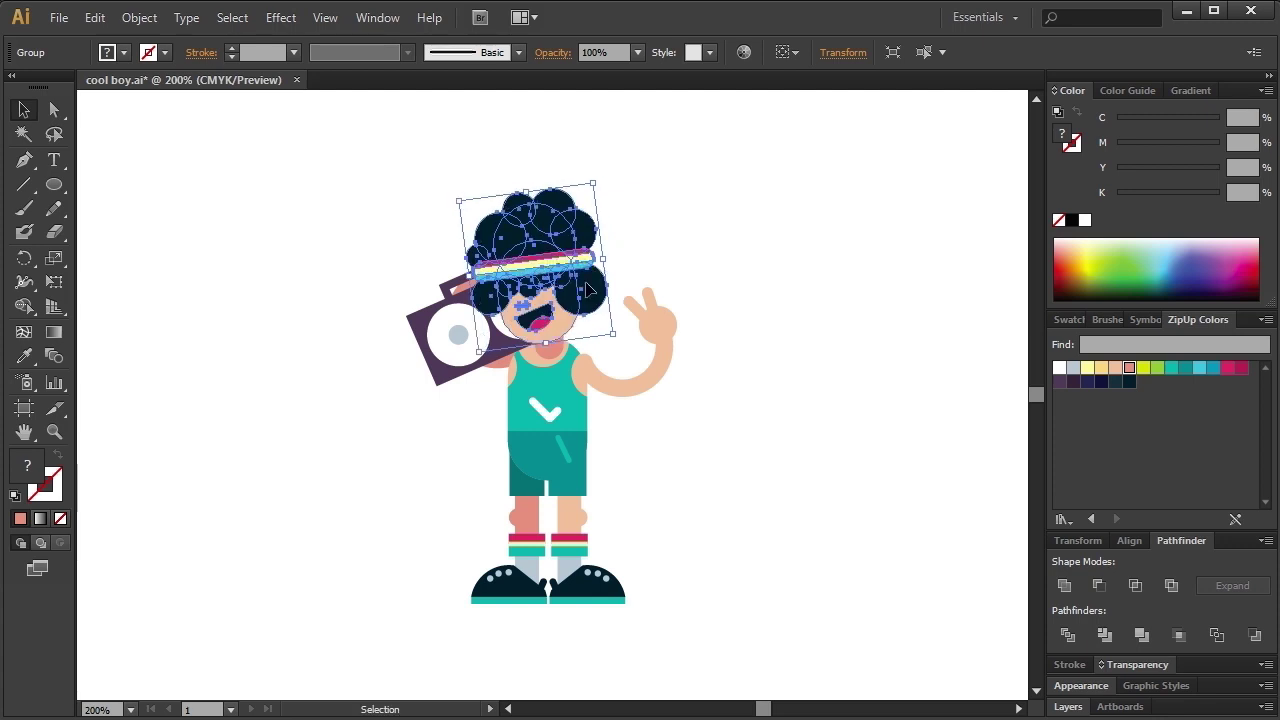
click(672, 270)
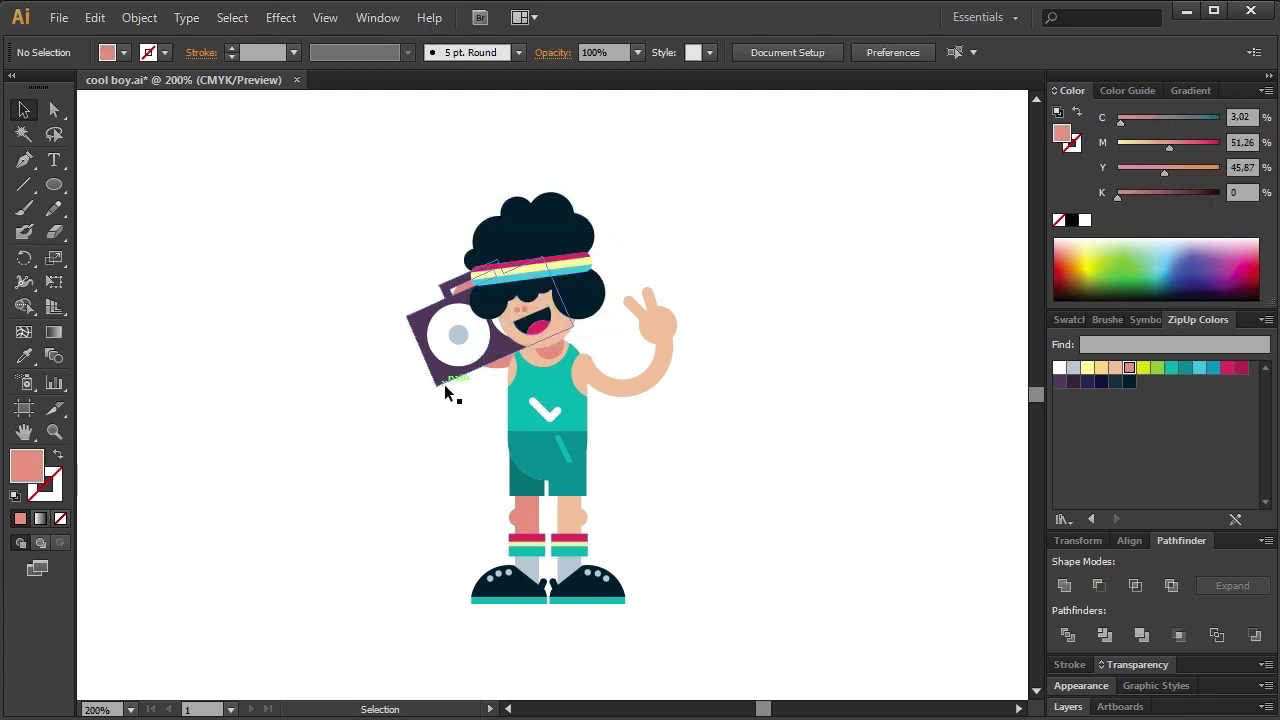
click(585, 300)
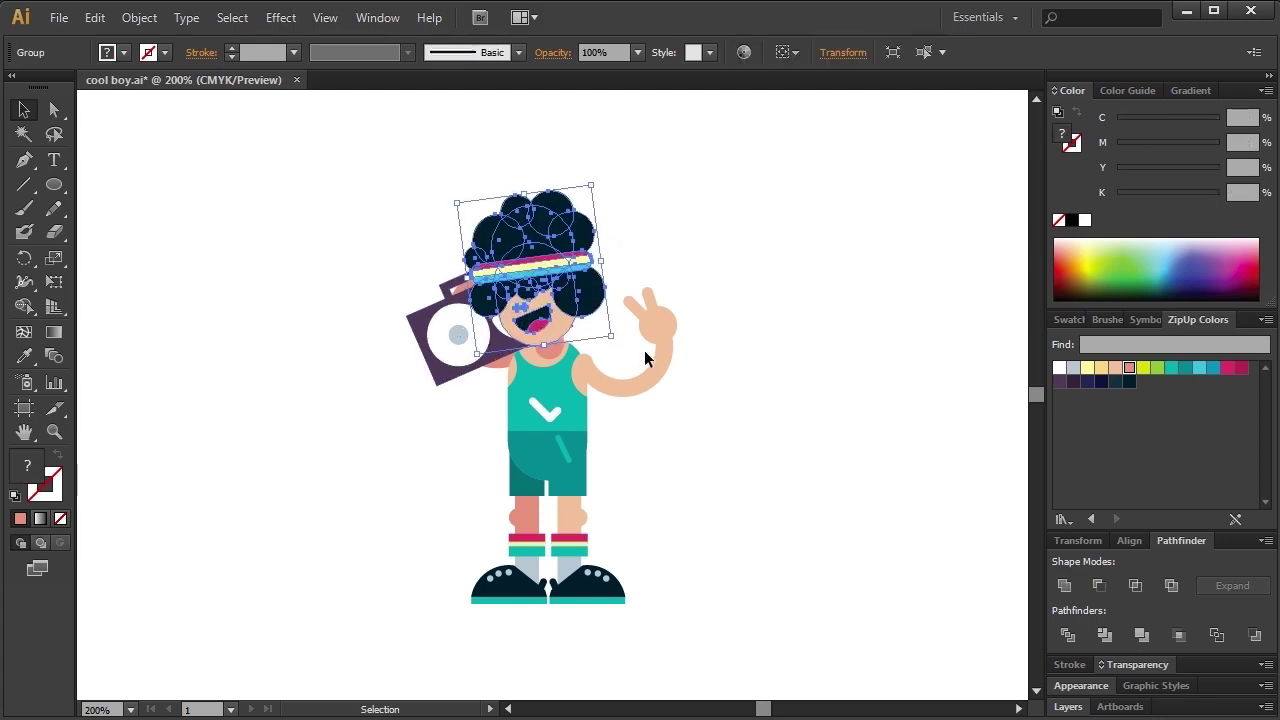
key(ctrl+z)
click(555, 351)
click(730, 485)
Fine-tune the boombox position by undoing and redoing its nudge.
click(447, 355)
click(449, 466)
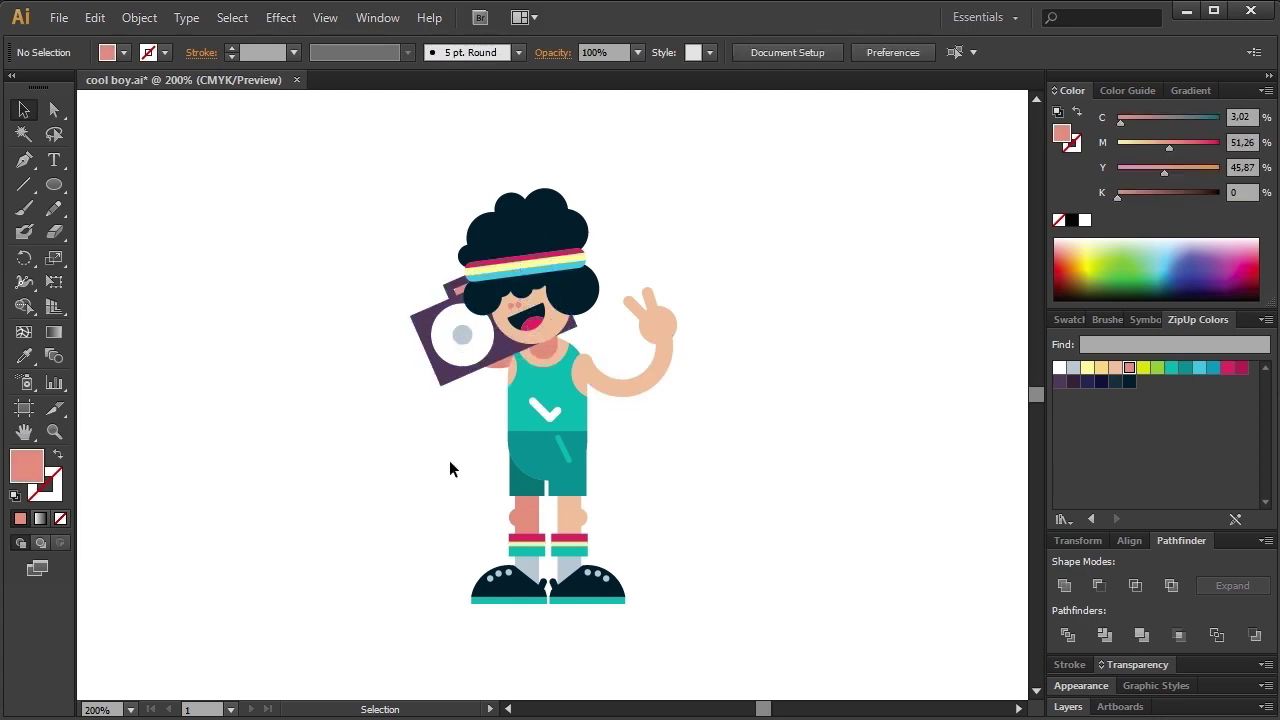
click(501, 340)
key(ctrl+z)
key(ctrl+z)
key(ctrl+shift+z)
click(822, 517)
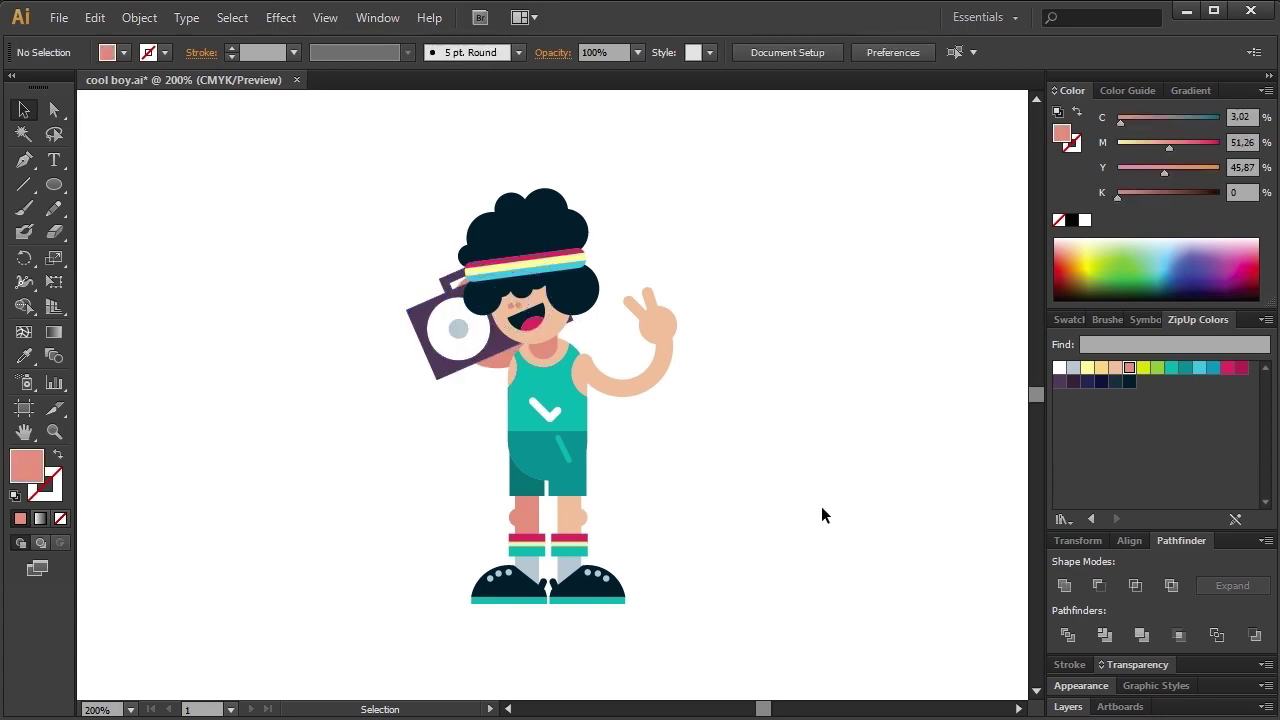